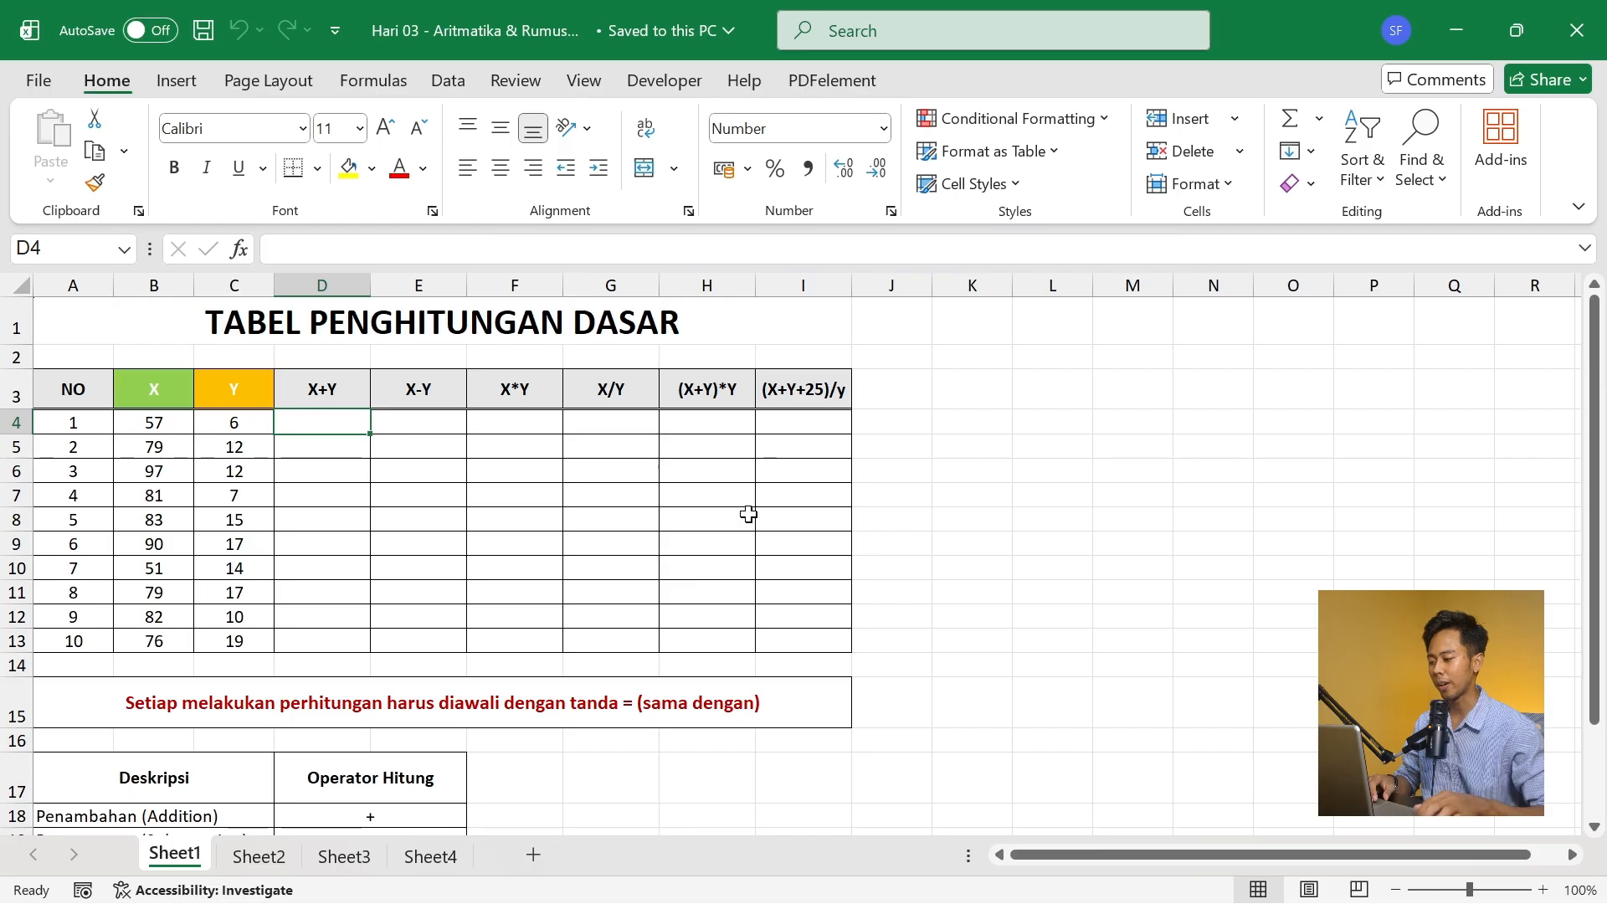
- Review the table of arithmetic operators below the calculation table, from addition through exponentiation
key("Down")
key("Down")
key("Down")
key("Down")
key("Down")
key("Down")
key("Down")
key("Down")
key("Down")
key("Down")
key("Down")
key("Down")
key("Down")
key("Down")
key("Down")
key("Down")
key("Down")
key("Down")
key("Down")
key("Down")
key("Down")
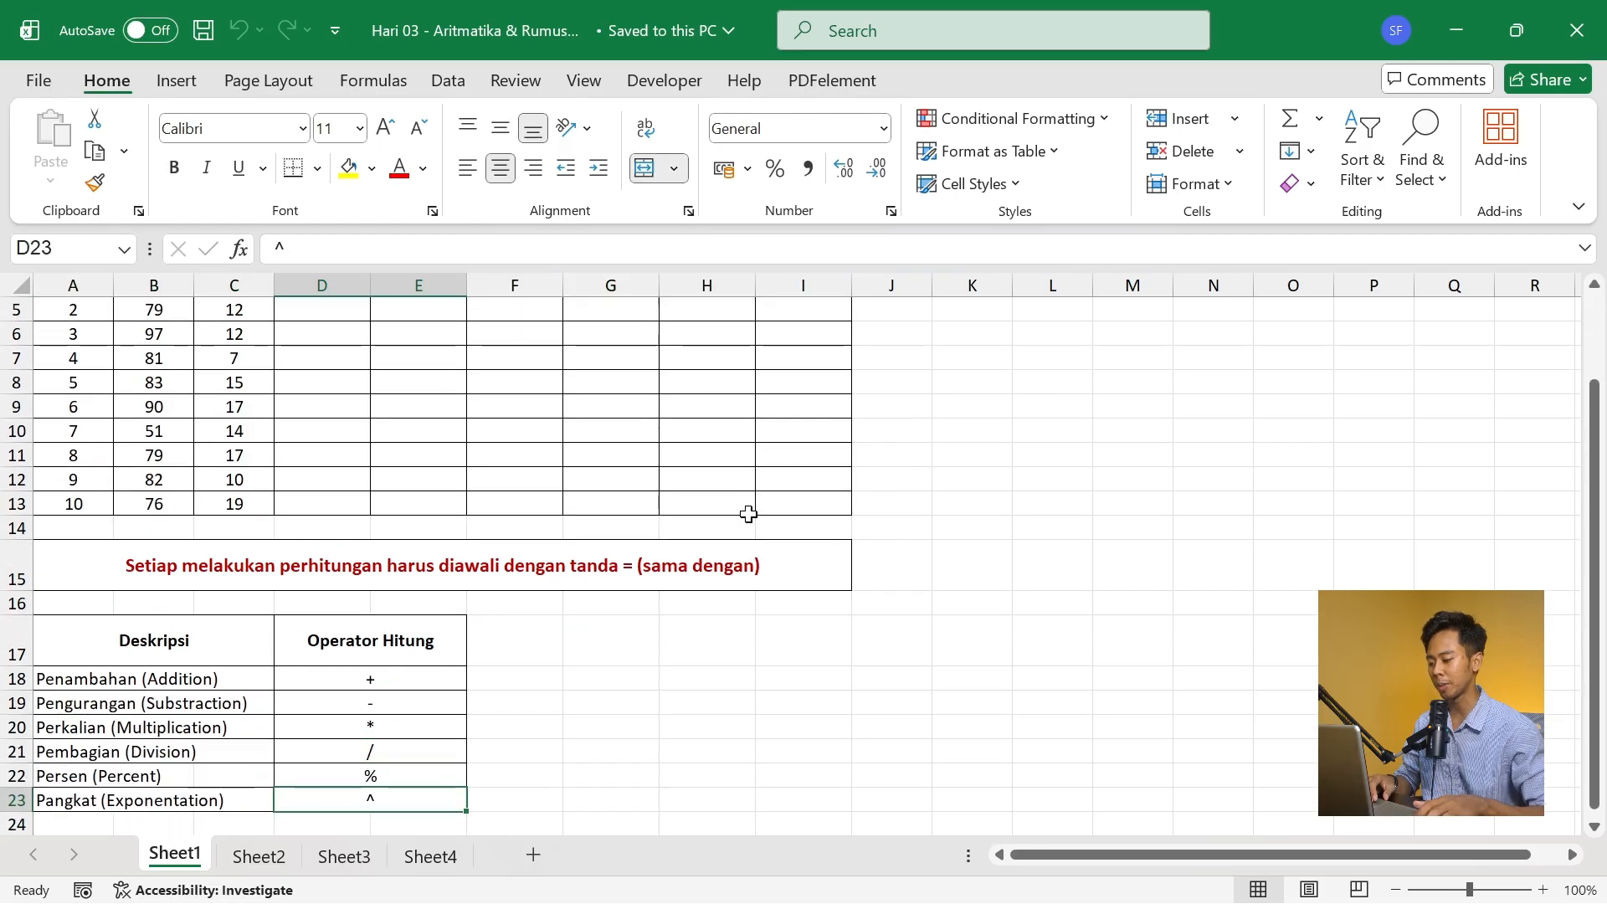
key("Down")
key("Down")
key("Down")
key("Down")
key("Down")
key("Down")
key("Down")
key("Down")
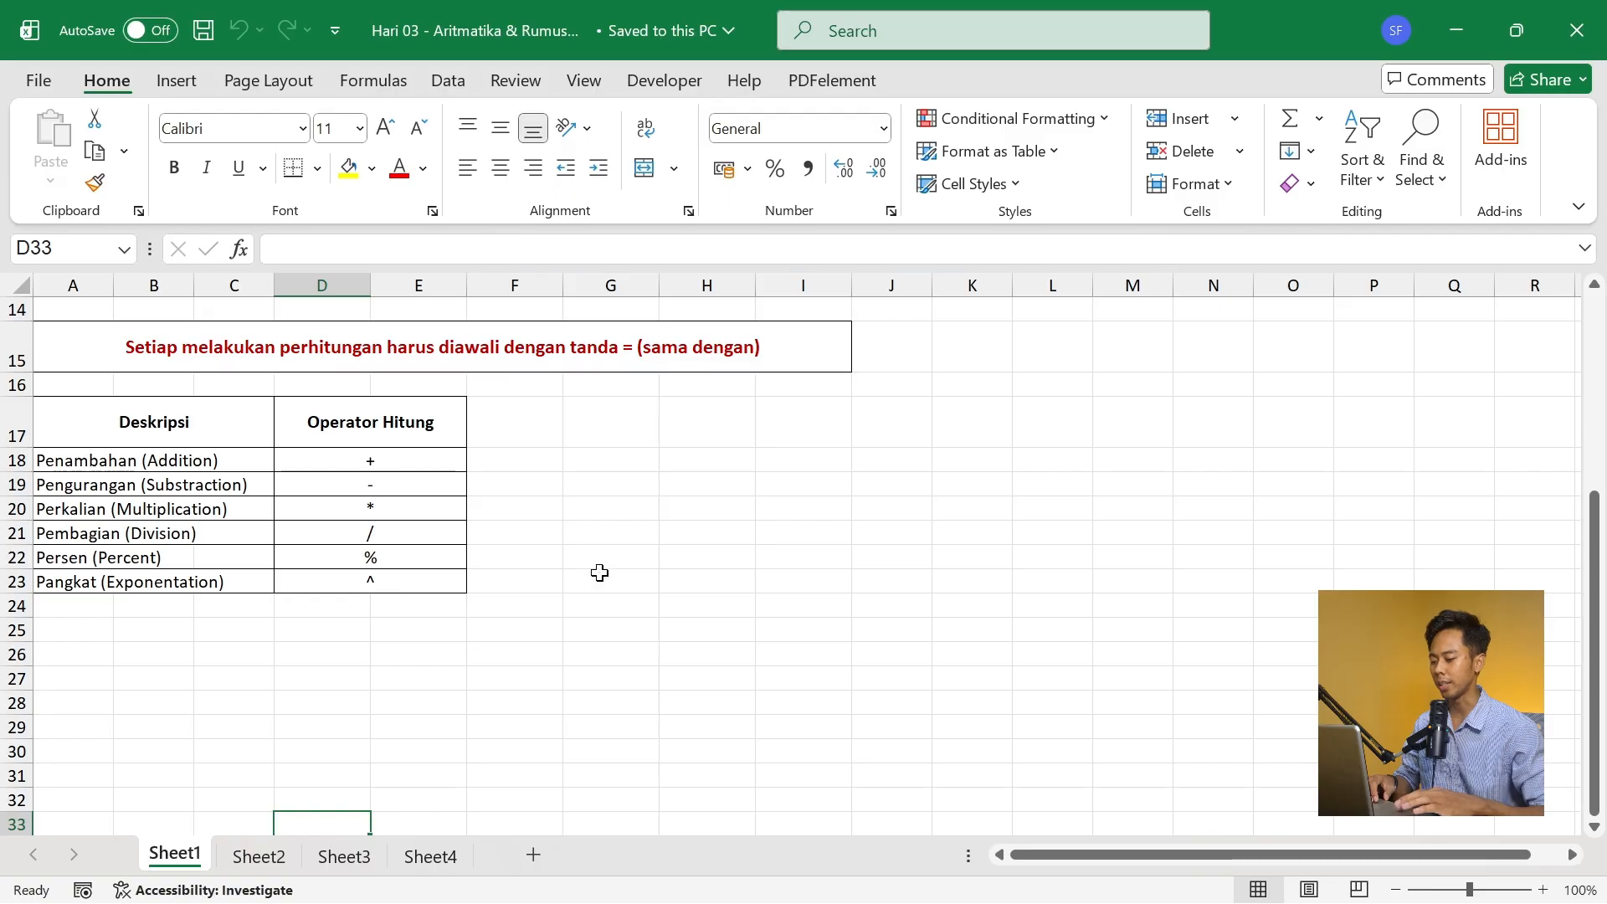
left_click_drag(1603, 629, 1598, 431)
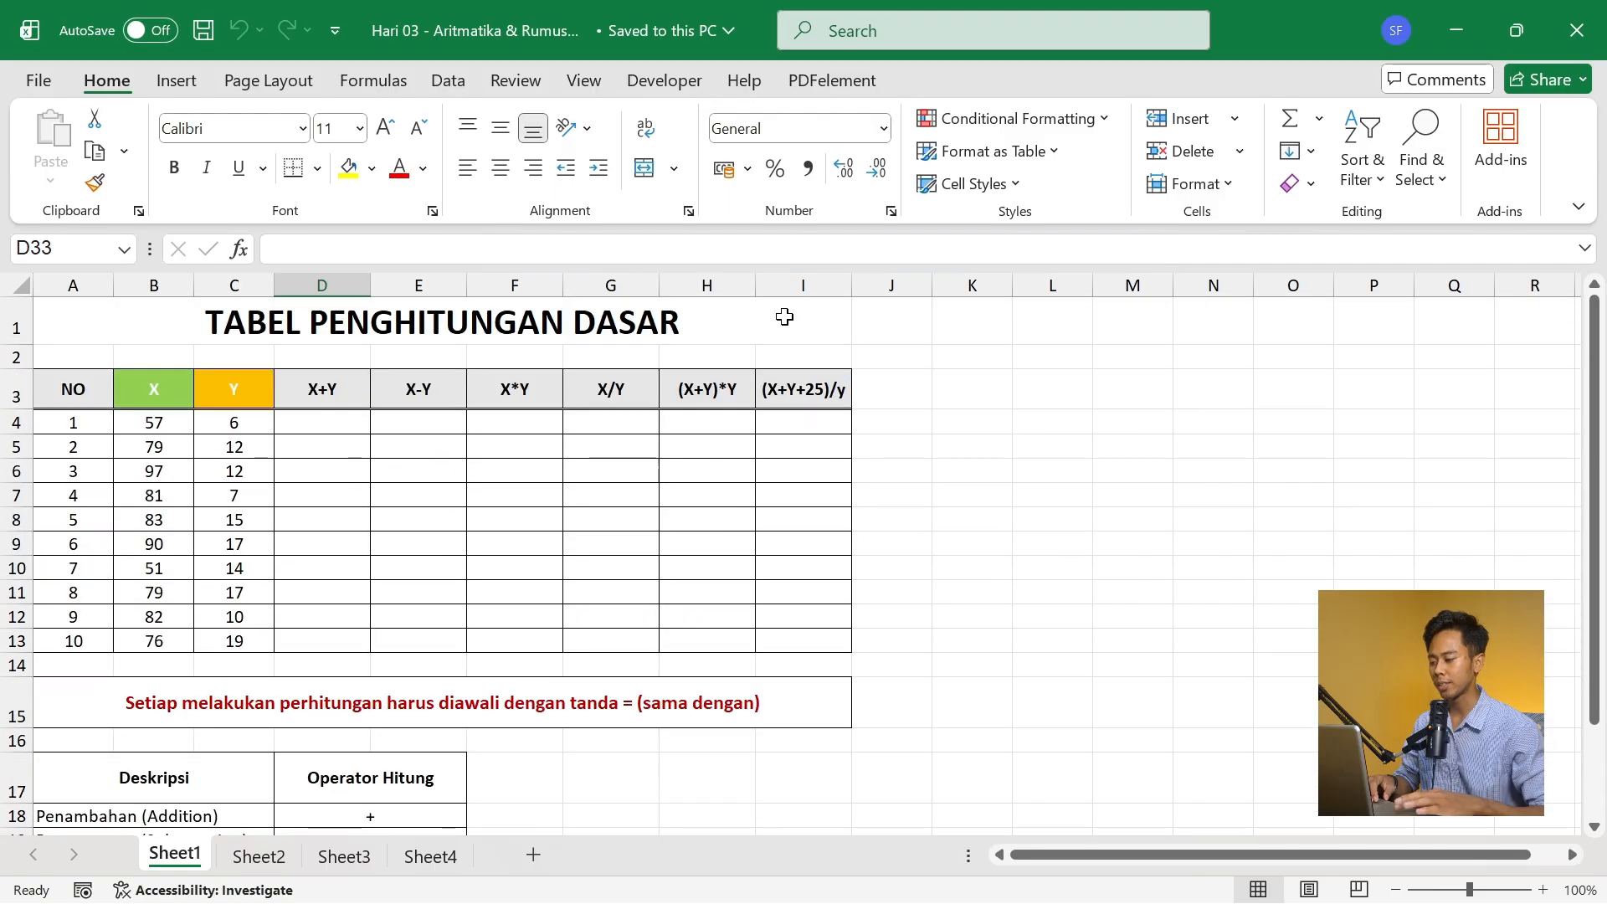
- Enter the first row's X+Y sum in D4 using literal numbers, =57+6
left_click(334, 427)
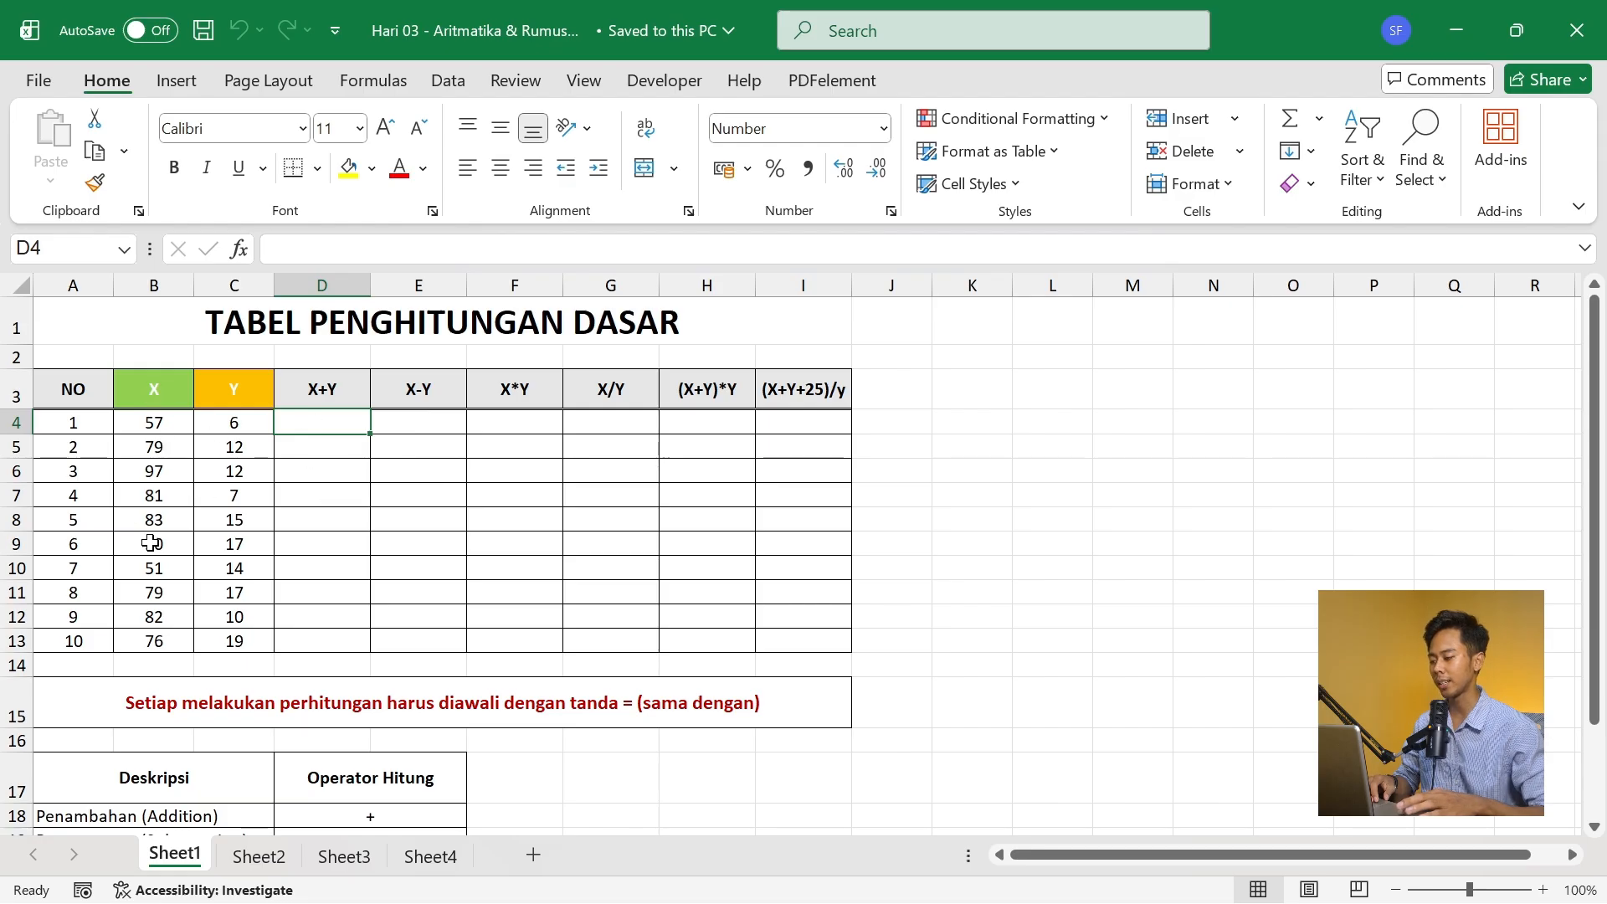
left_click(316, 378)
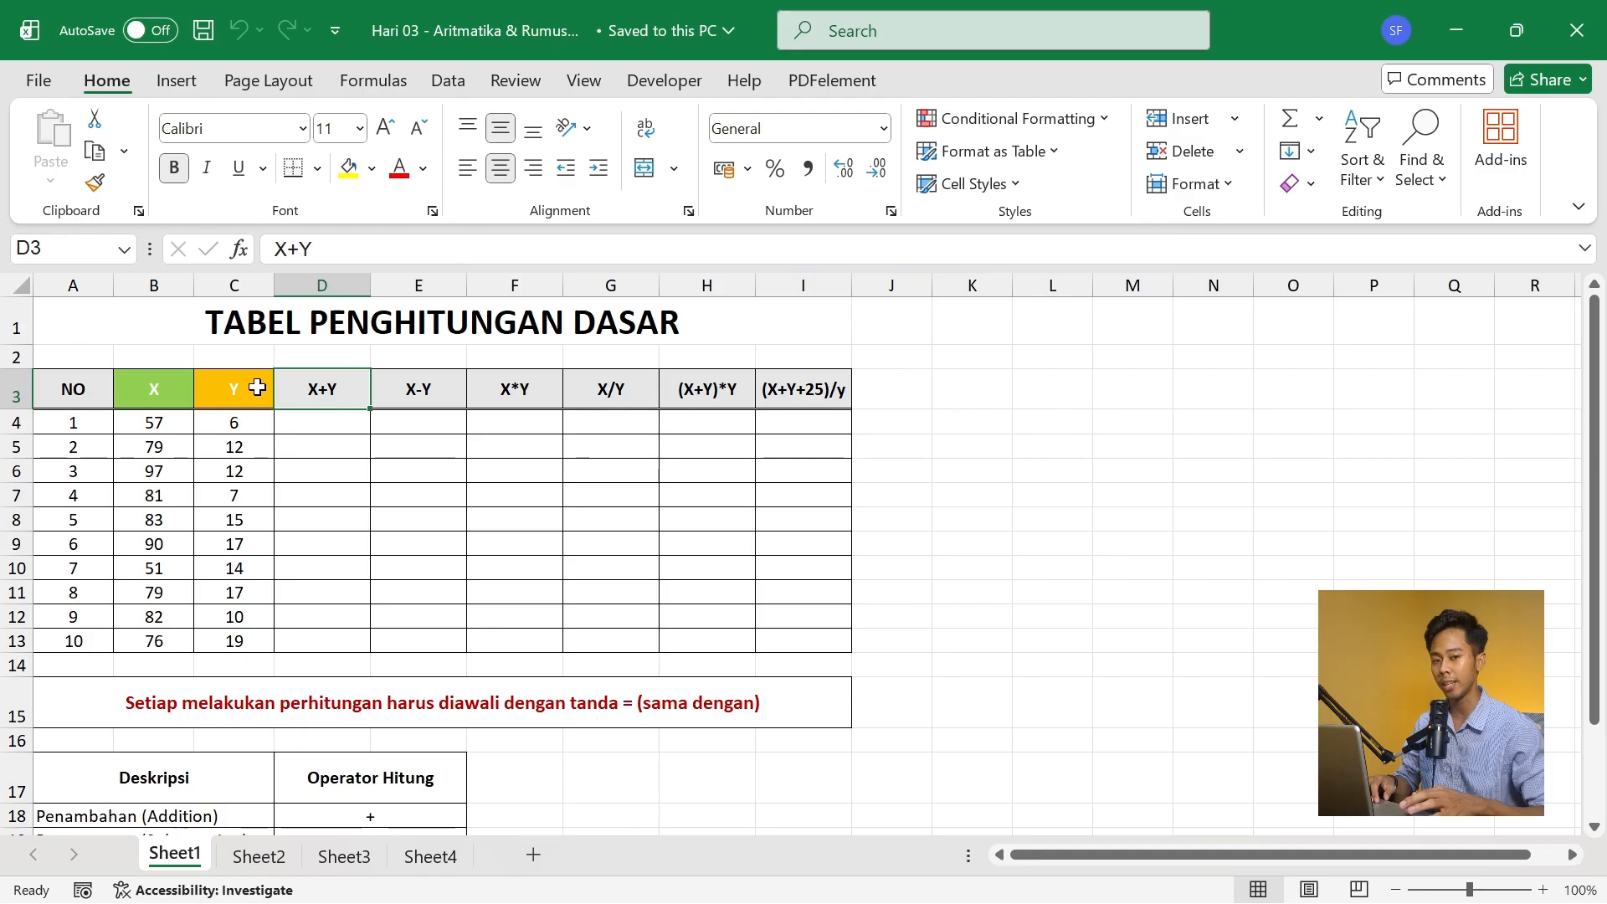
left_click(318, 422)
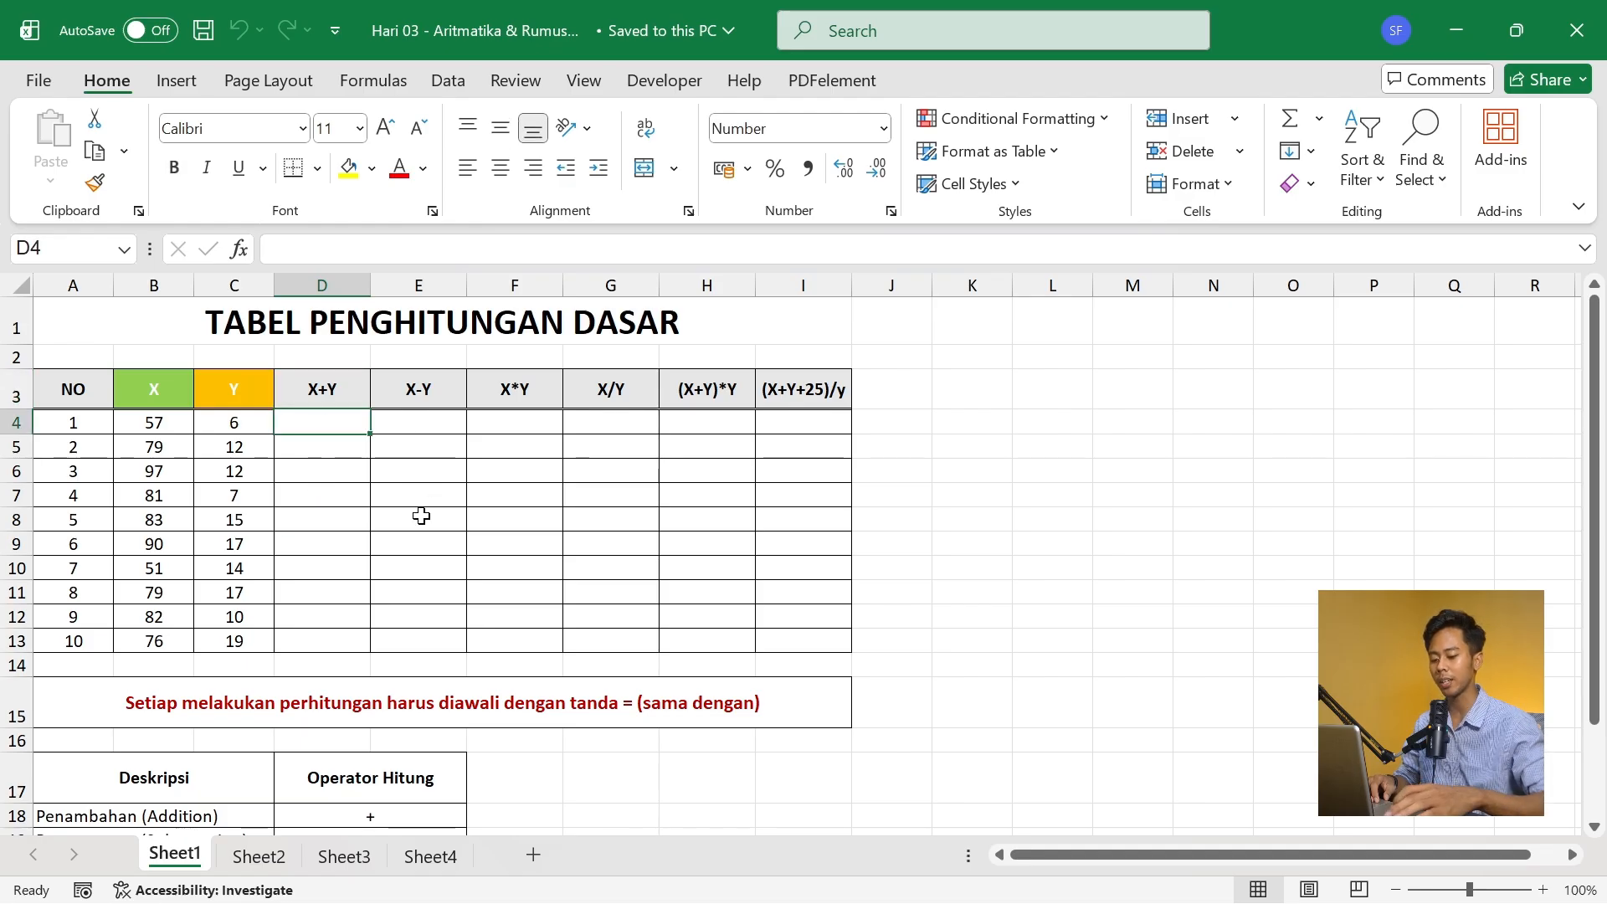
type("=")
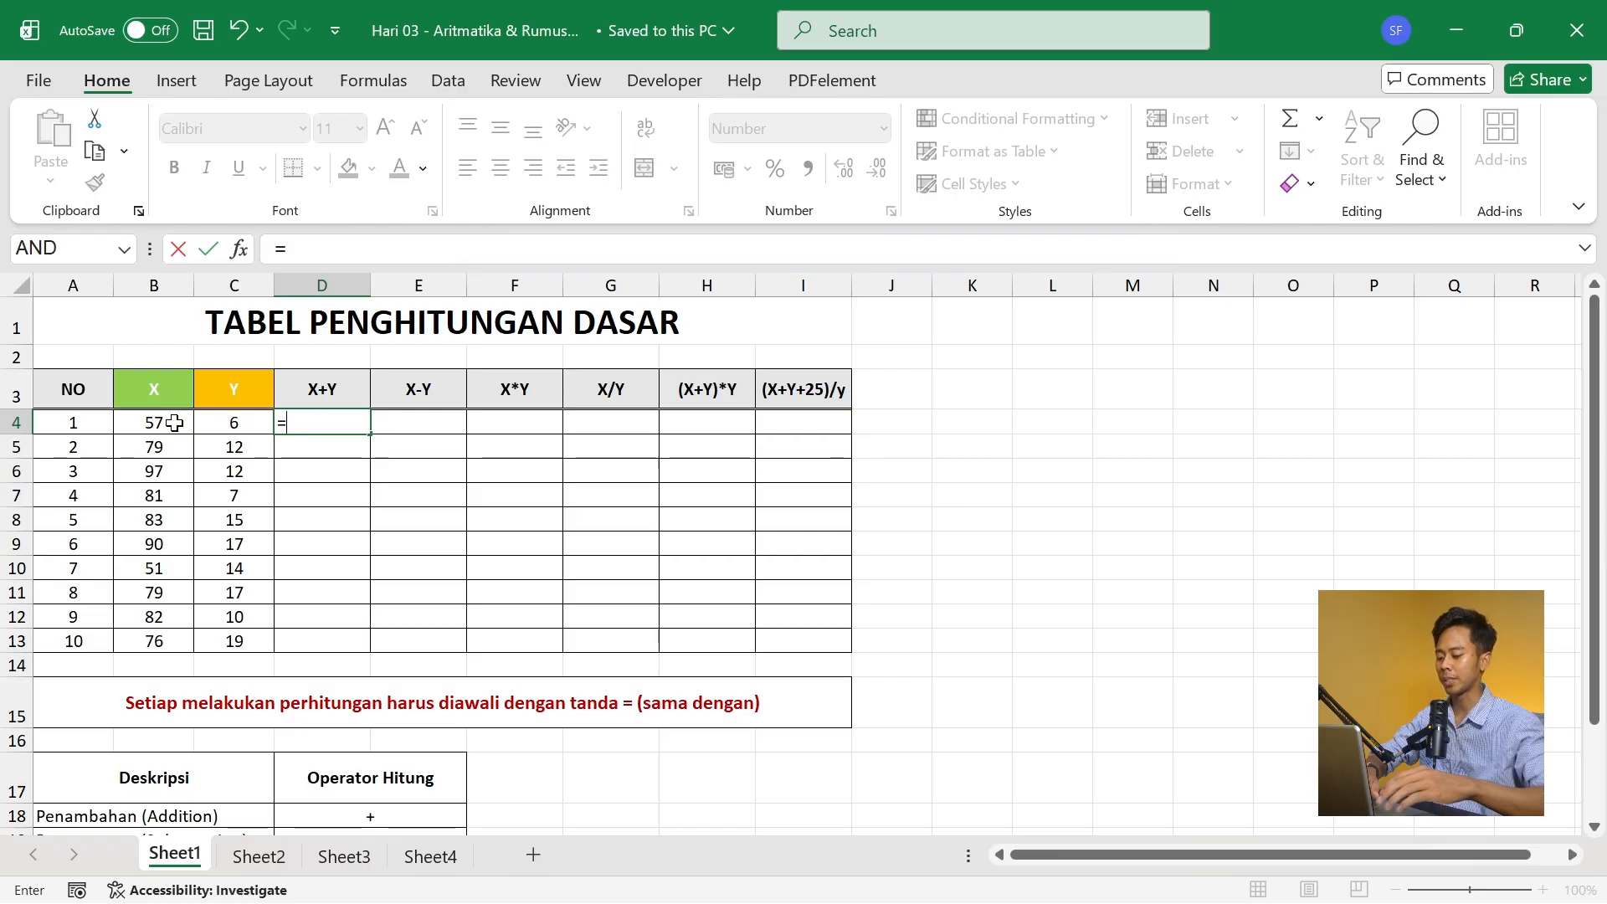
type("57+")
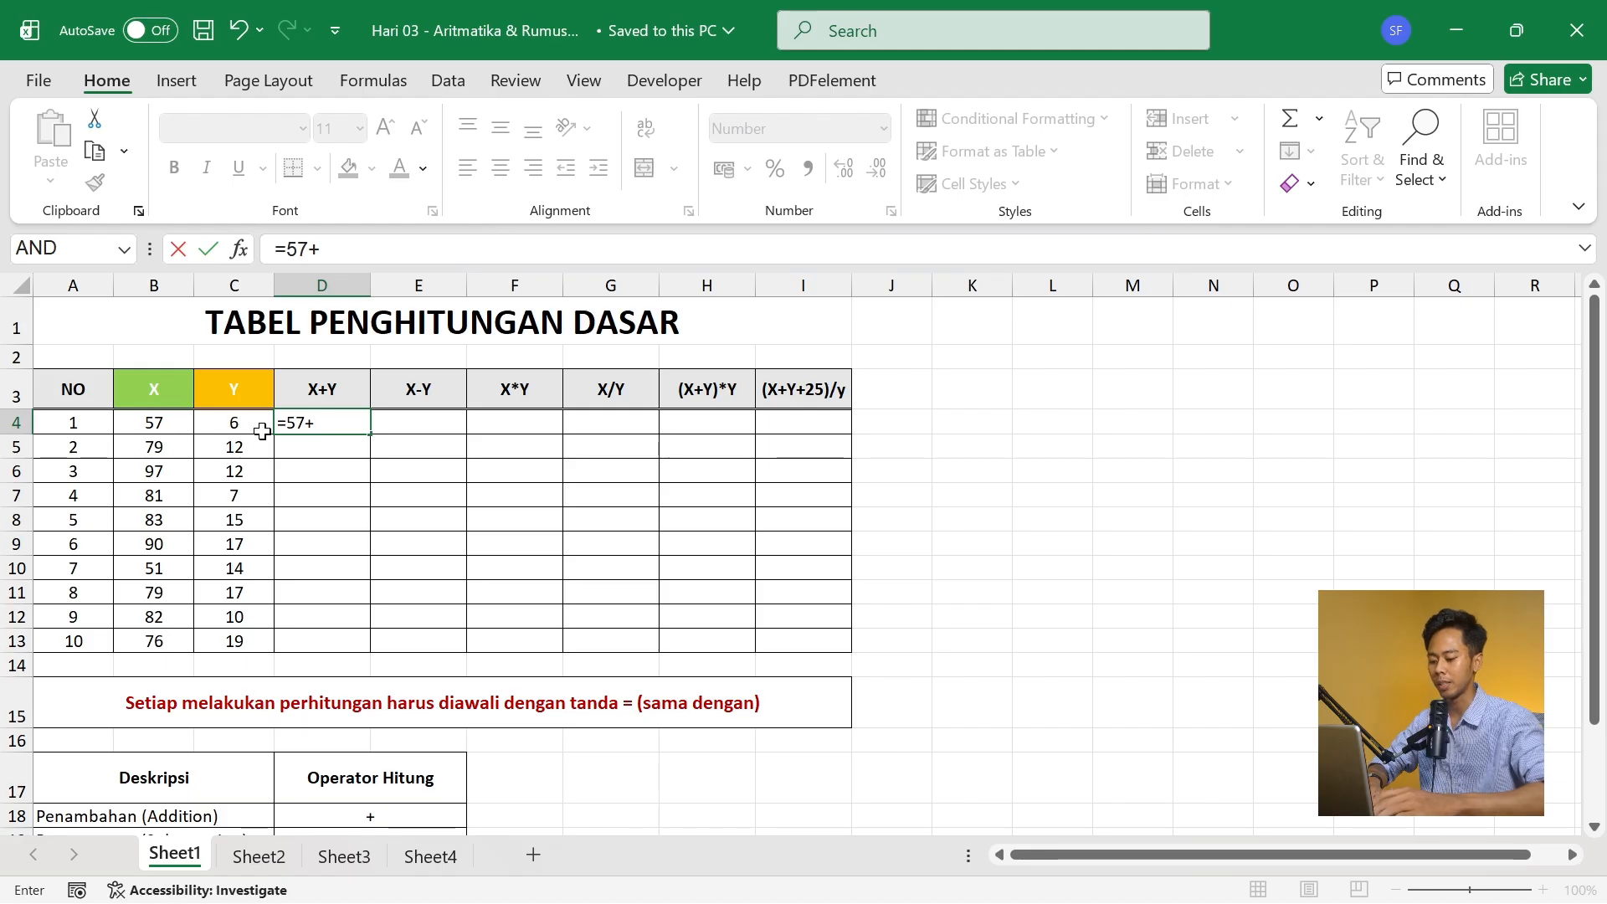
type("6")
key("Return")
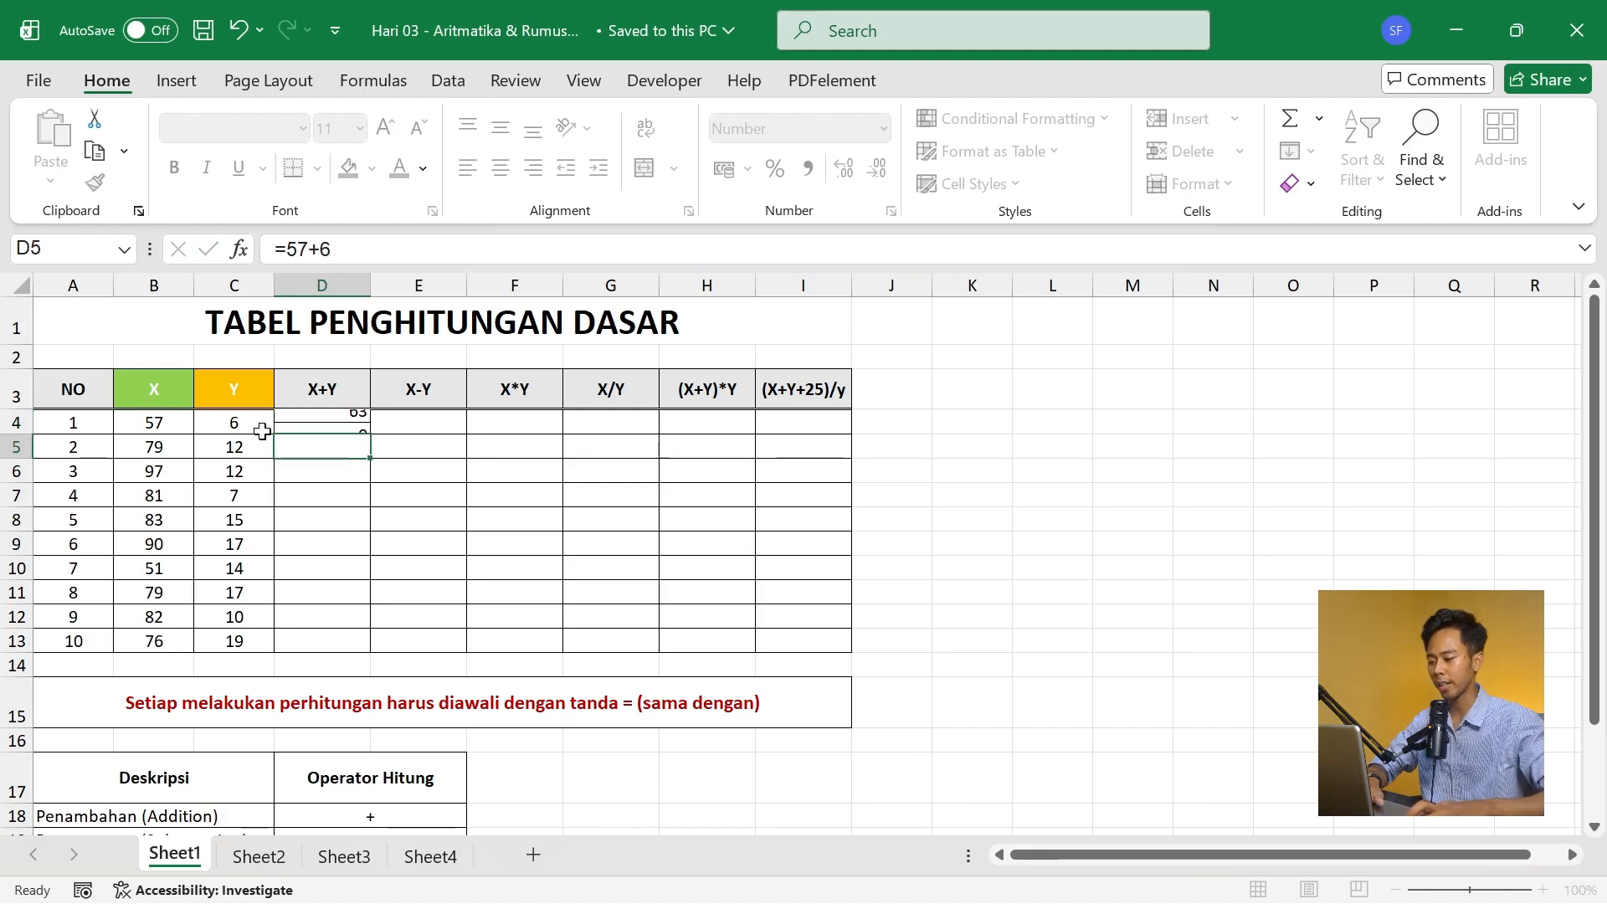
- Replace the content of D4 with the cell-reference formula =B4+C4
key("Up")
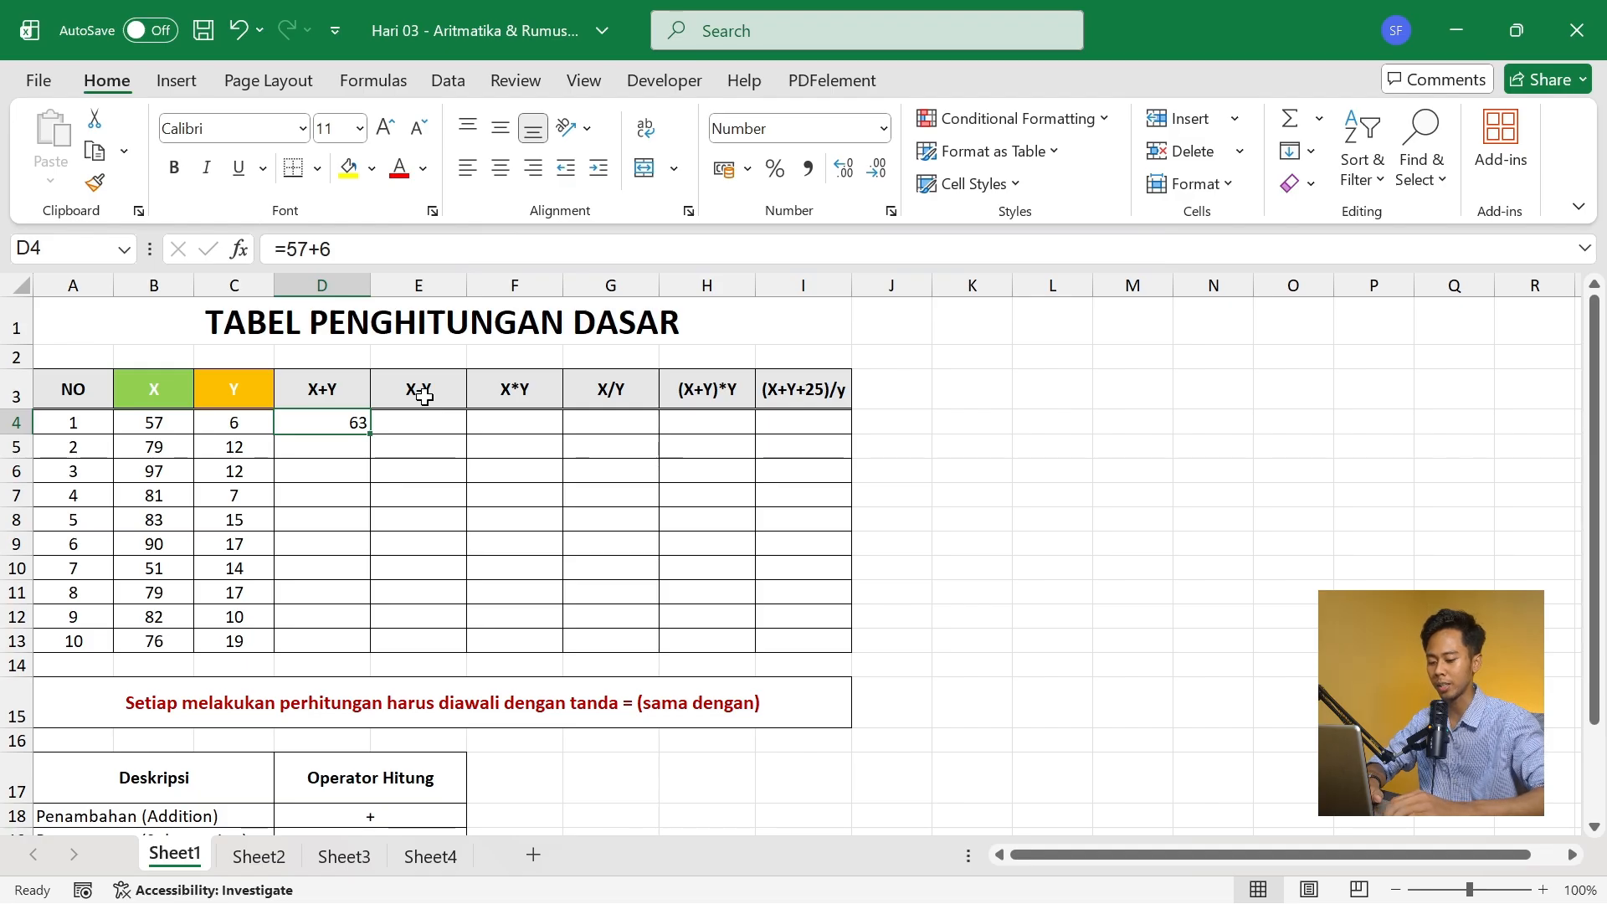
type("=")
key("Left")
key("Left")
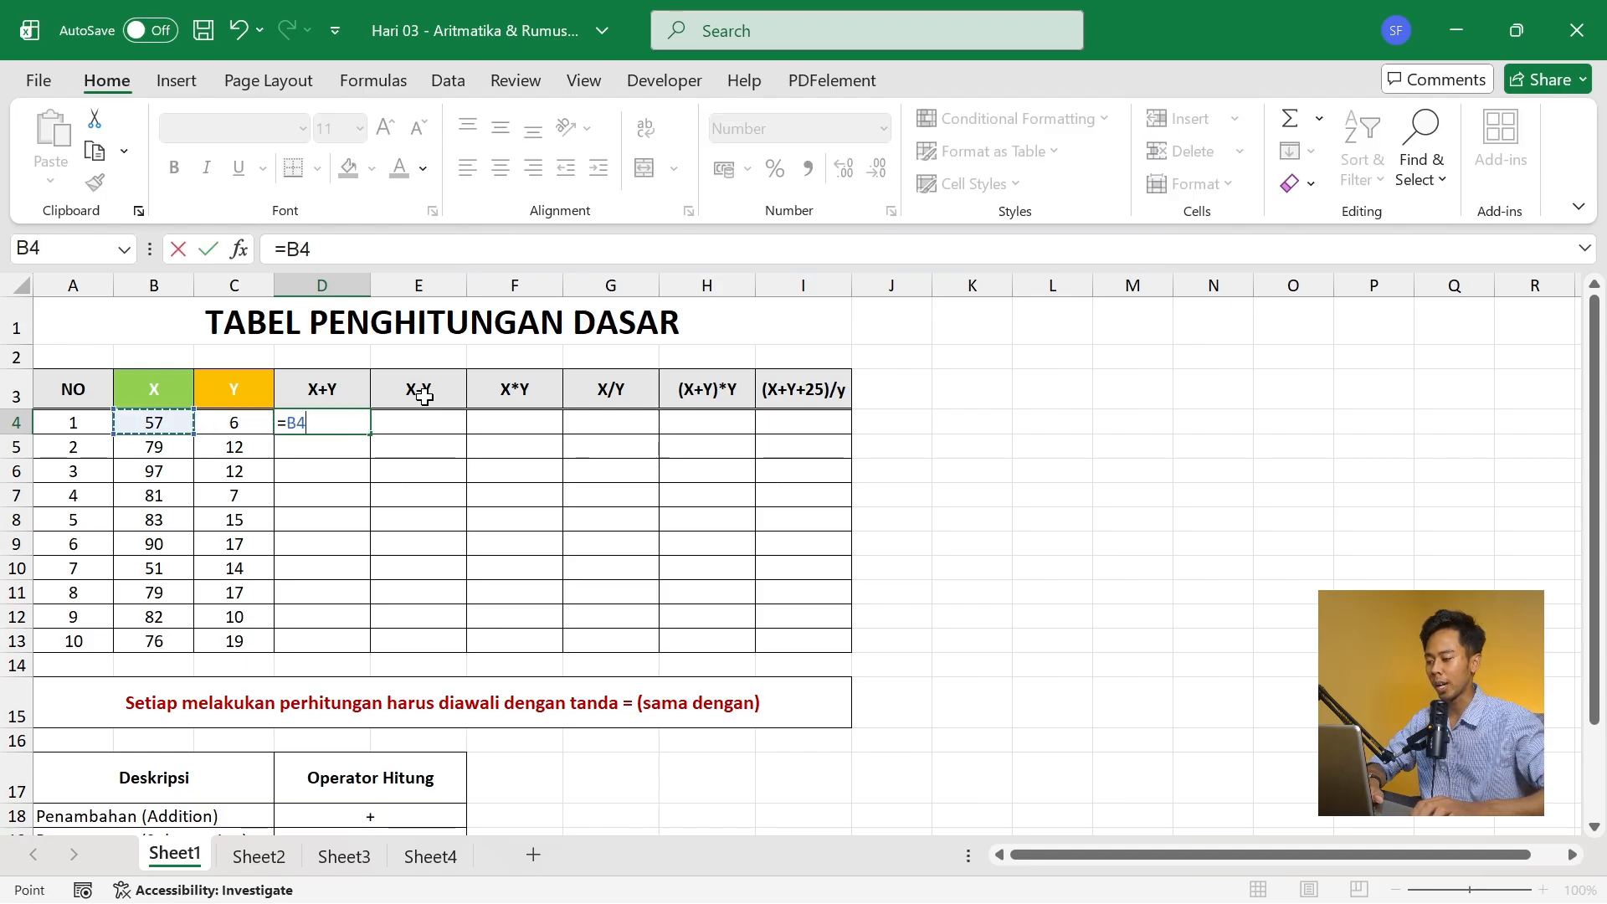
key("Right")
key("Right")
key("Right")
key("Left")
key("Left")
key("Left")
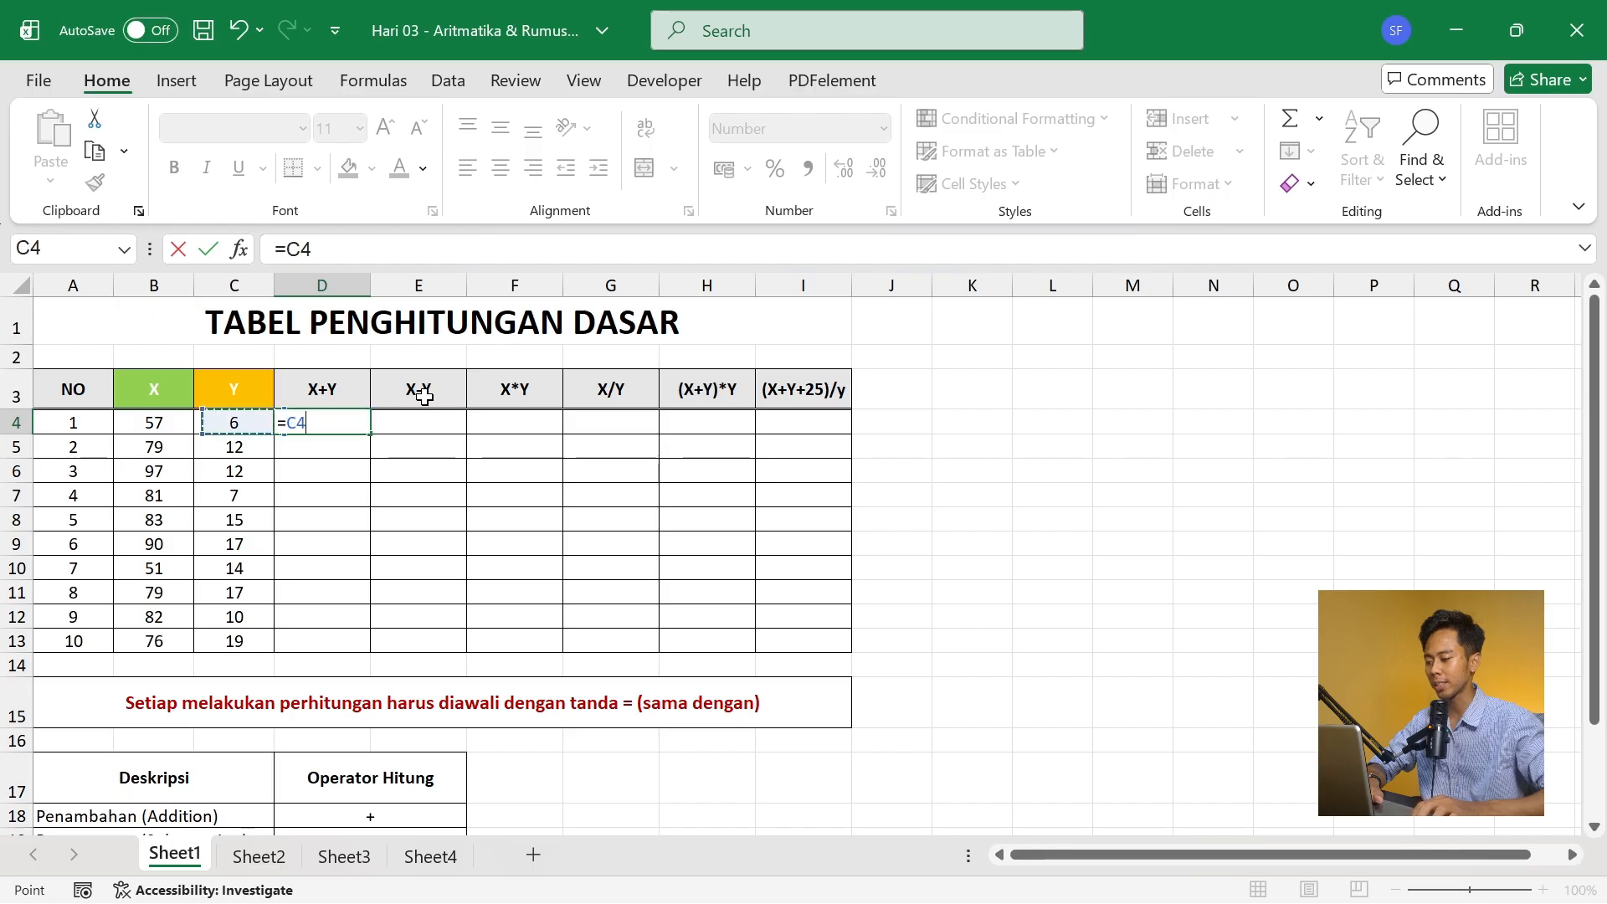
type("+")
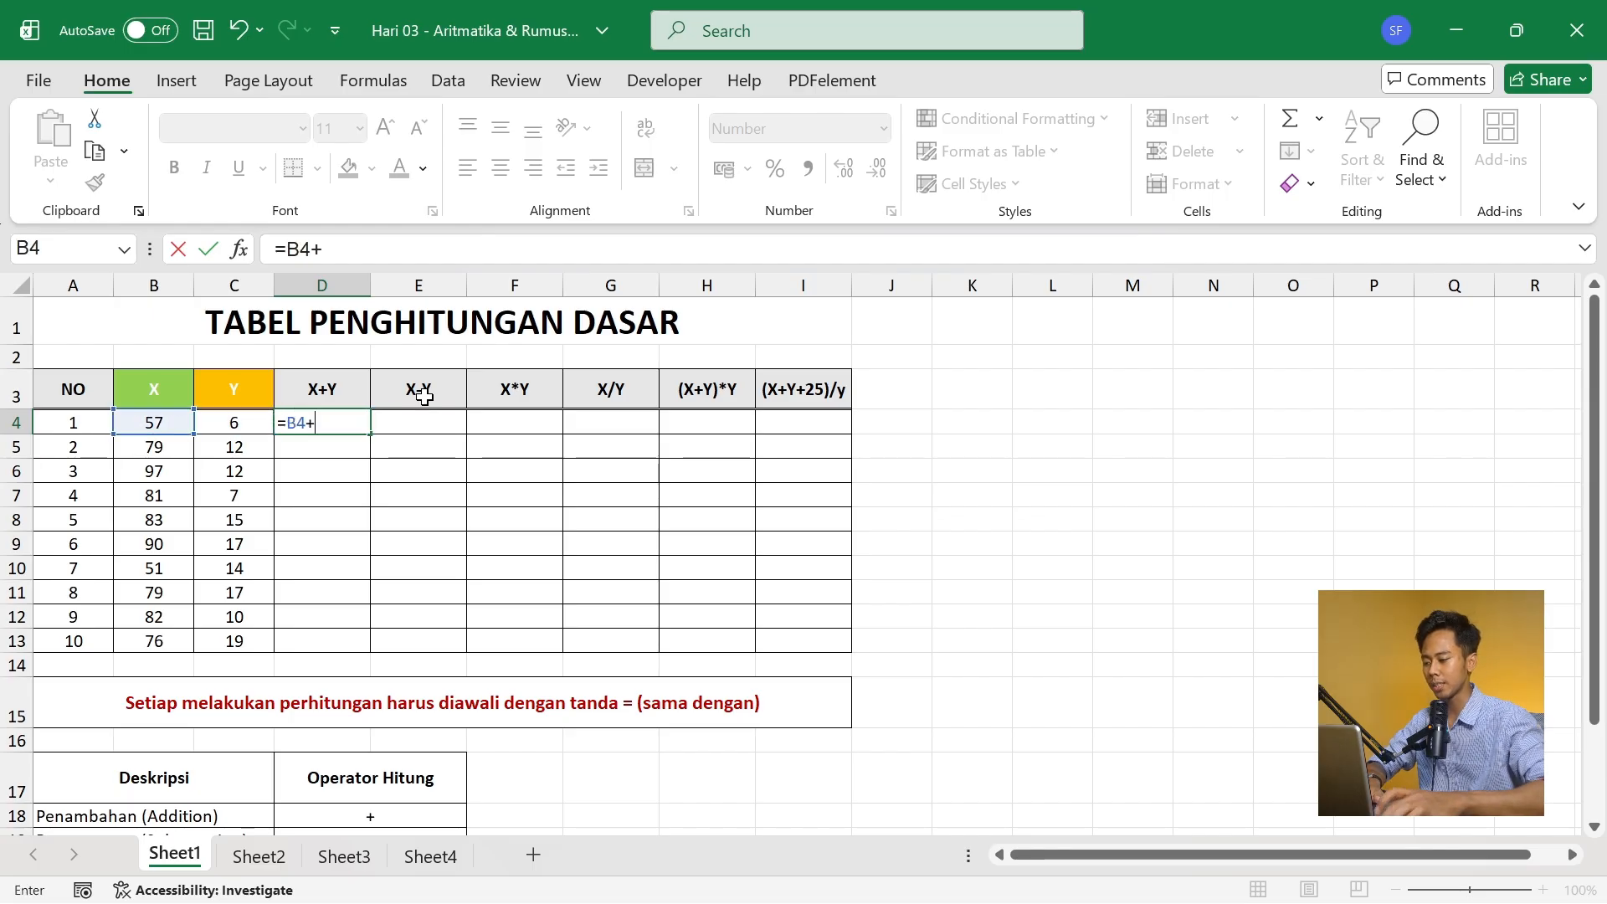
key("Left")
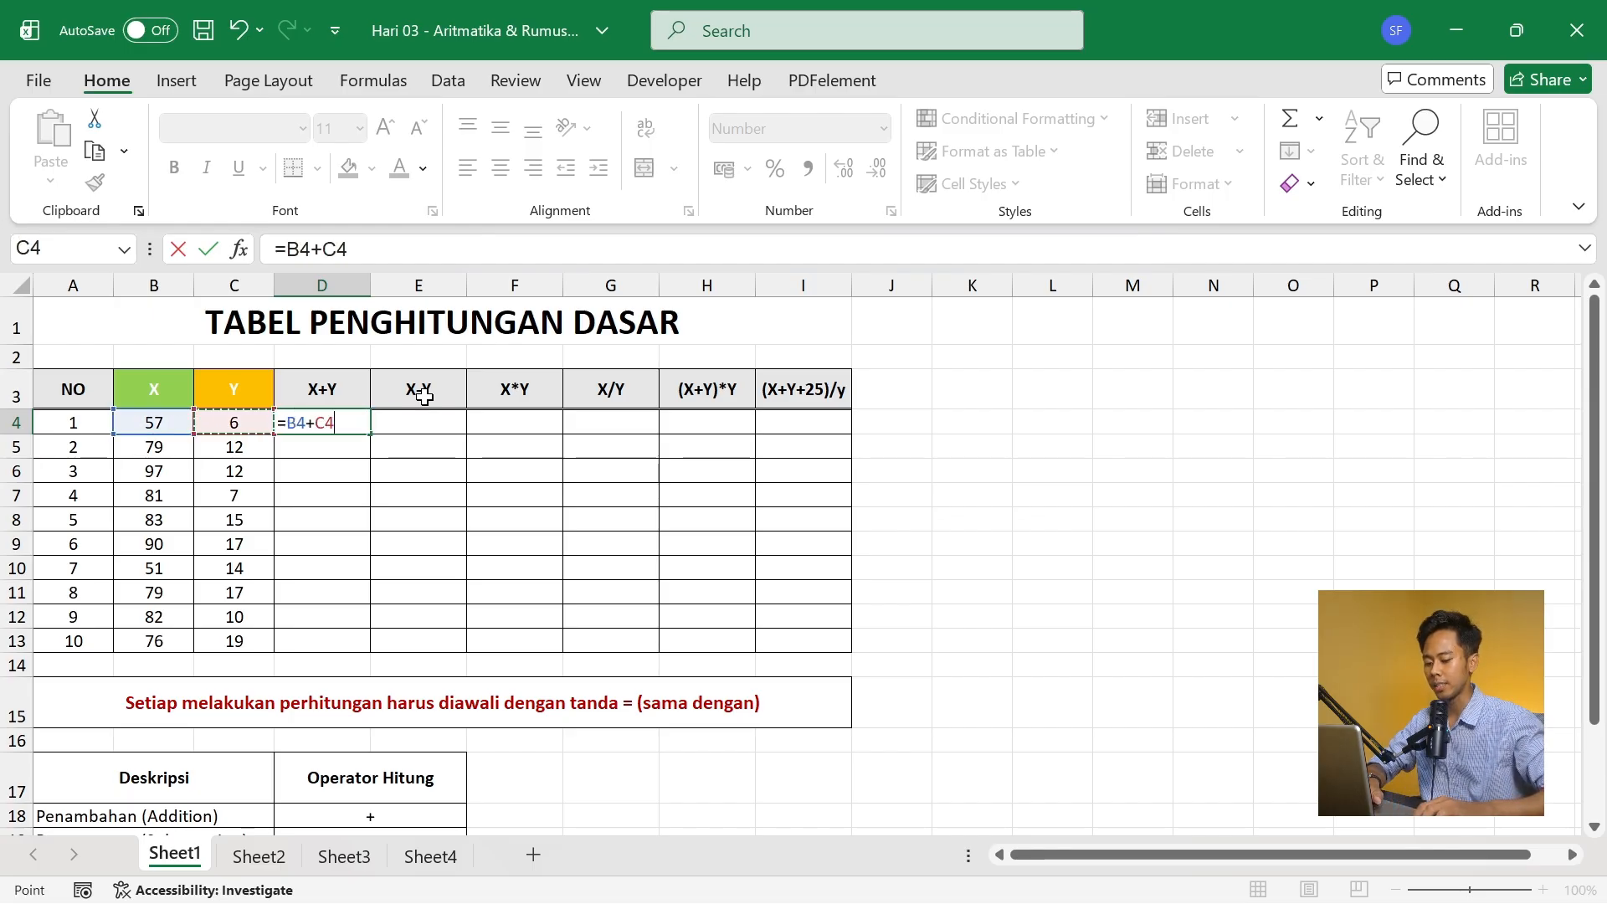
key("Return")
key("Up")
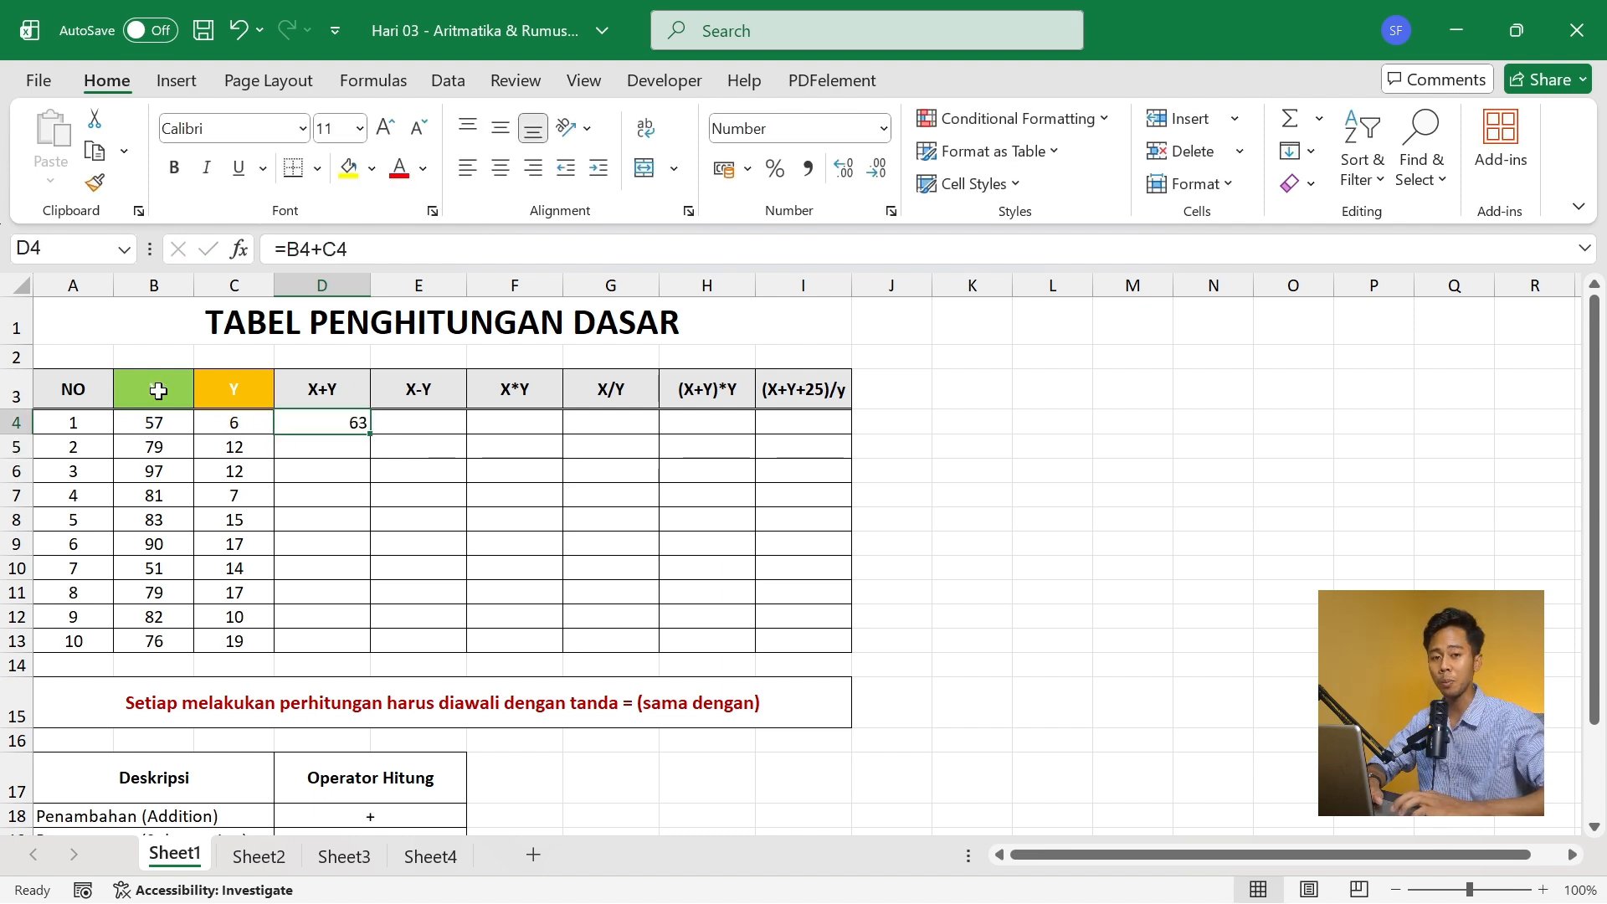
left_click(177, 420)
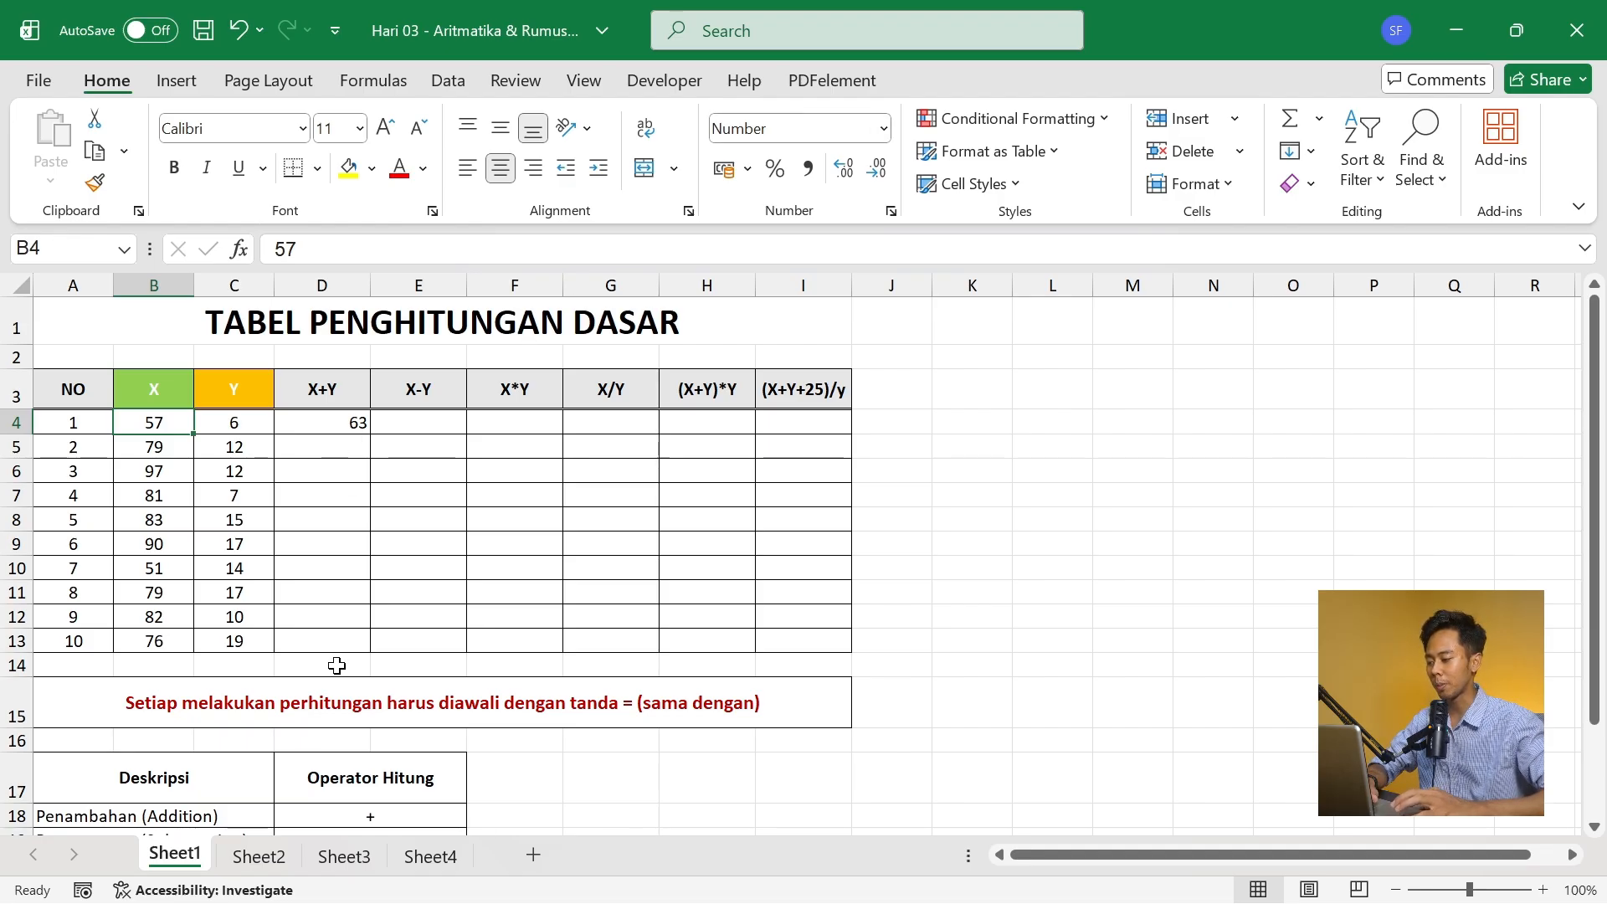
left_click(344, 421)
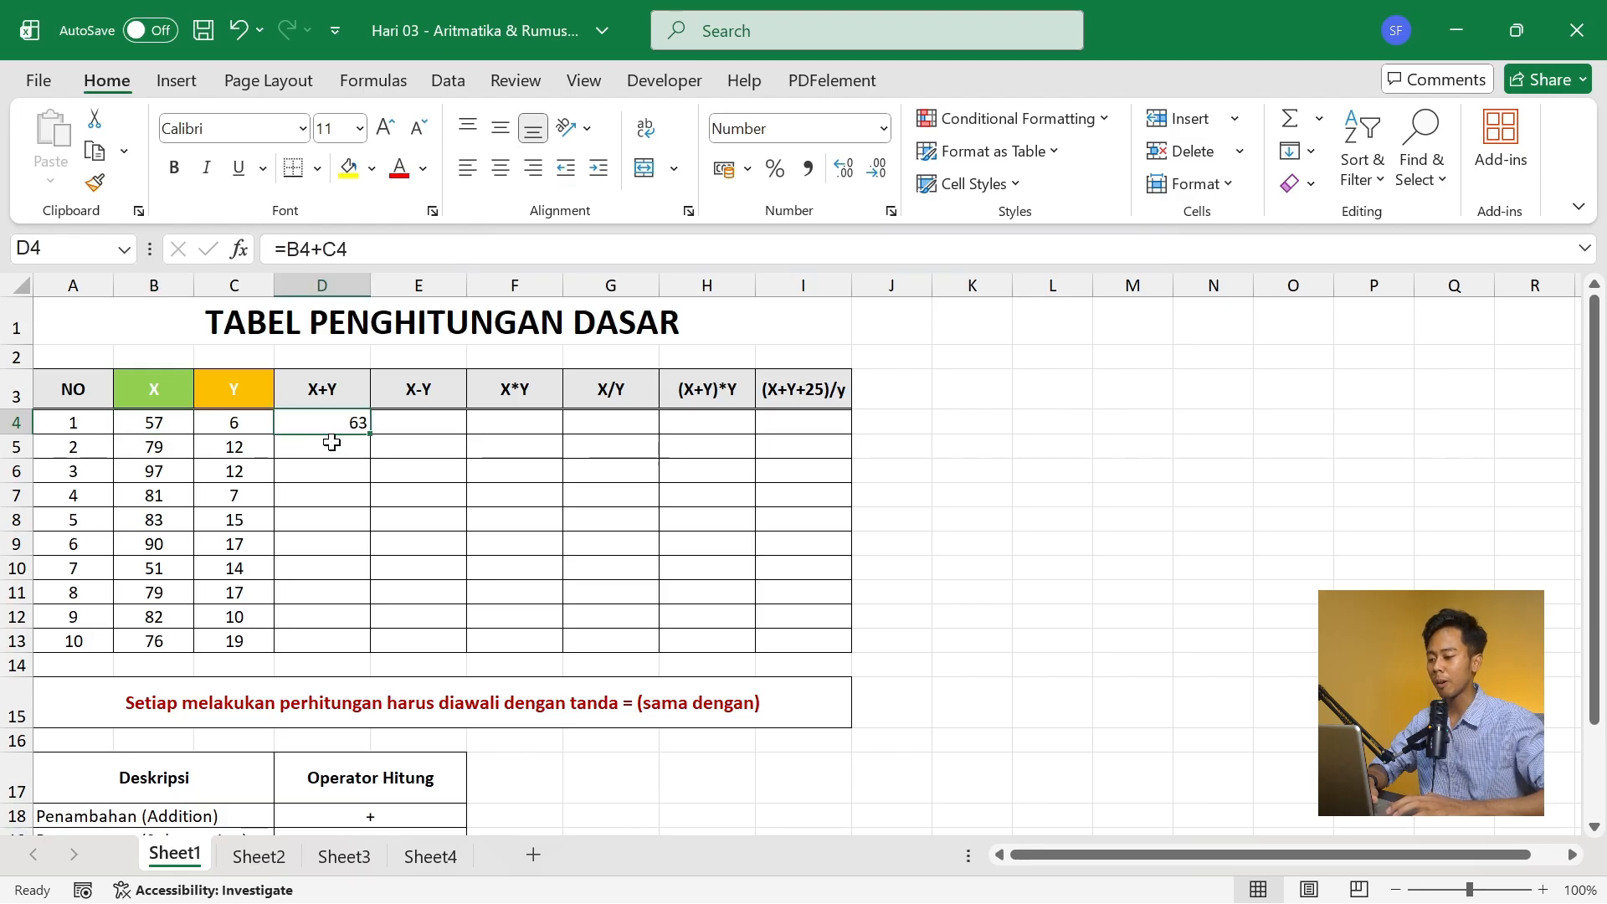
- Try entering the second row's sum by hand in D5 as =B5+C5, and undo the entry
left_click(328, 447)
type("=")
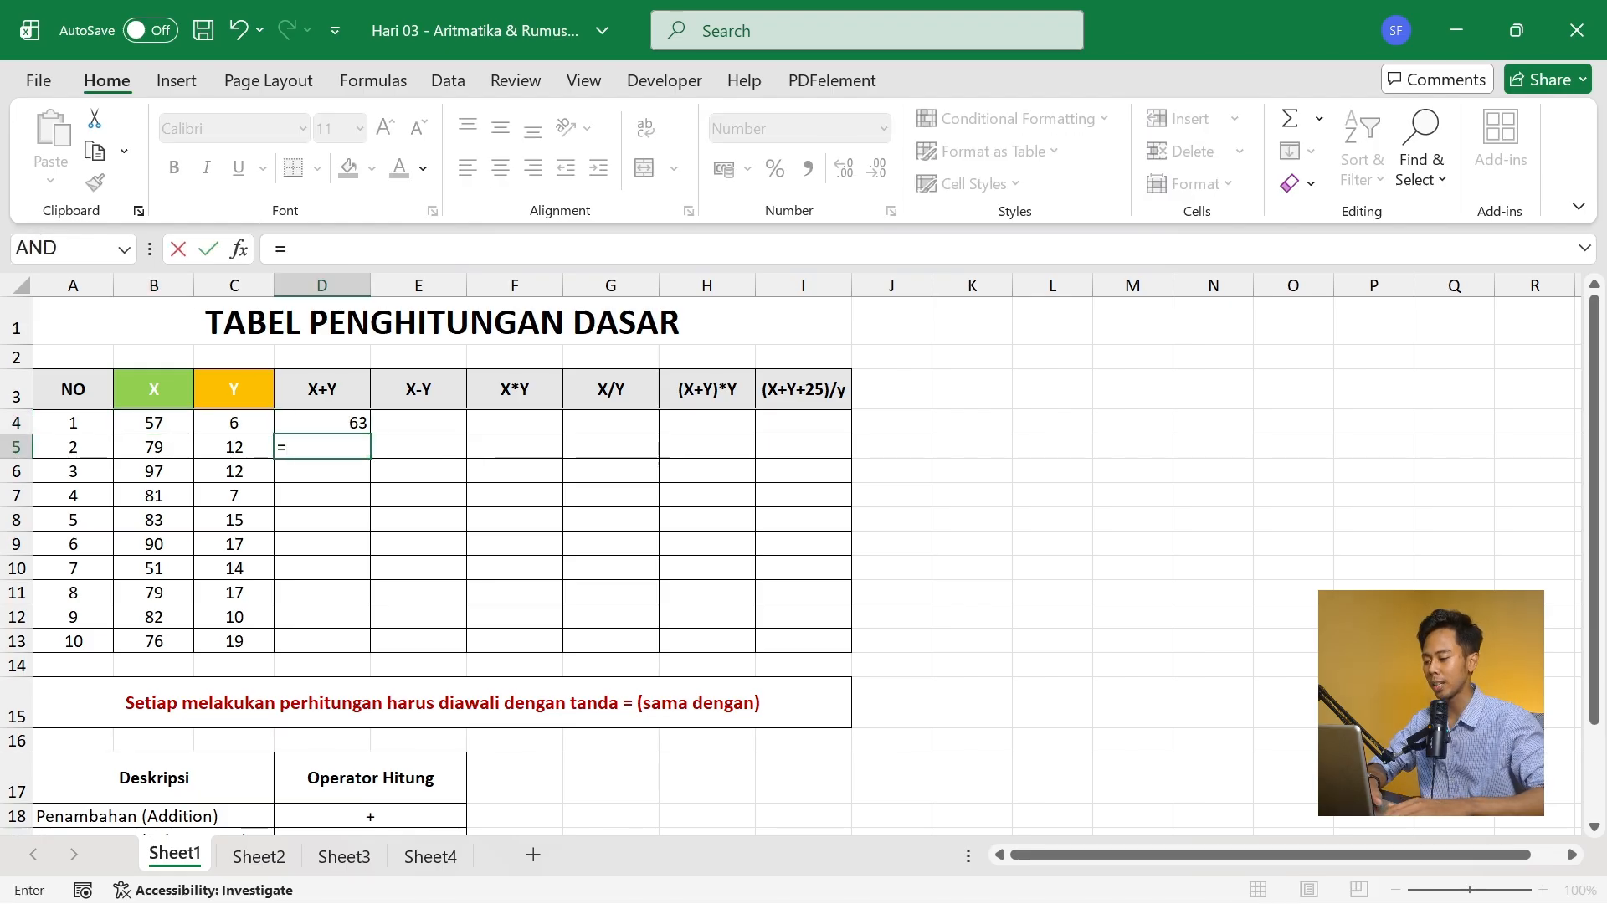
key("Left")
key("Left")
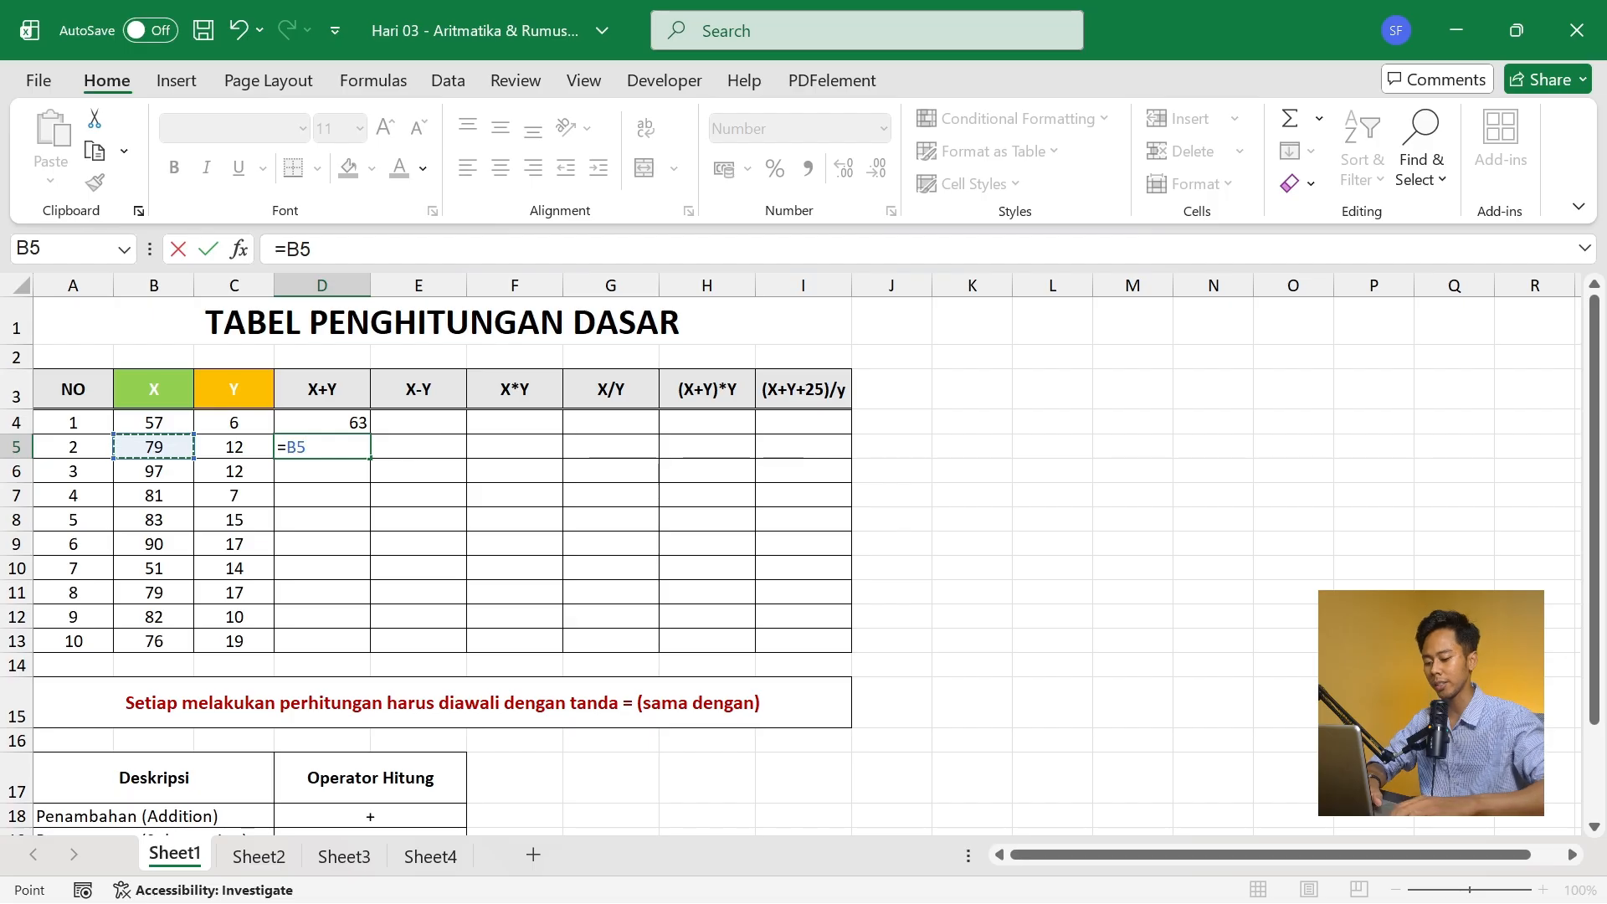
type("+")
key("Left")
key("Return")
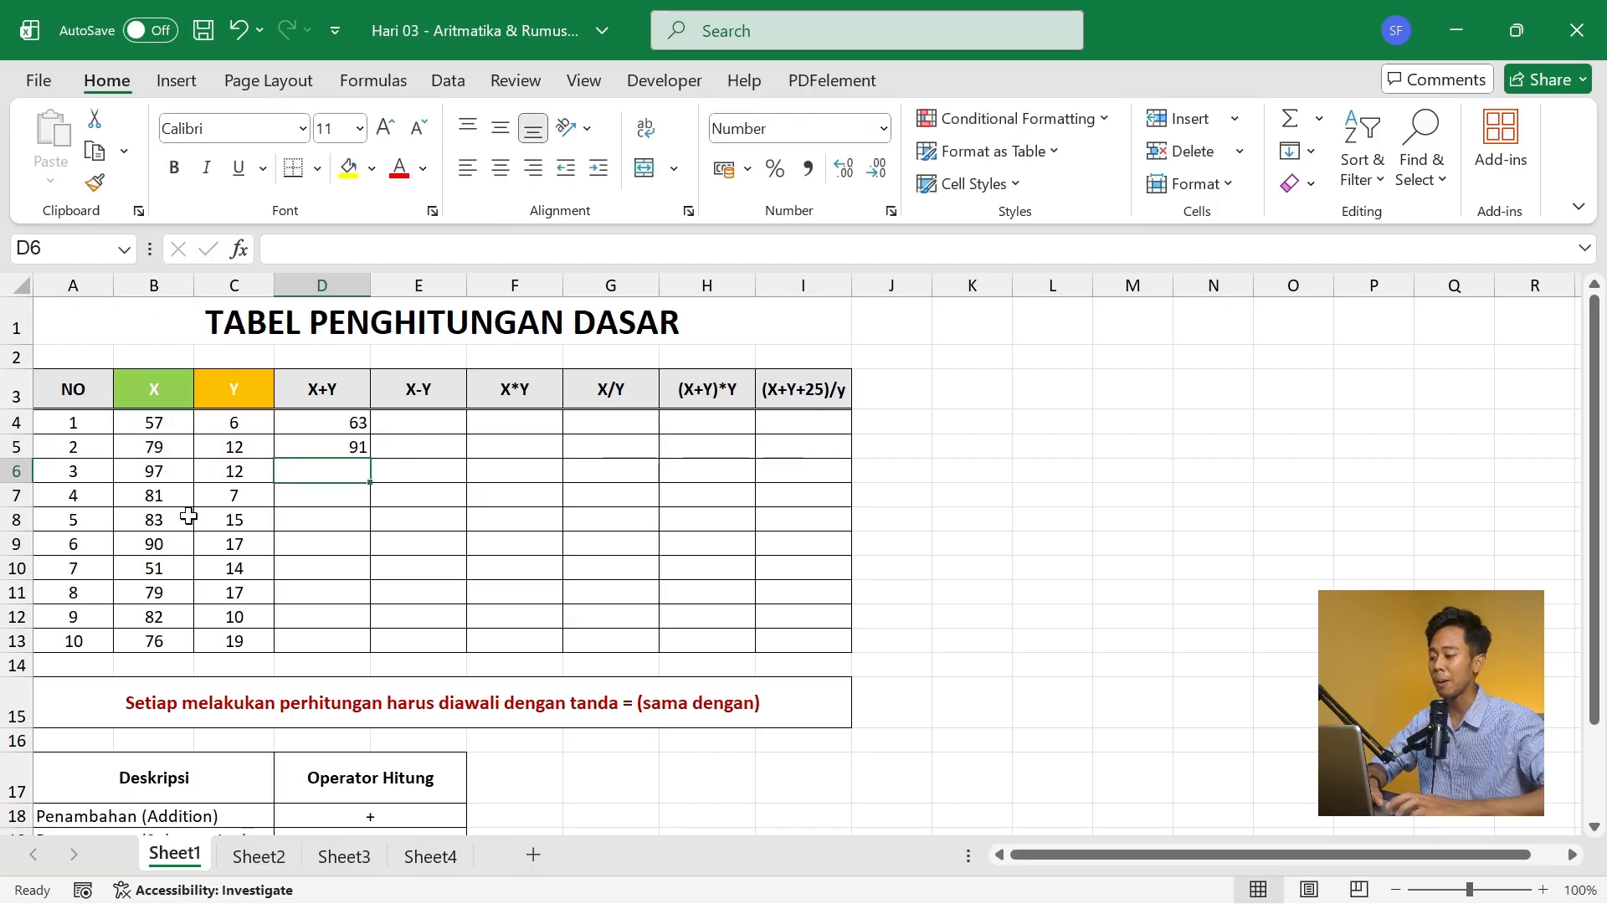
key("ctrl+z")
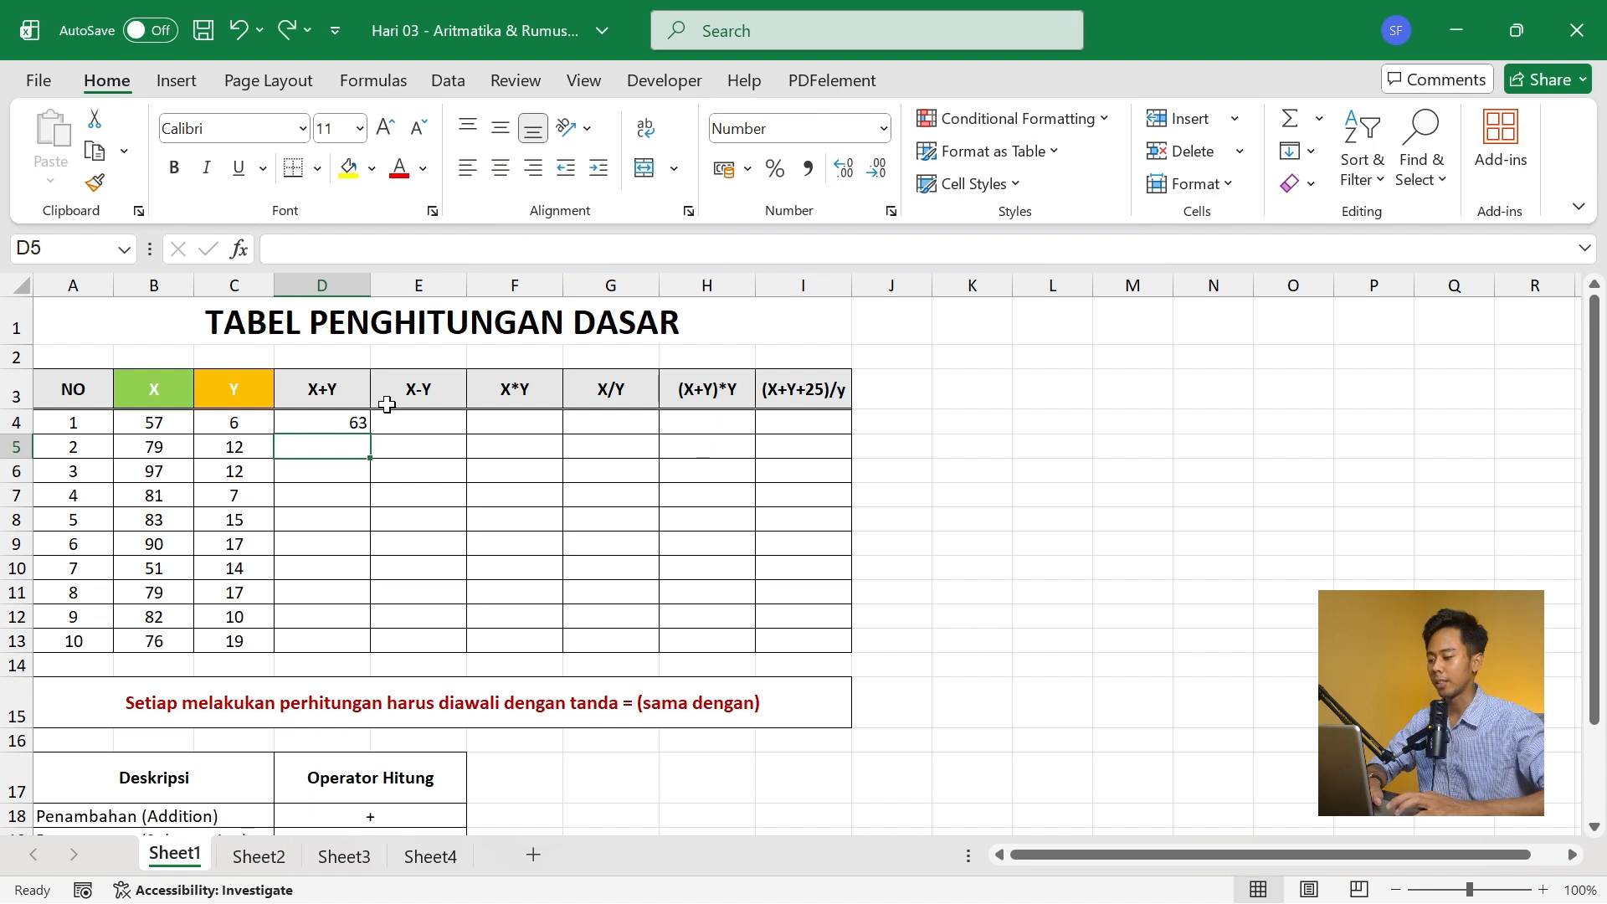
- Fill the X+Y formula from D4 down the column through D13
left_click(342, 422)
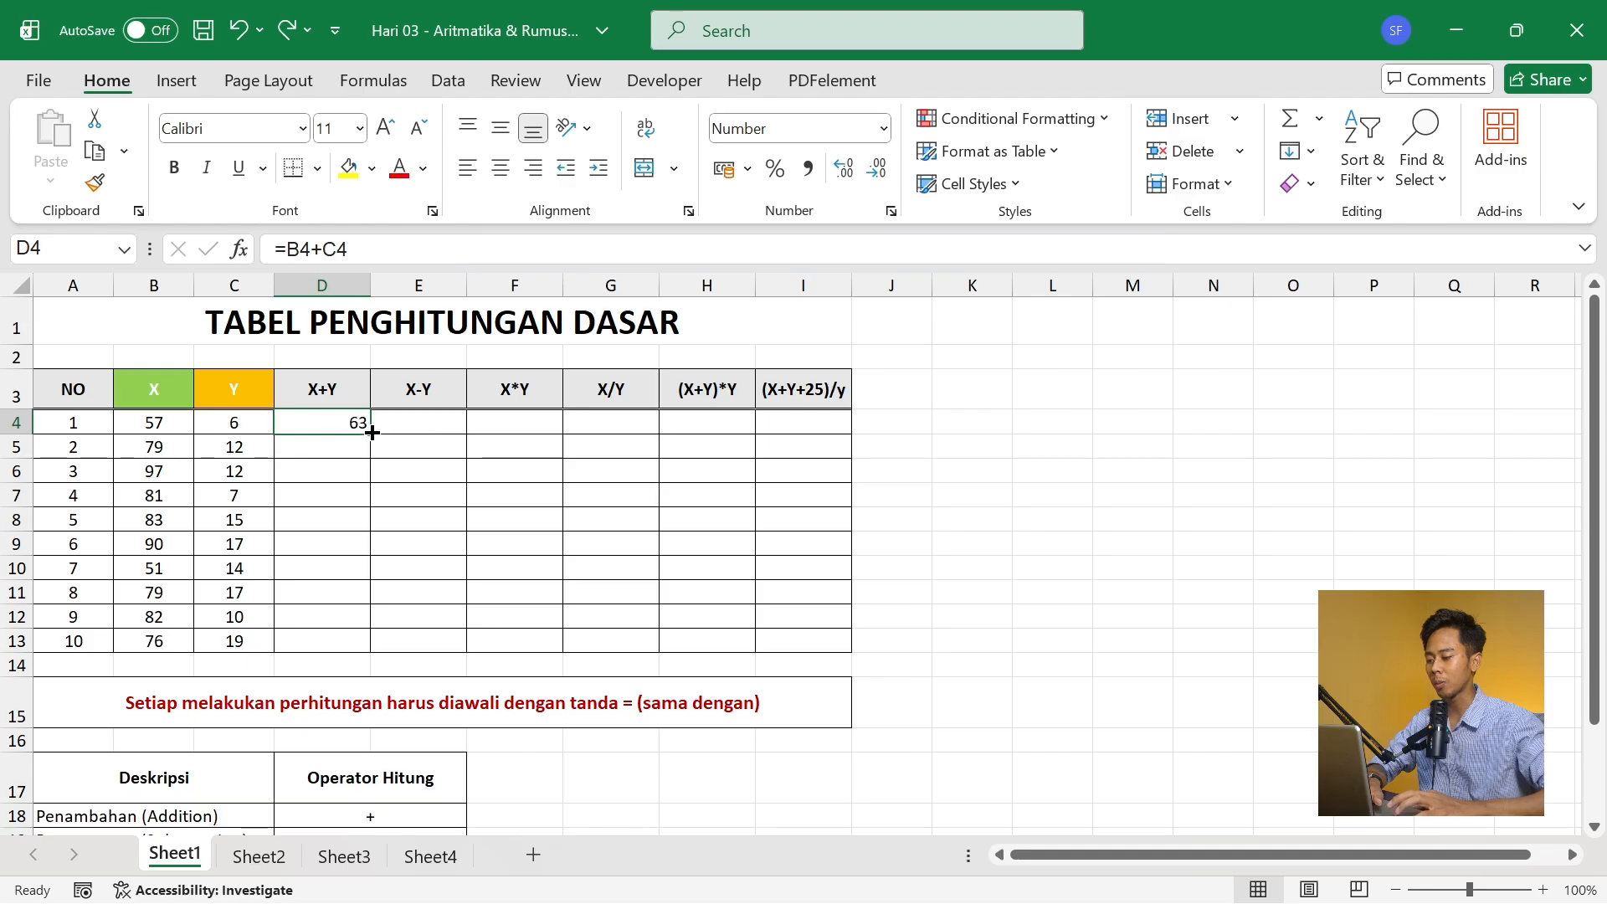
left_click_drag(371, 435, 368, 657)
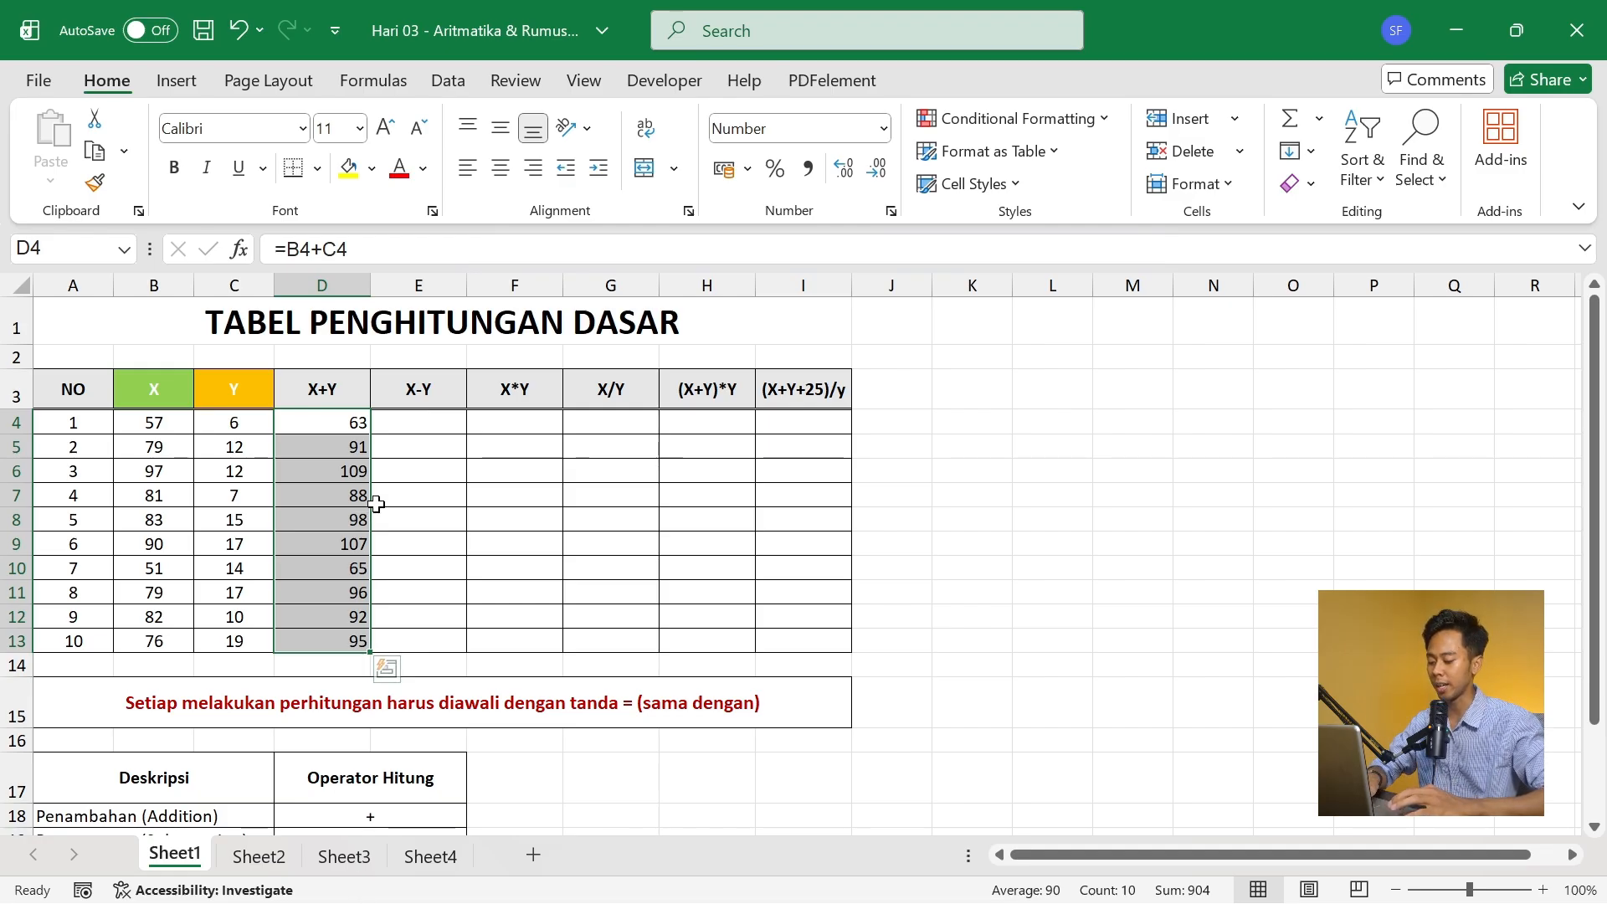
key("ctrl+z")
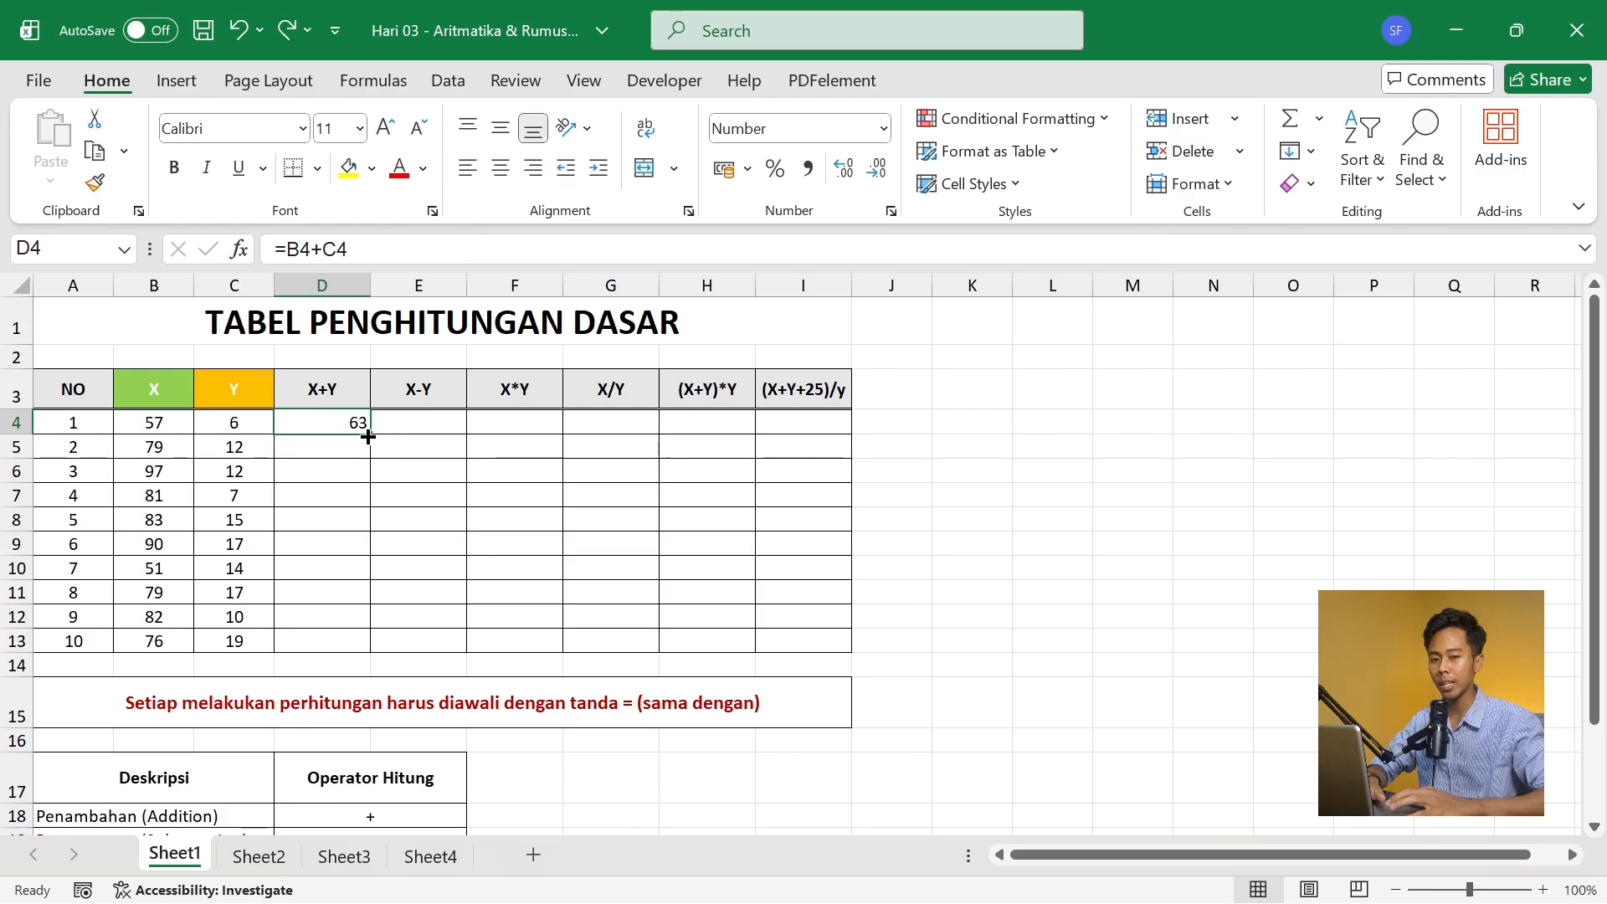
double_click(368, 436)
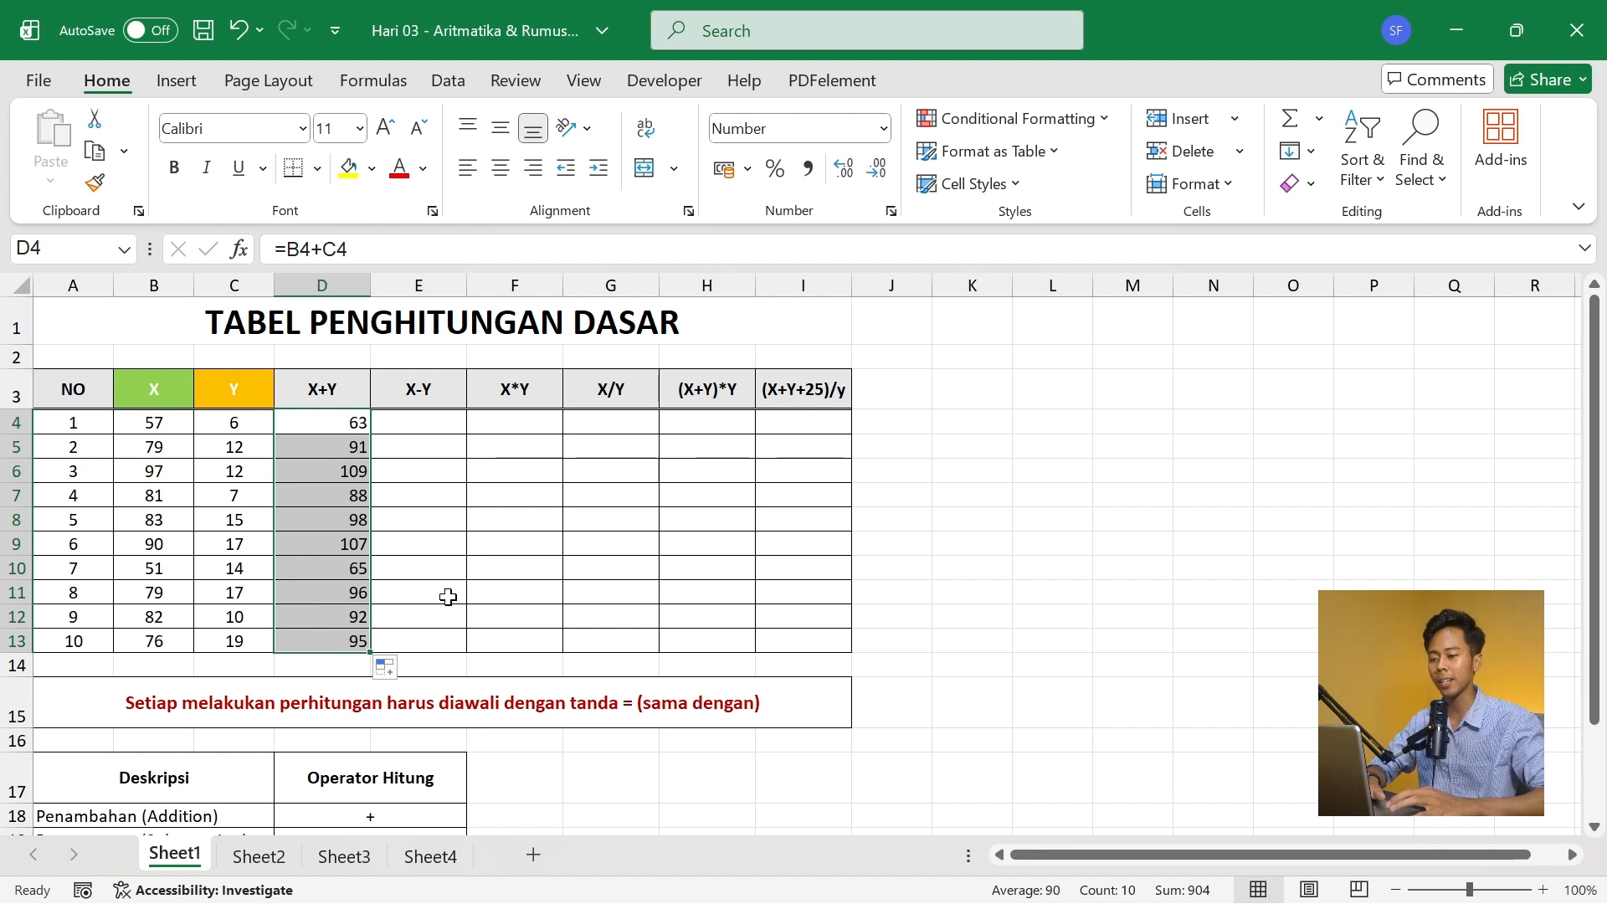
- Enter the X-Y formula =B4-C4 in E4 and fill it down through E13
left_click(387, 421)
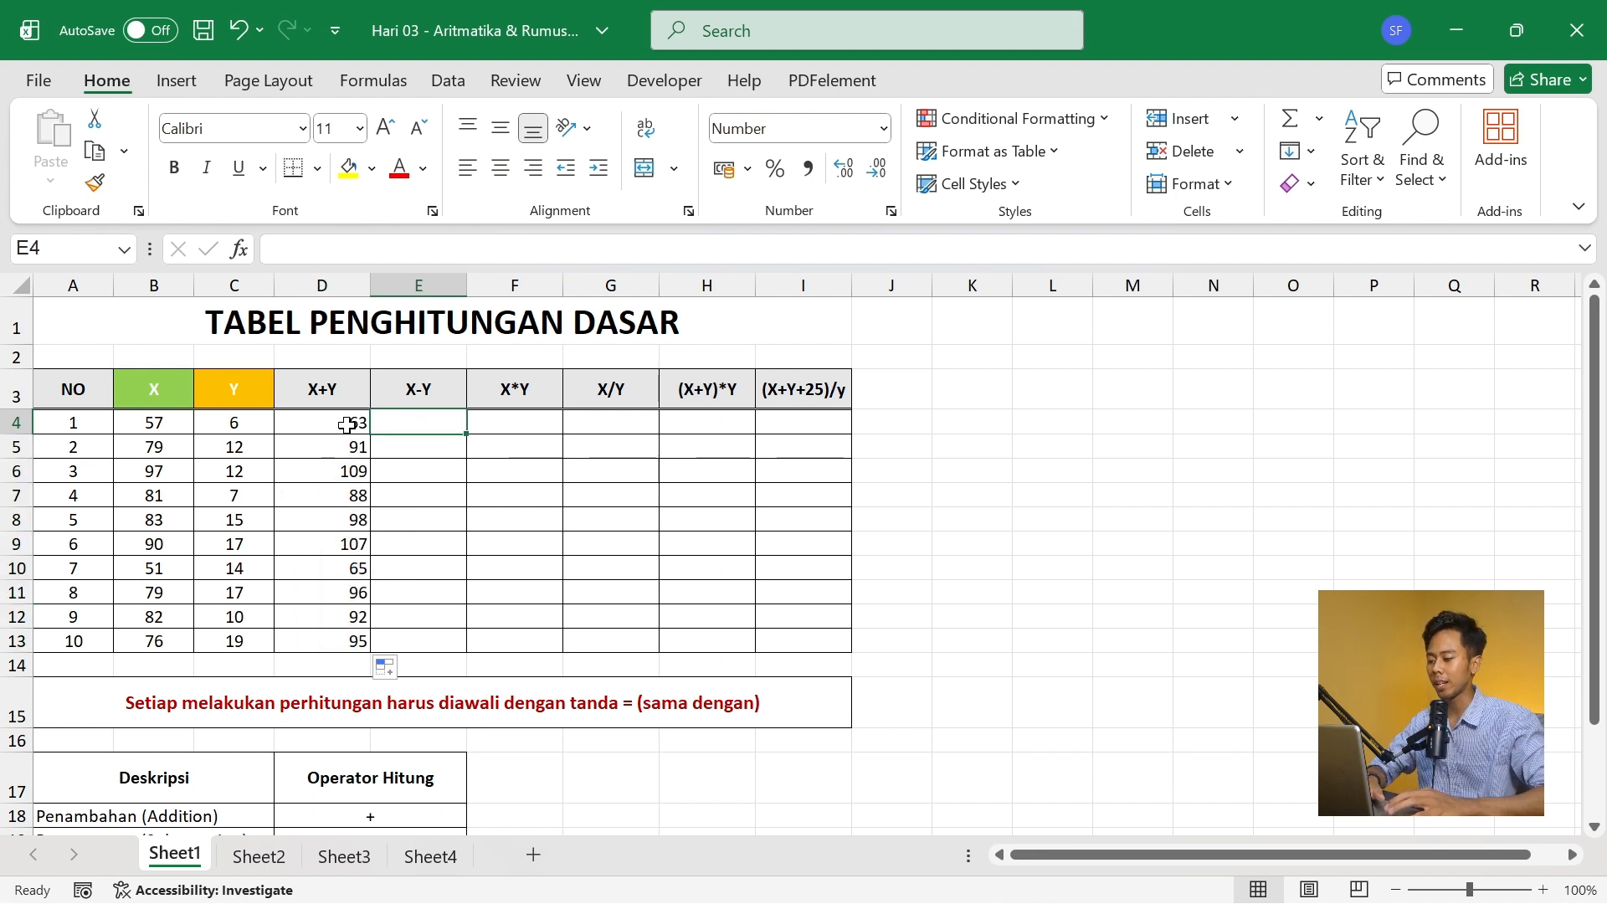
left_click(352, 421)
left_click(428, 421)
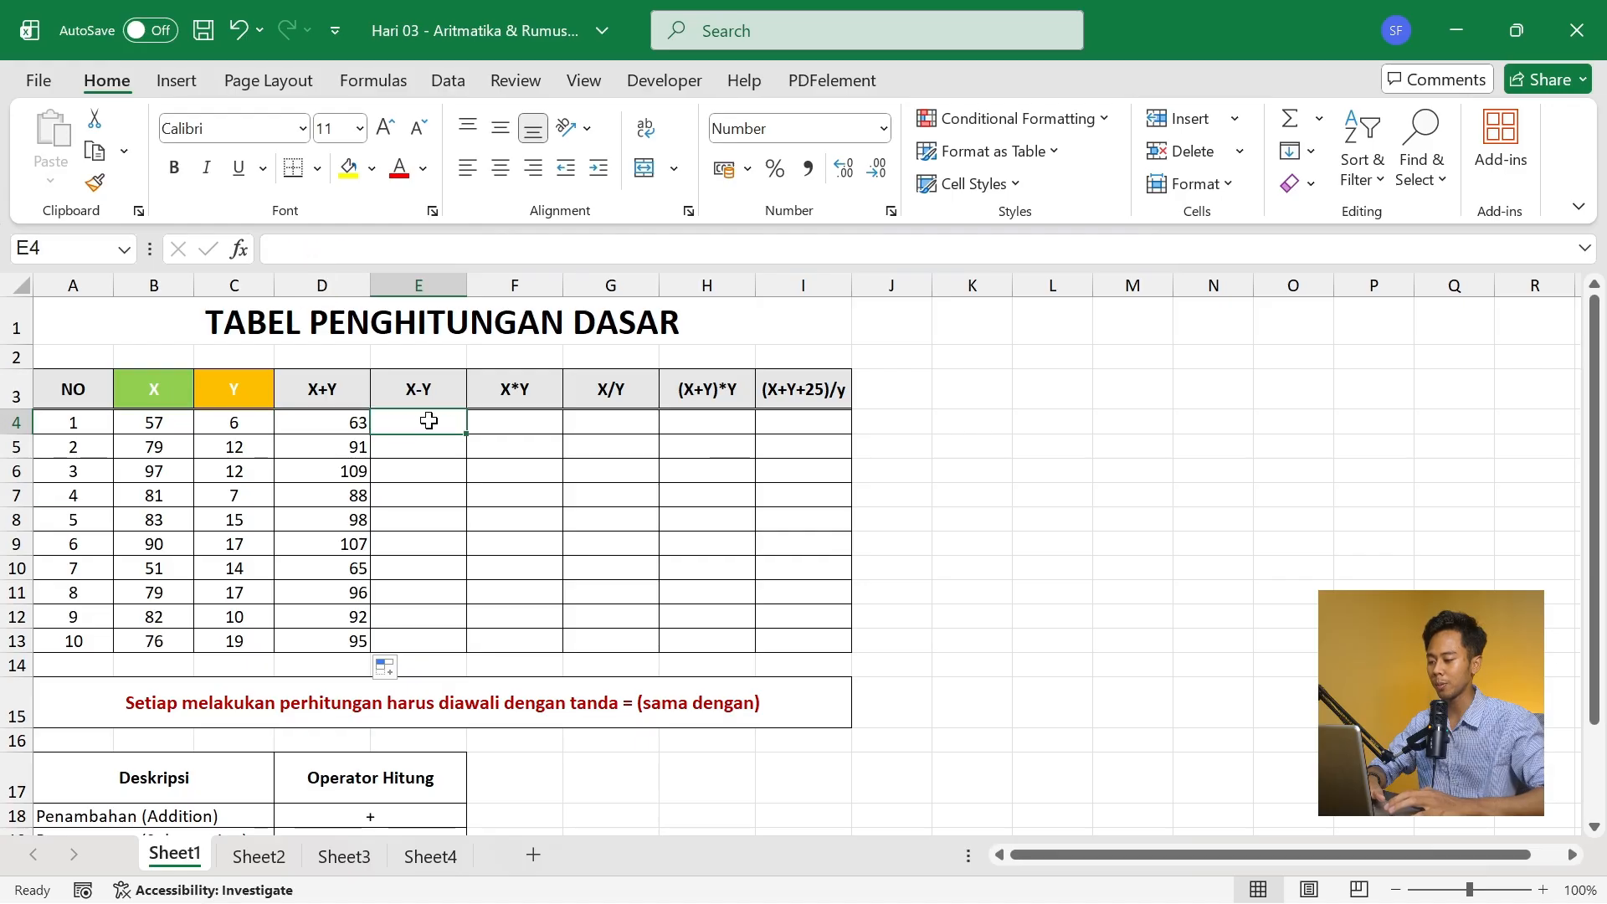
type("=")
key("Left")
key("Left")
key("Left")
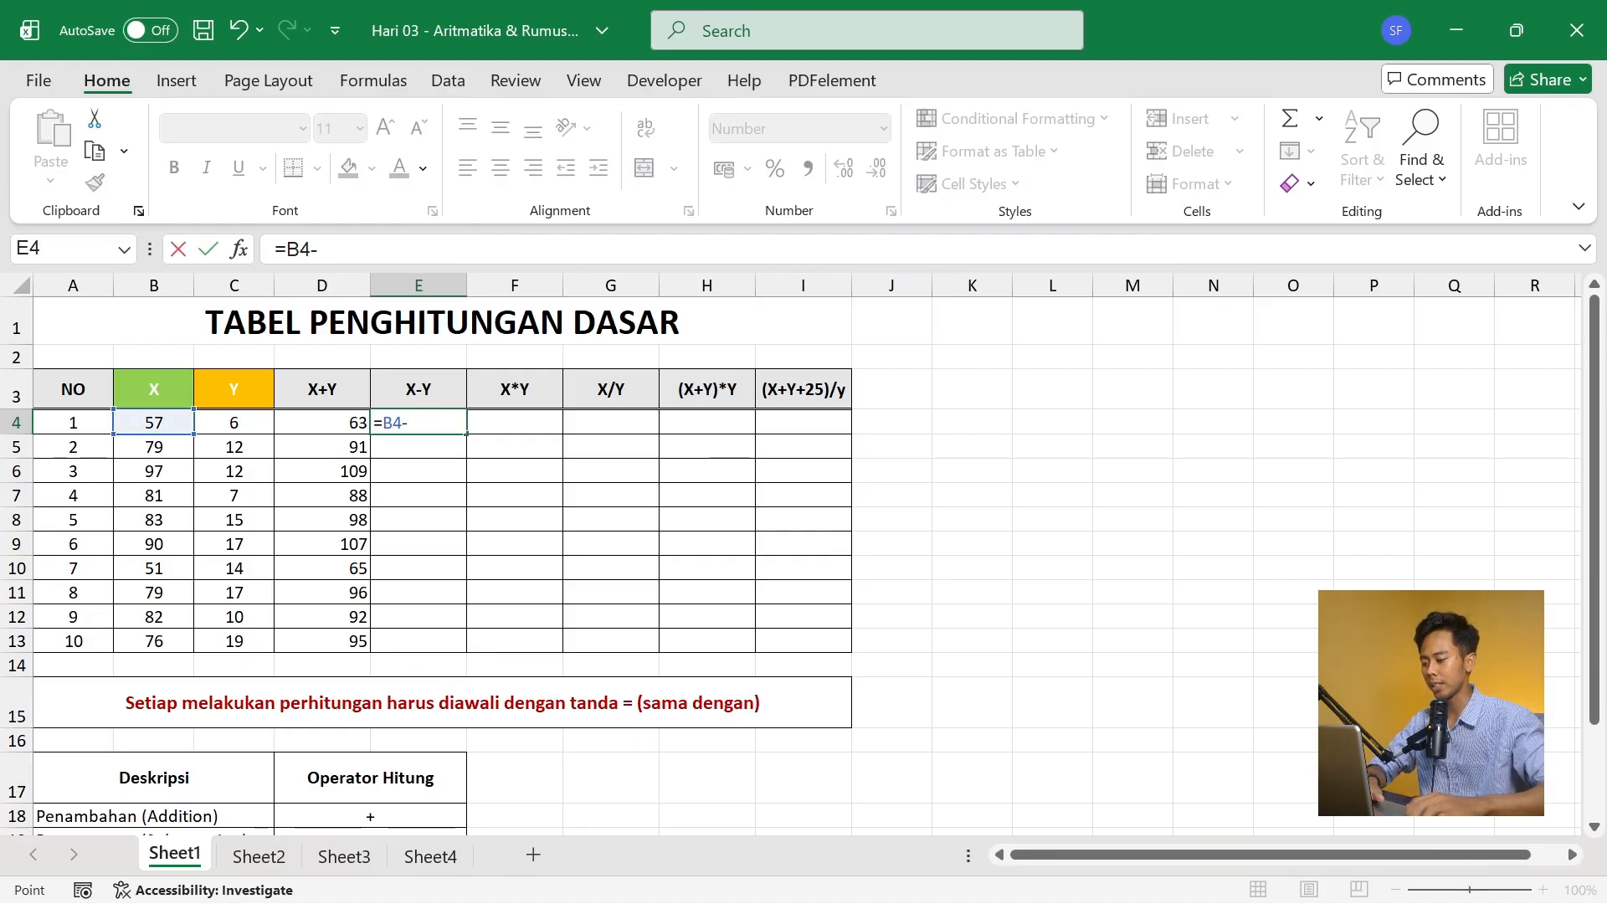
key("Left")
key("Left")
key("Return")
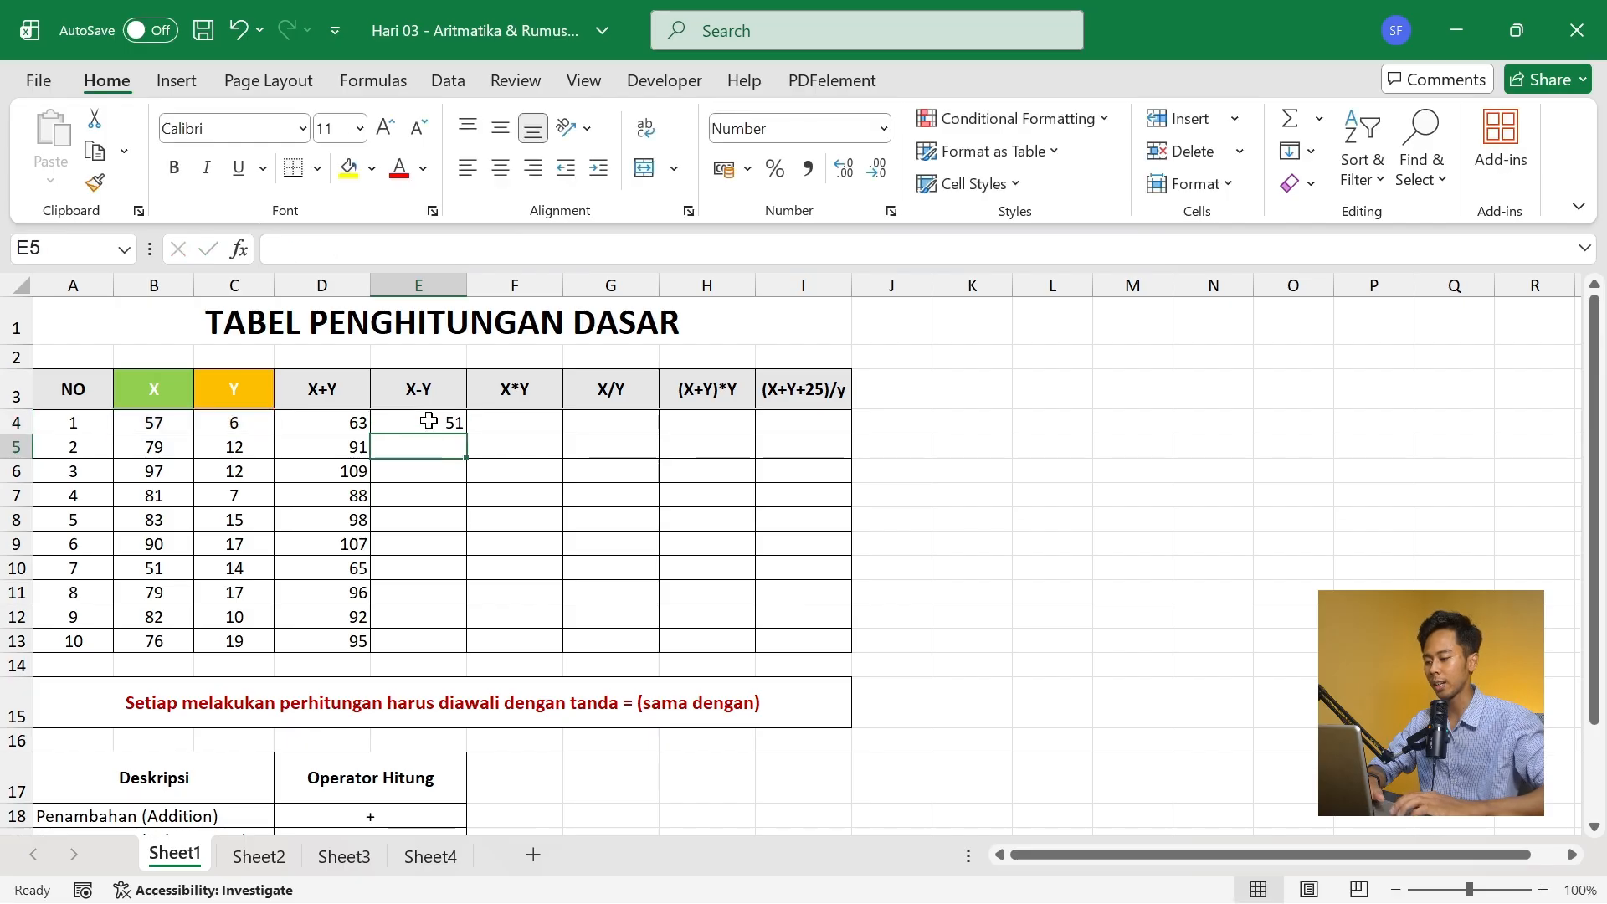
left_click(429, 420)
double_click(465, 434)
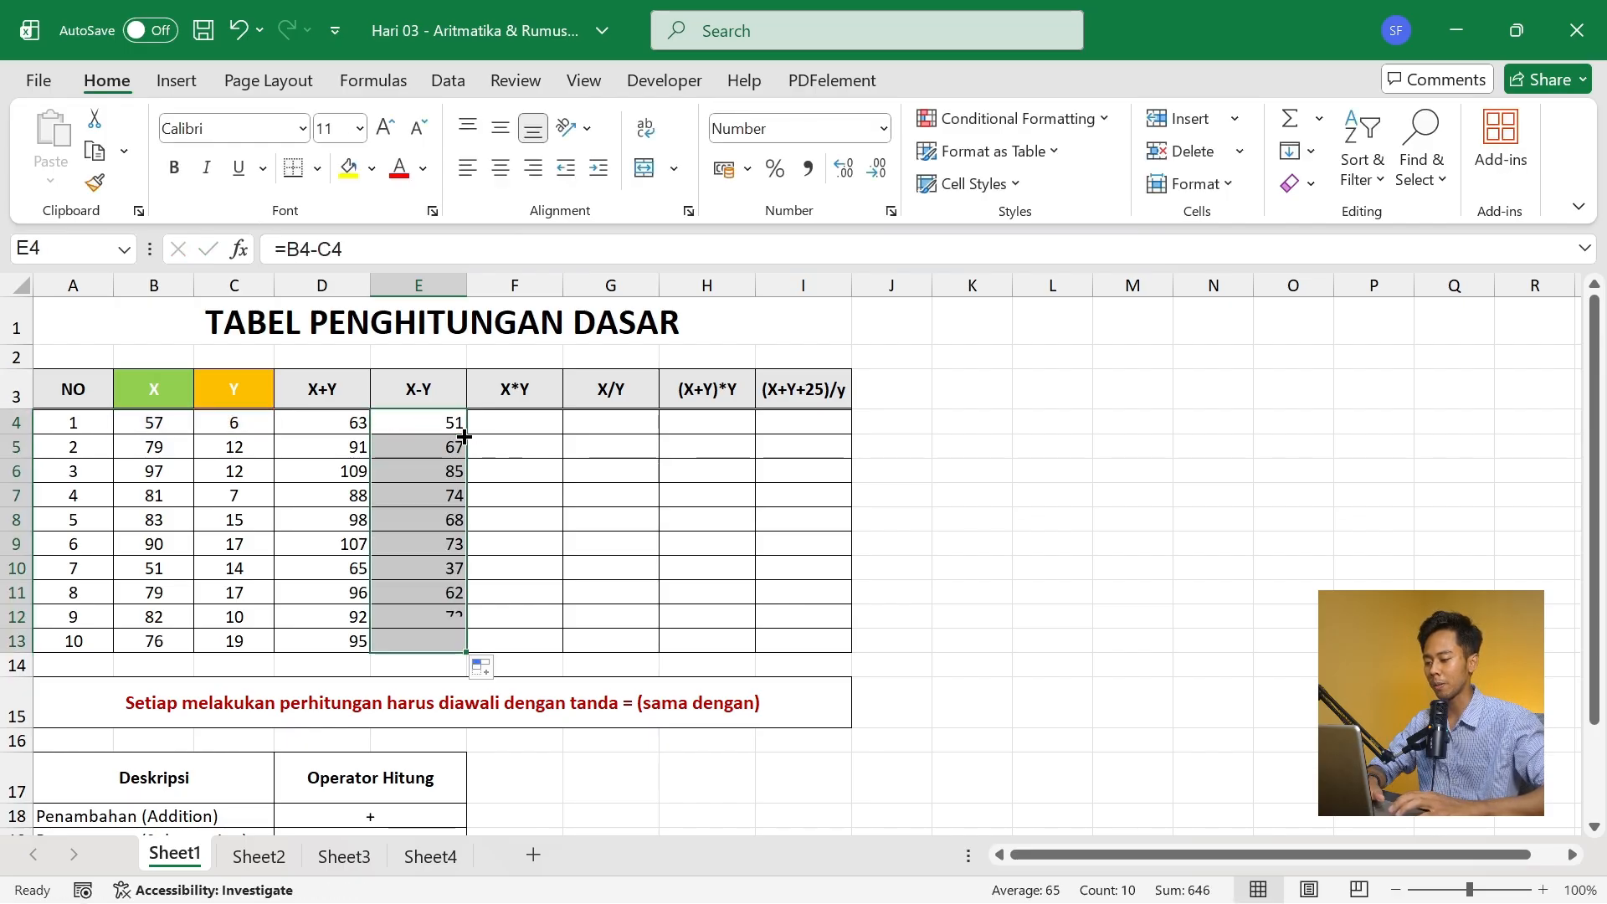
- Enter the X*Y formula =B4*C4 in F4
left_click(506, 433)
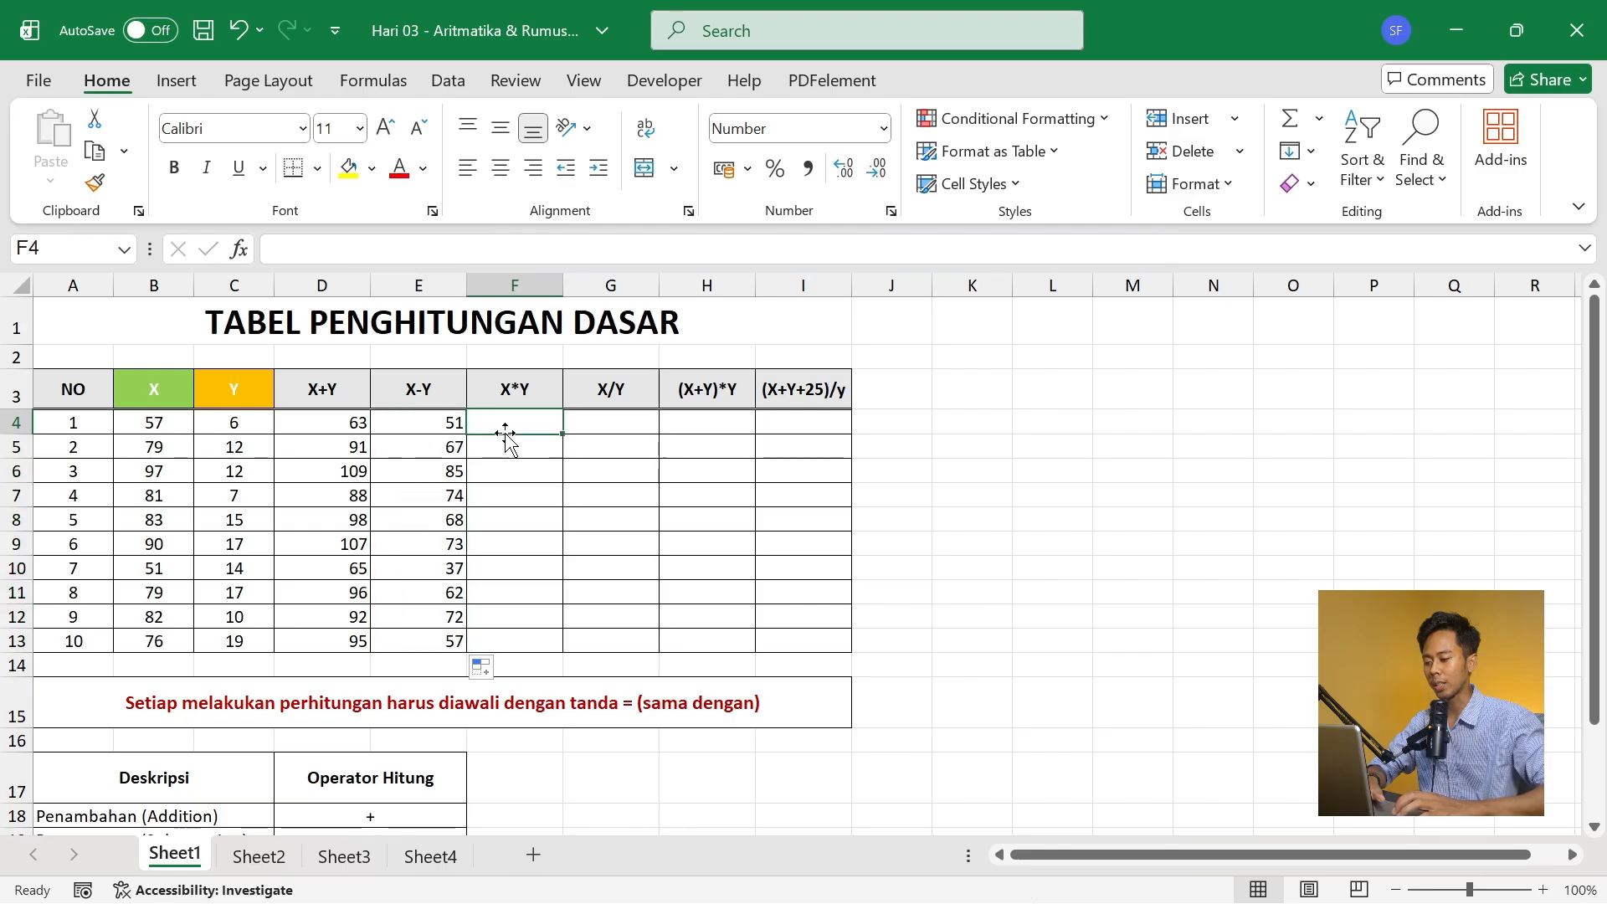
type("=")
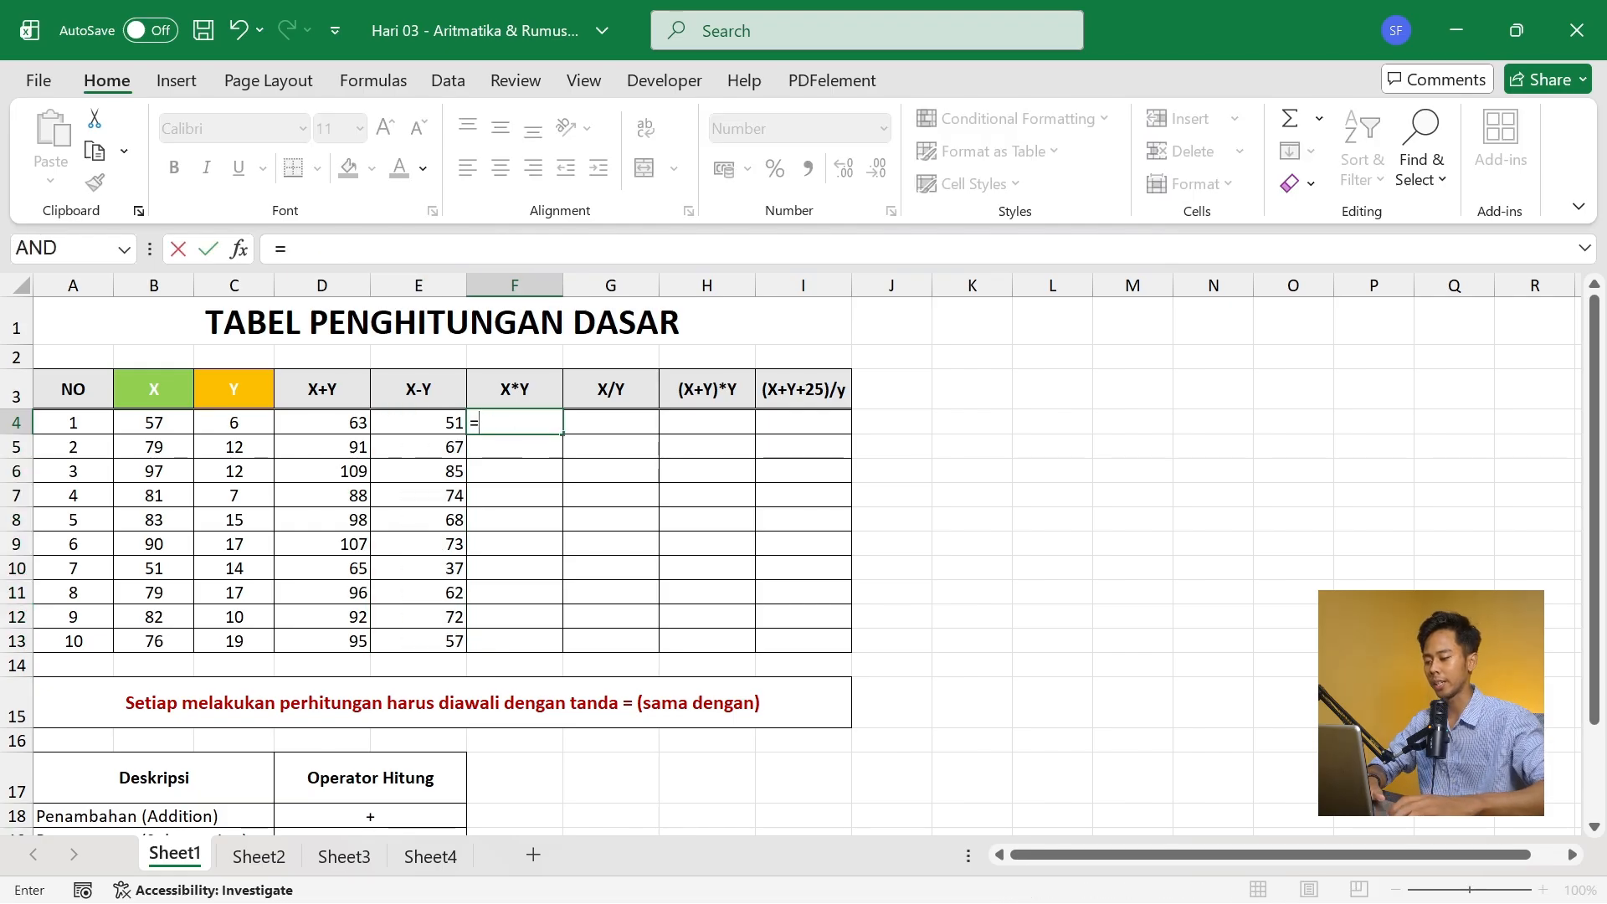
key("Left")
key("Left")
key("Left")
key("Left")
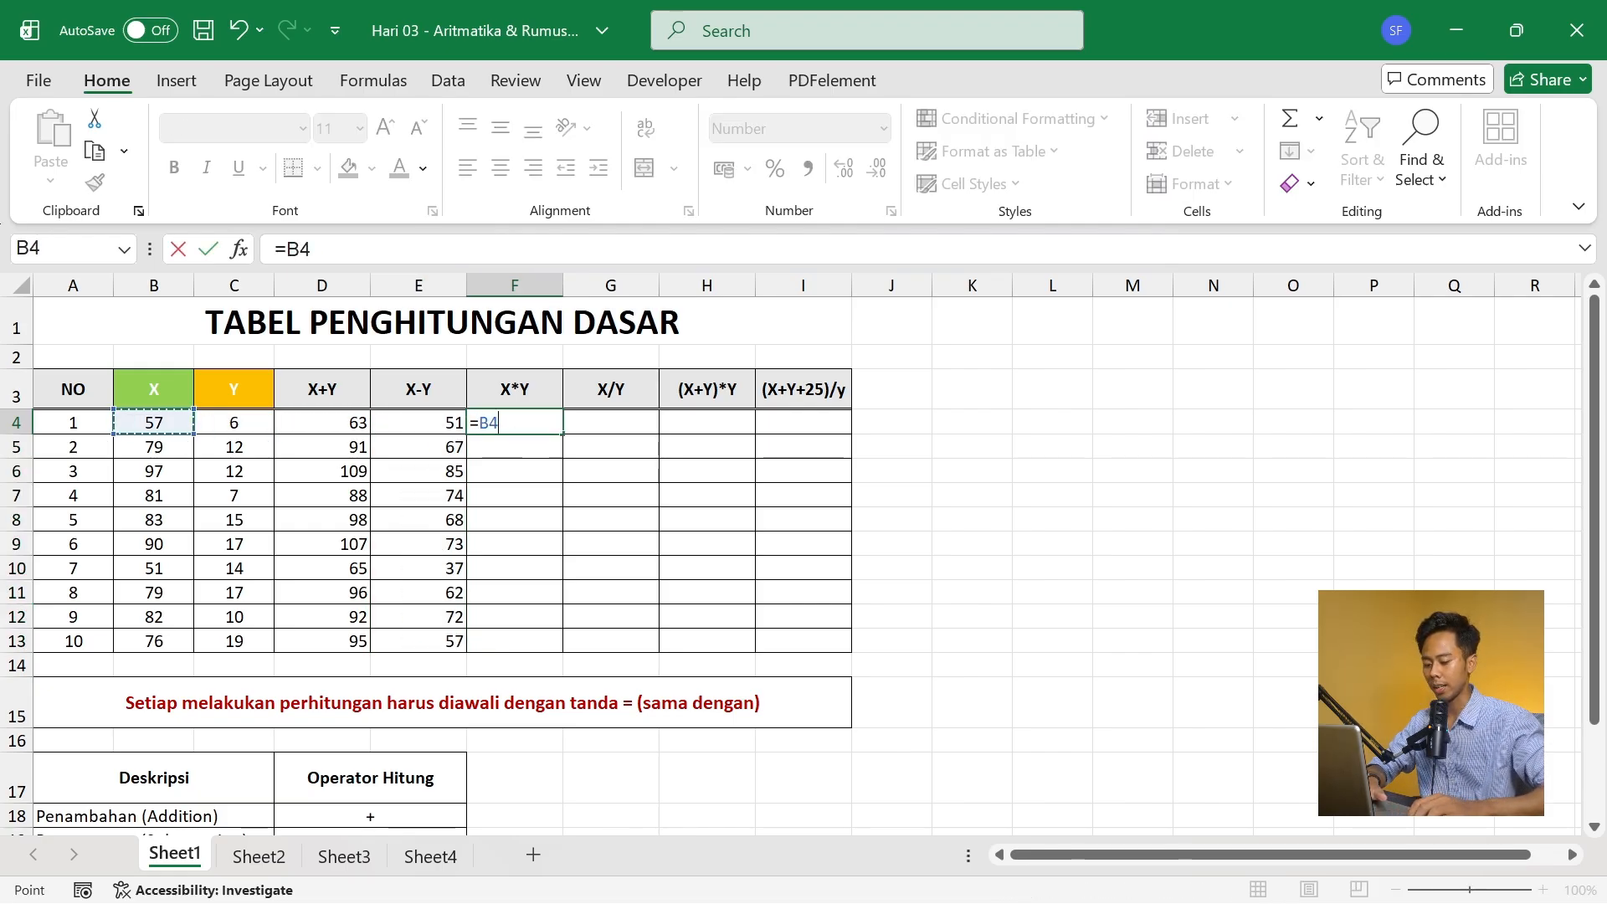
type("*")
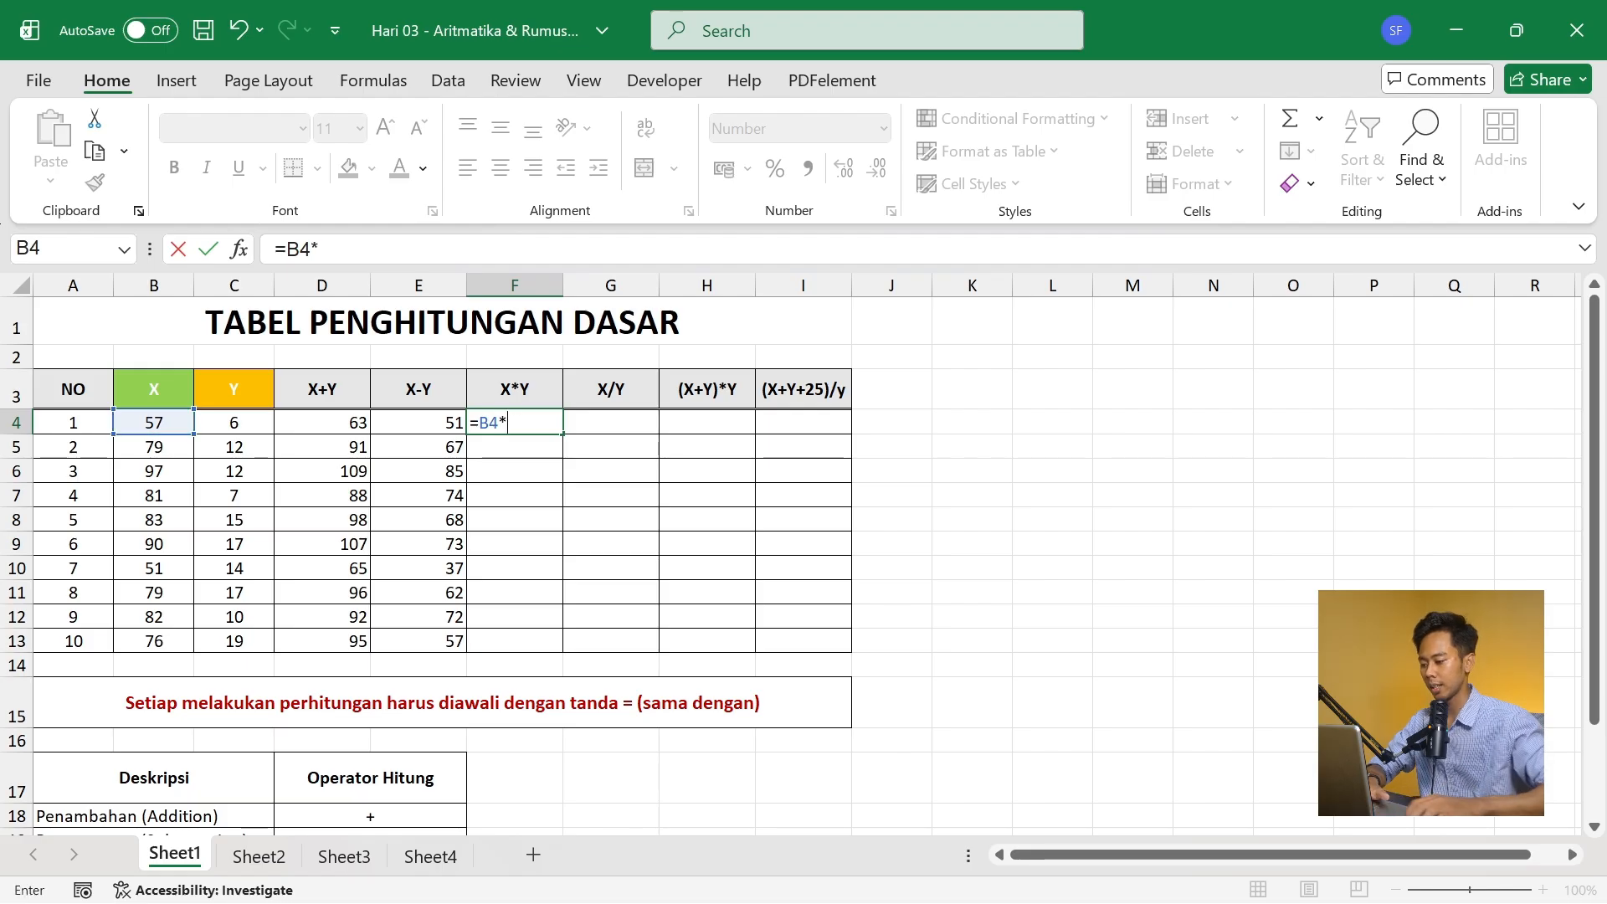
key("Left")
key("Left")
key("Left")
key("Return")
left_click(506, 431)
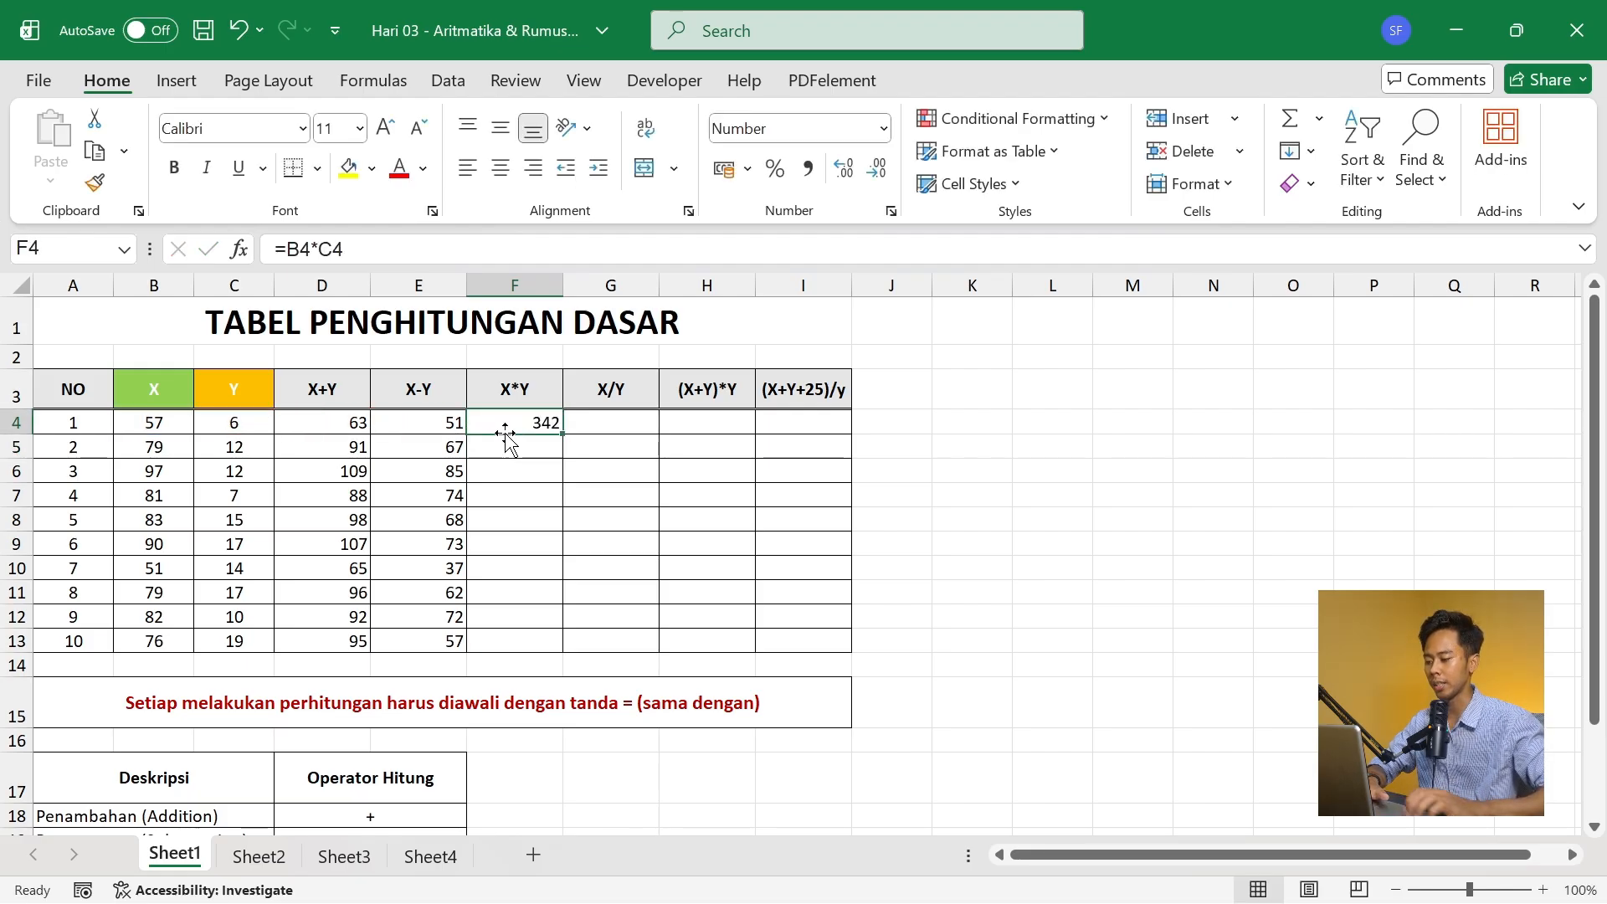
- Fill the X*Y formula from F4 down the column through F13
double_click(562, 433)
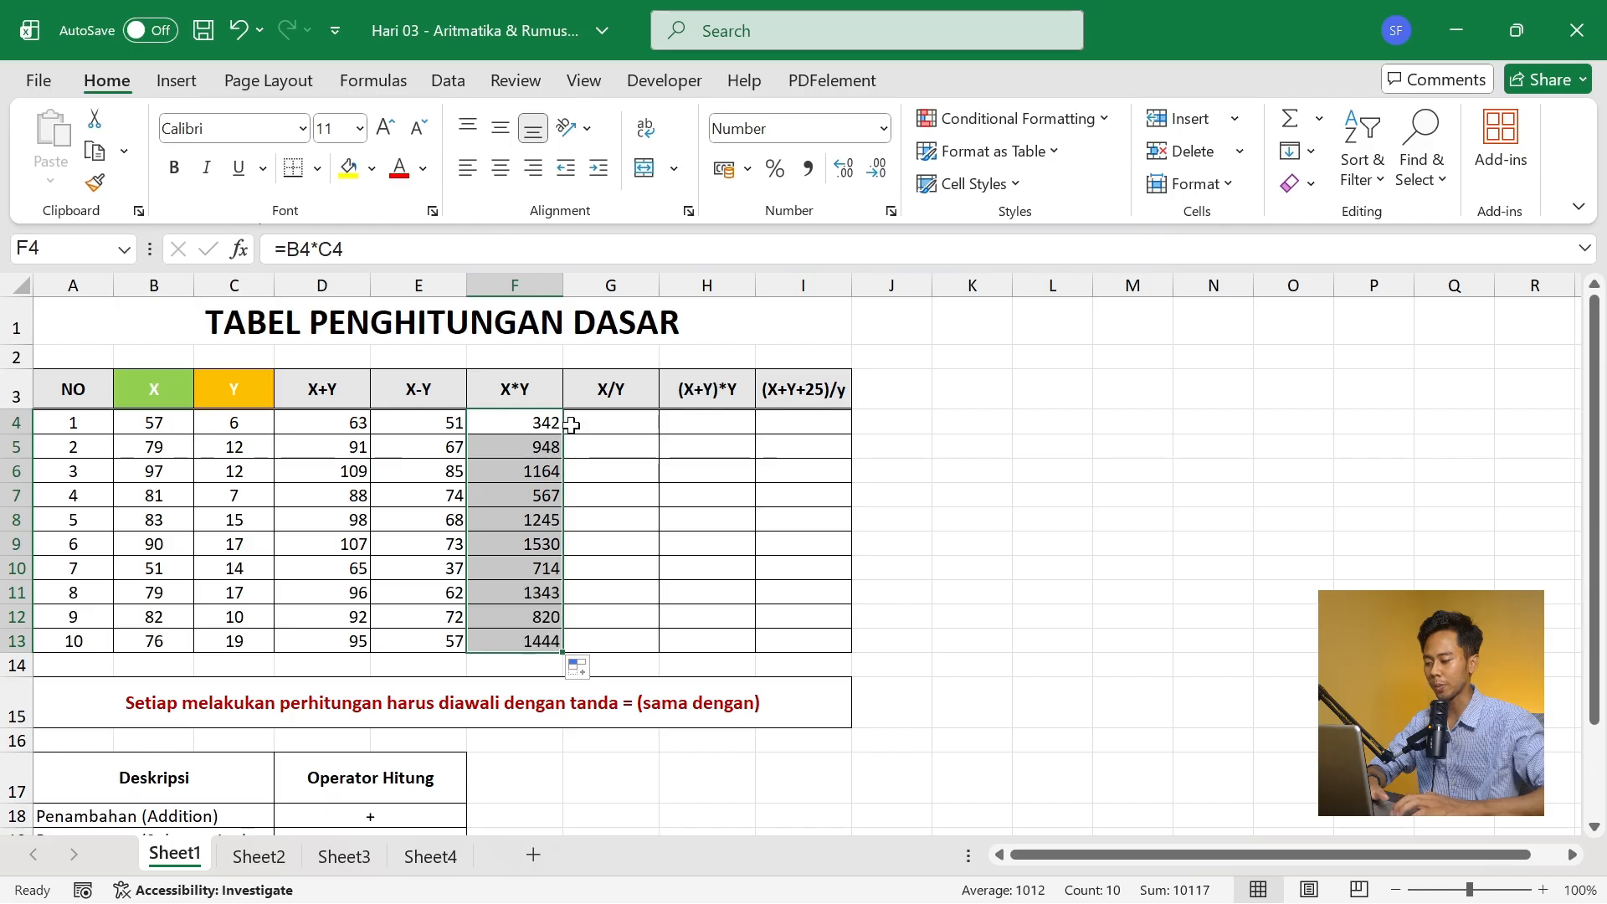
- Enter the X/Y formula =B4/C4 in G4 and fill it down through G13
left_click(606, 418)
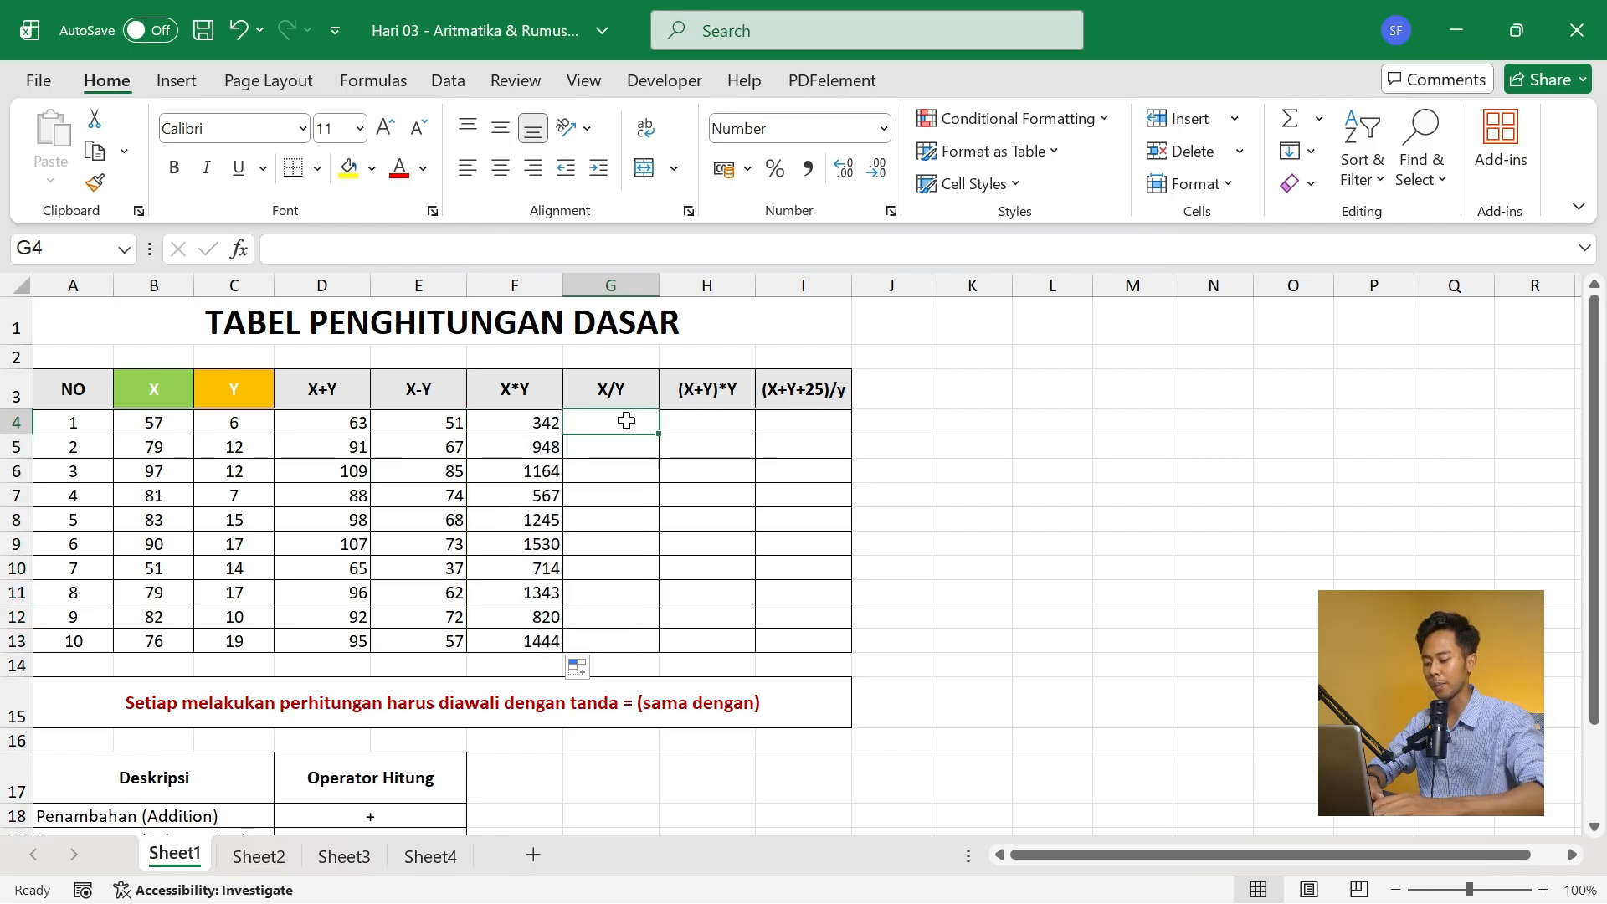
type("=")
key("Left")
key("Left")
key("Left")
key("Left")
key("Left")
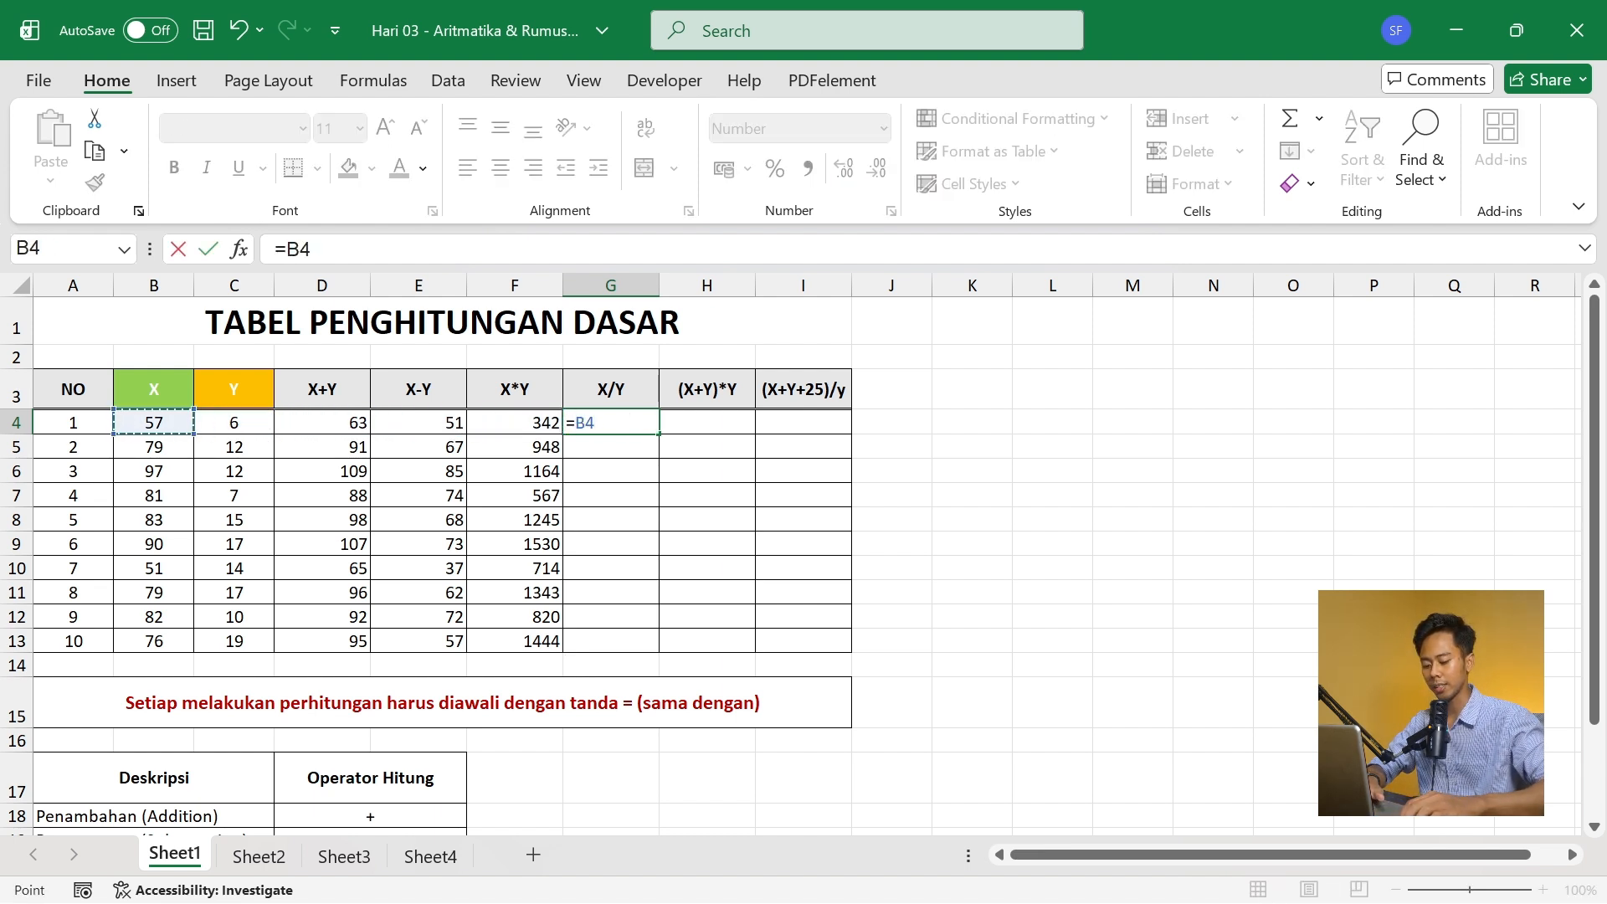
type("/")
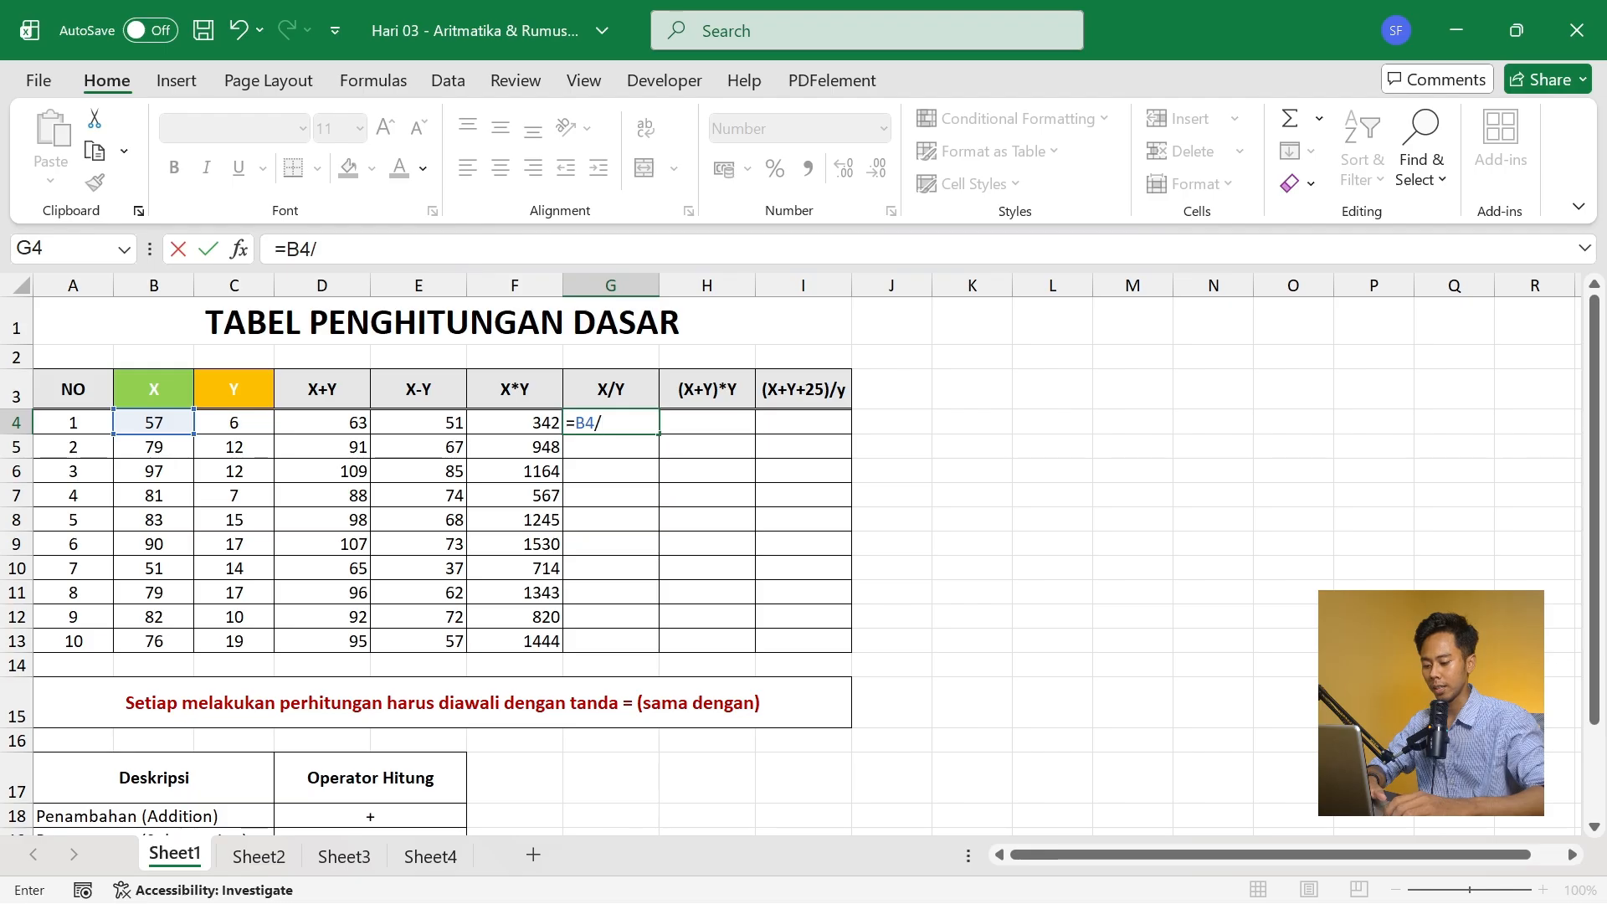
key("Left")
key("Left")
key("Left")
key("Left")
key("Left")
key("Right")
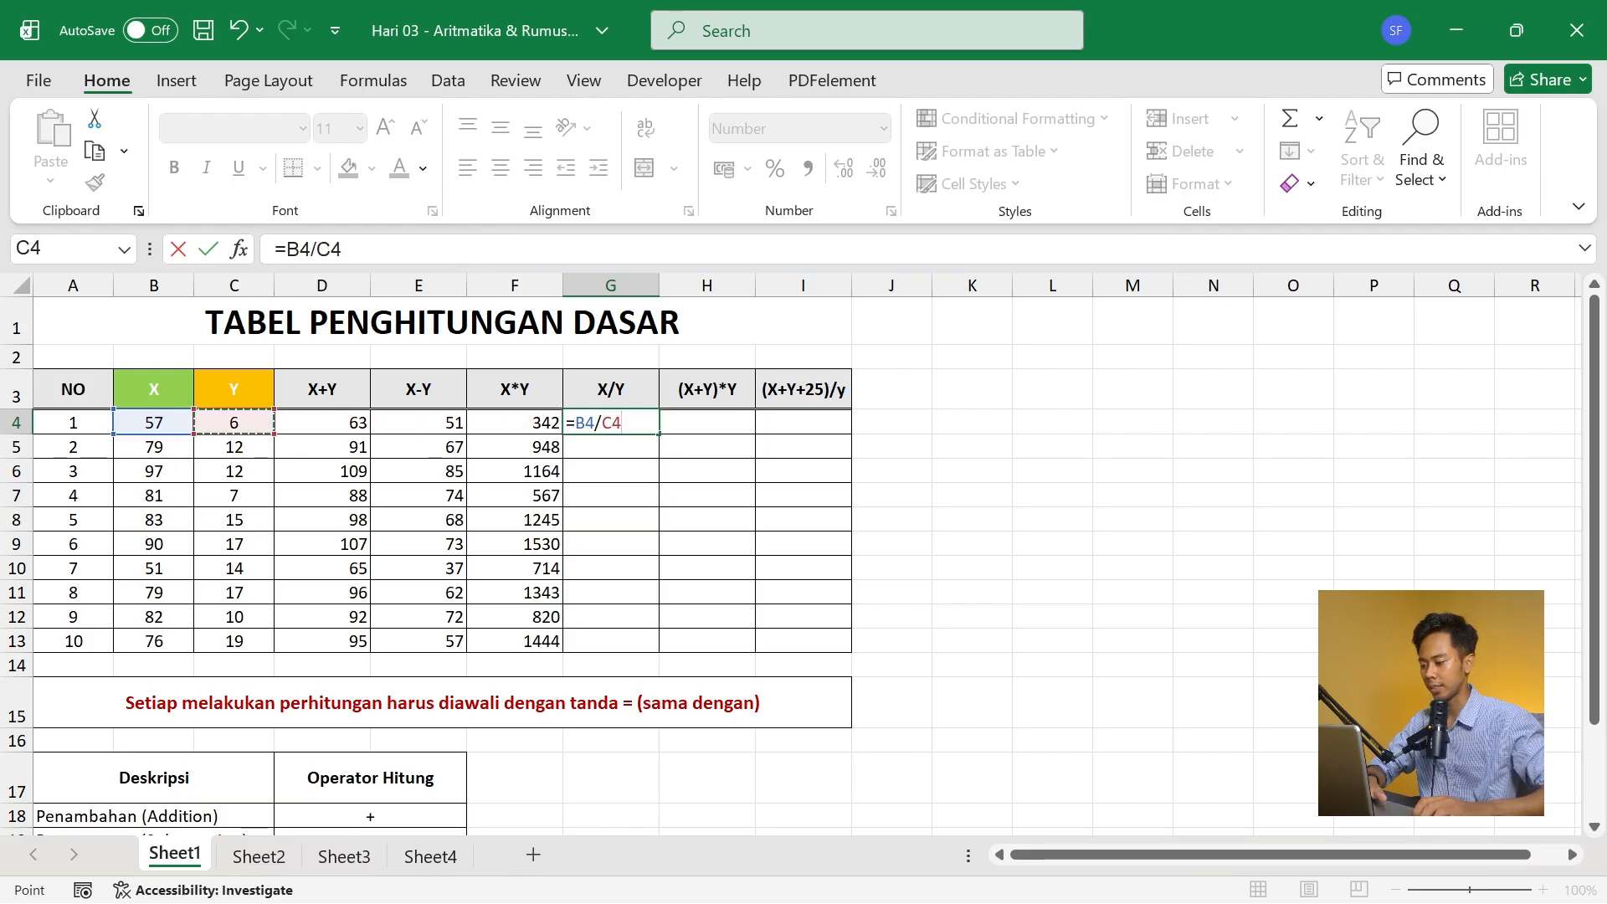
key("Return")
left_click(627, 421)
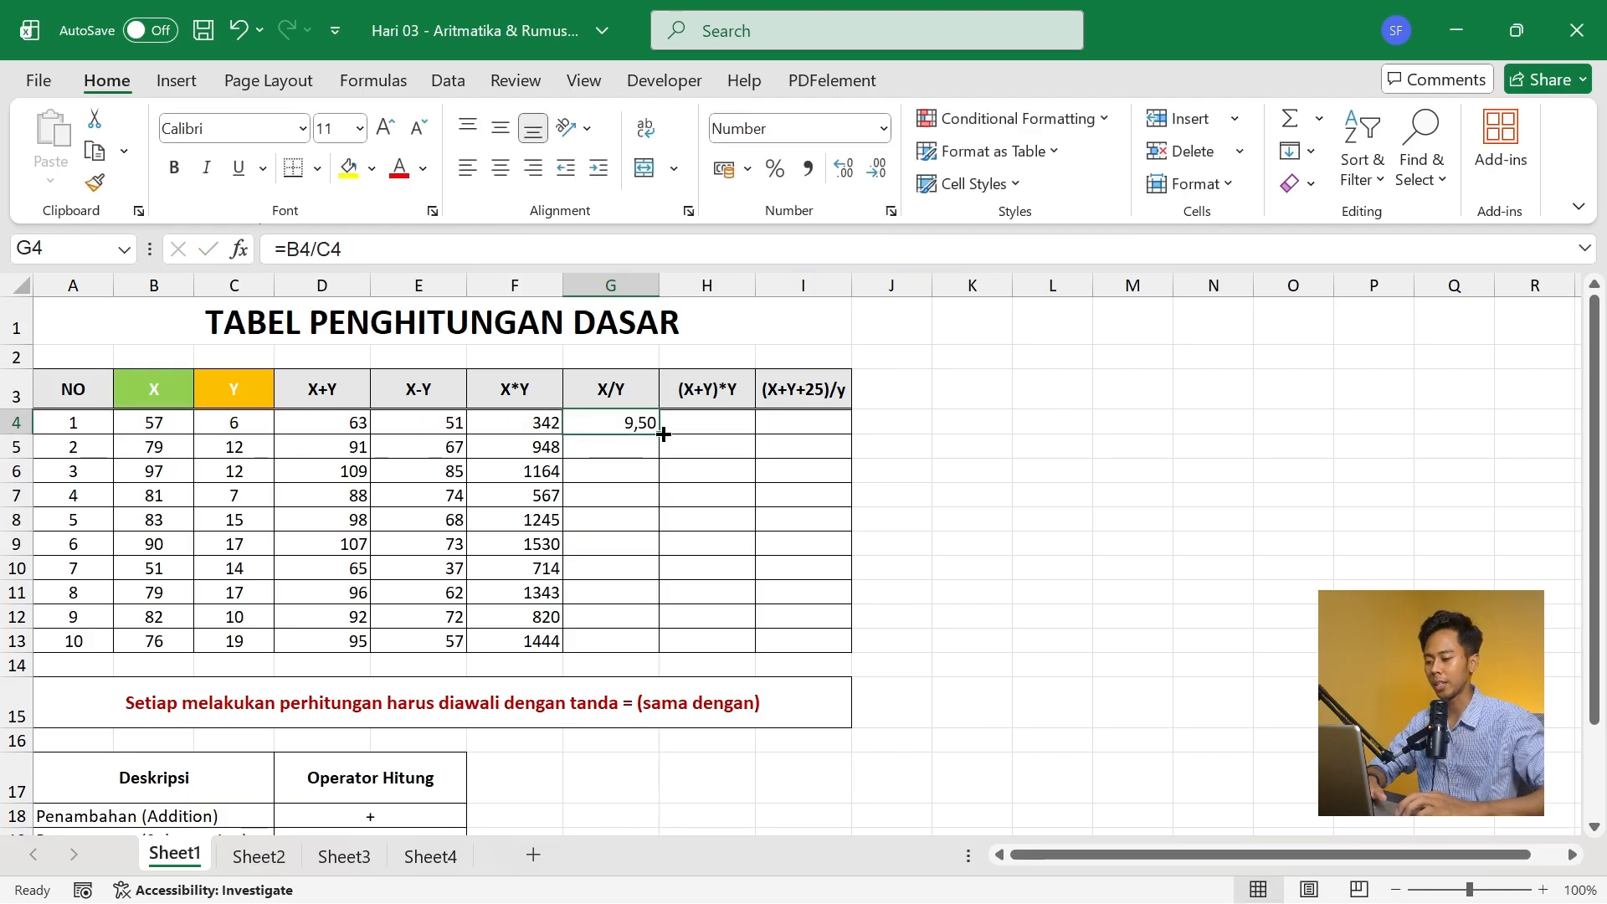
double_click(664, 435)
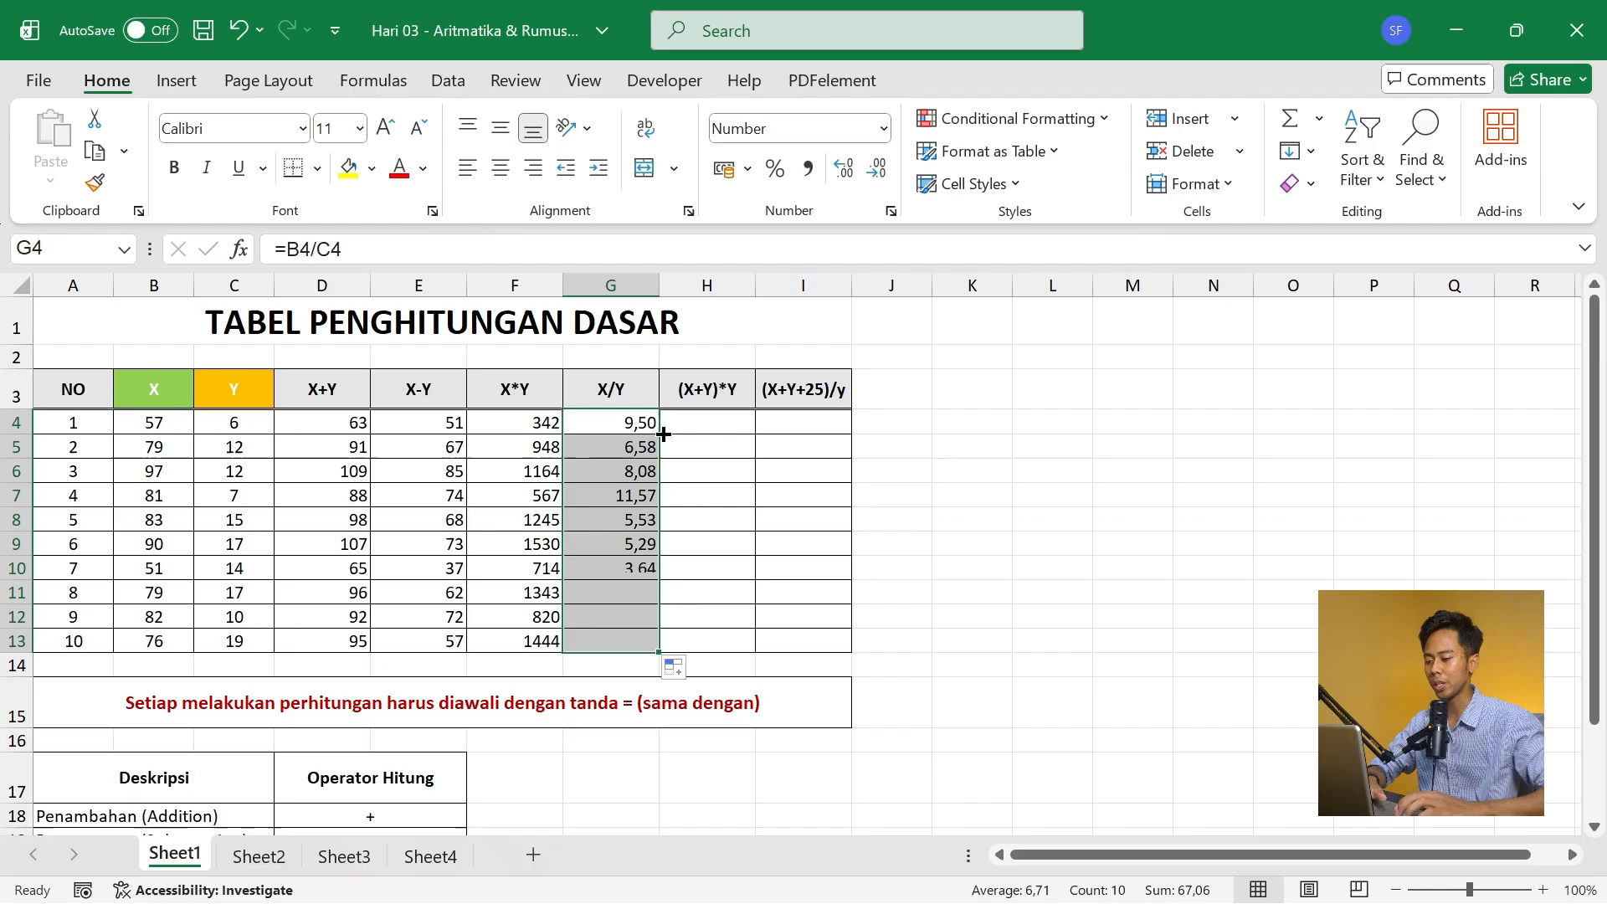
- Enter the (X+Y)*Y formula =(B4+C4)*C4 in H4 and fill it down through H13
left_click(718, 428)
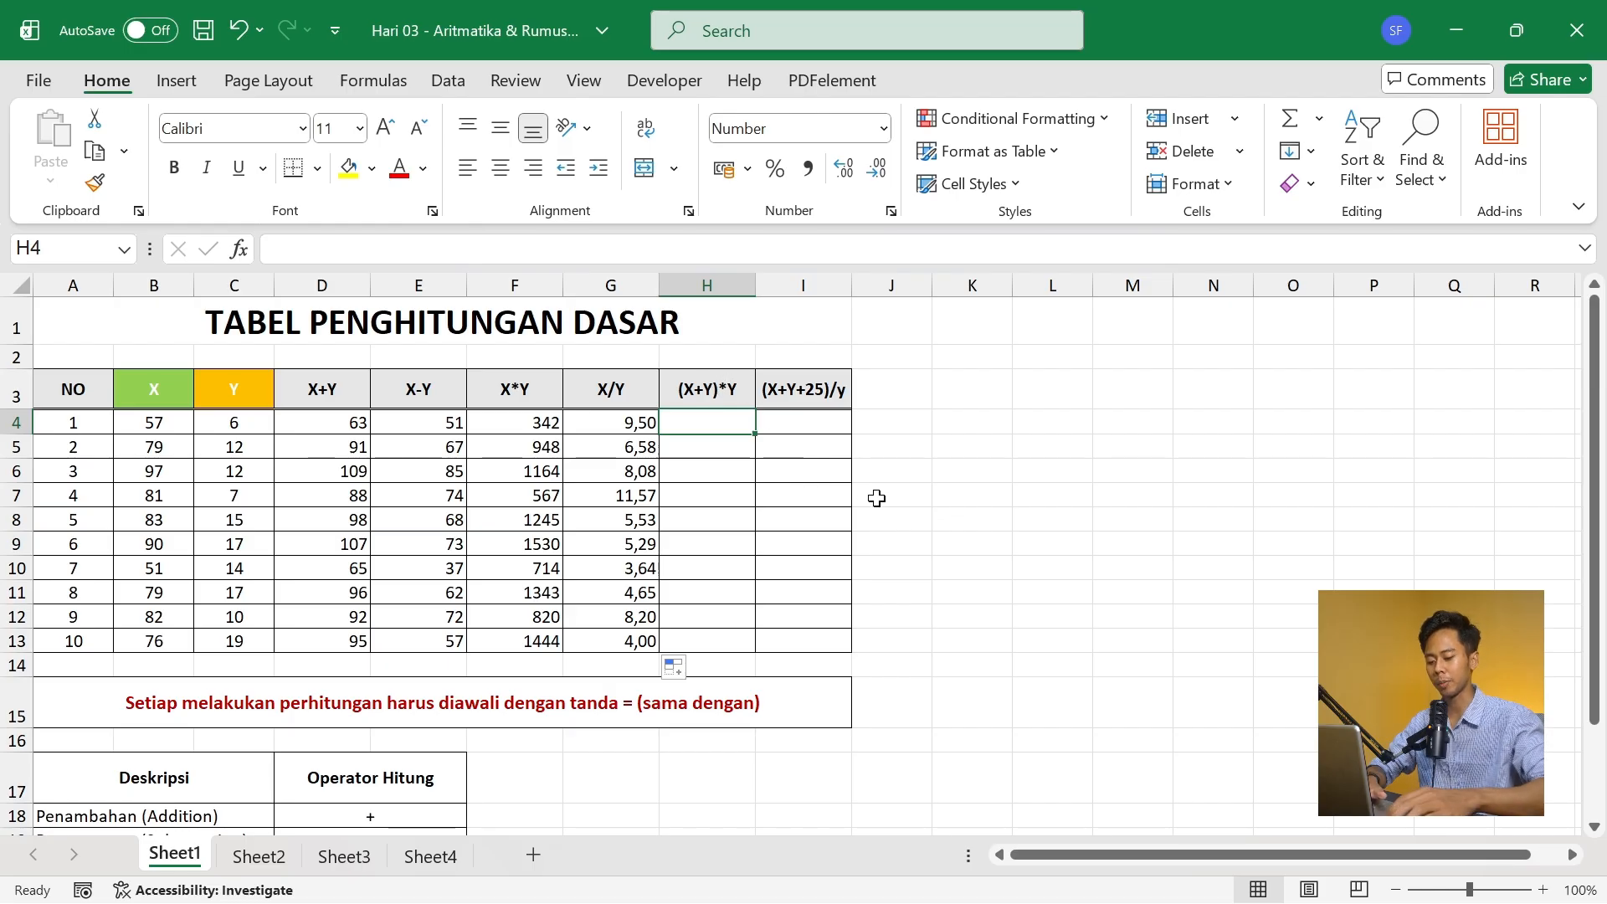
type("=(")
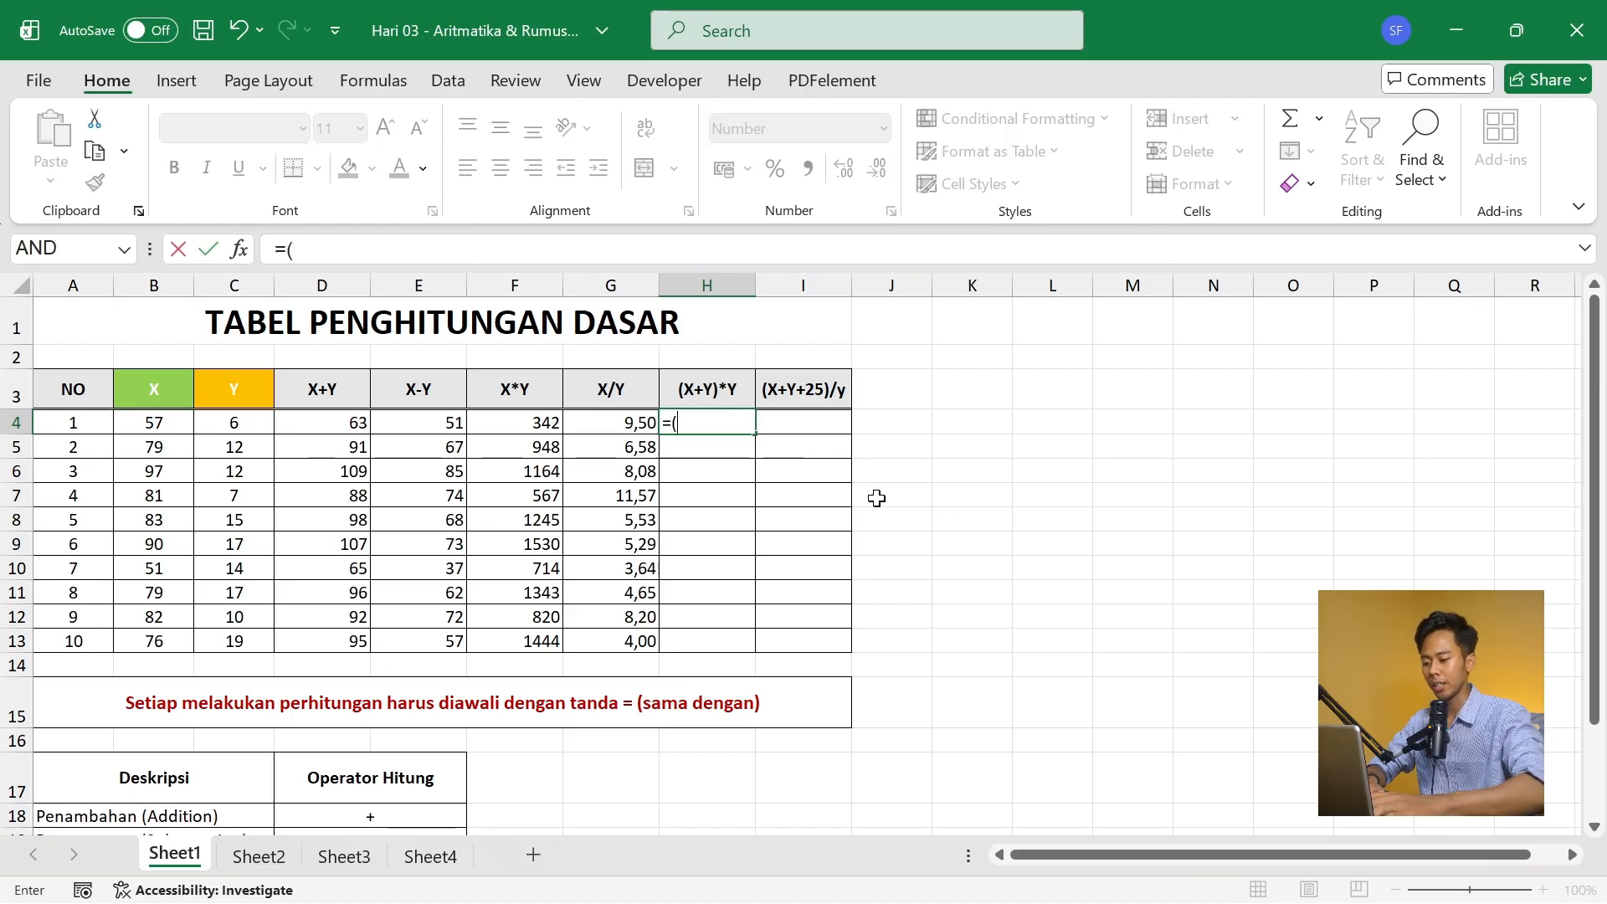
key("Left")
key("Left")
key("Left")
key("Left")
key("Left")
key("Left")
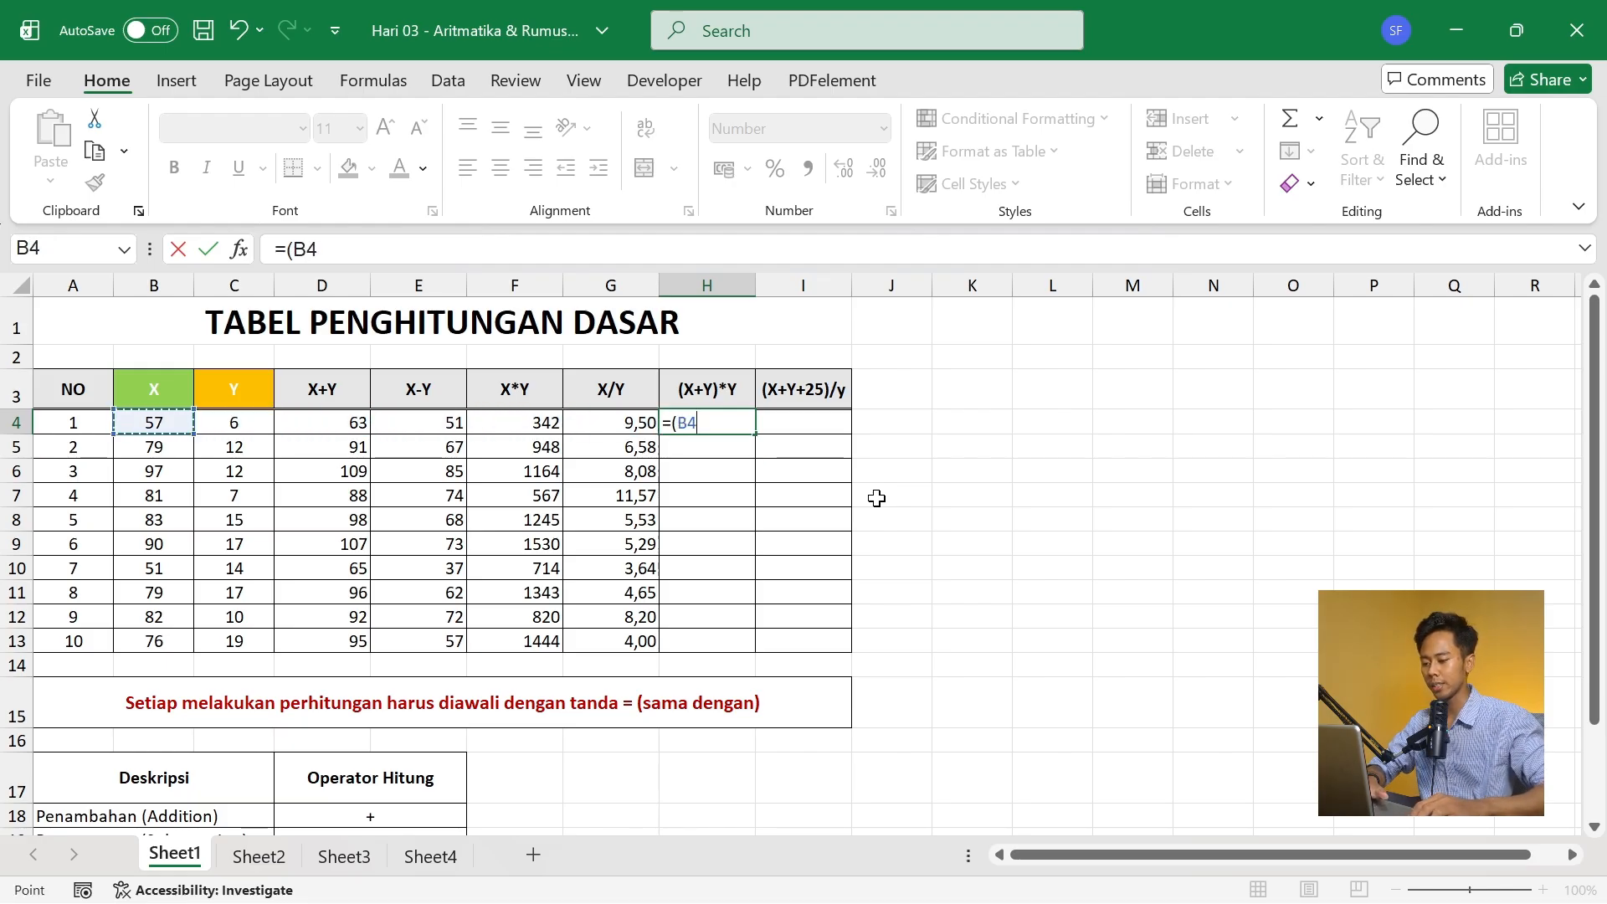
type("+")
key("Left")
key("Left")
key("Left")
key("Left")
key("Left")
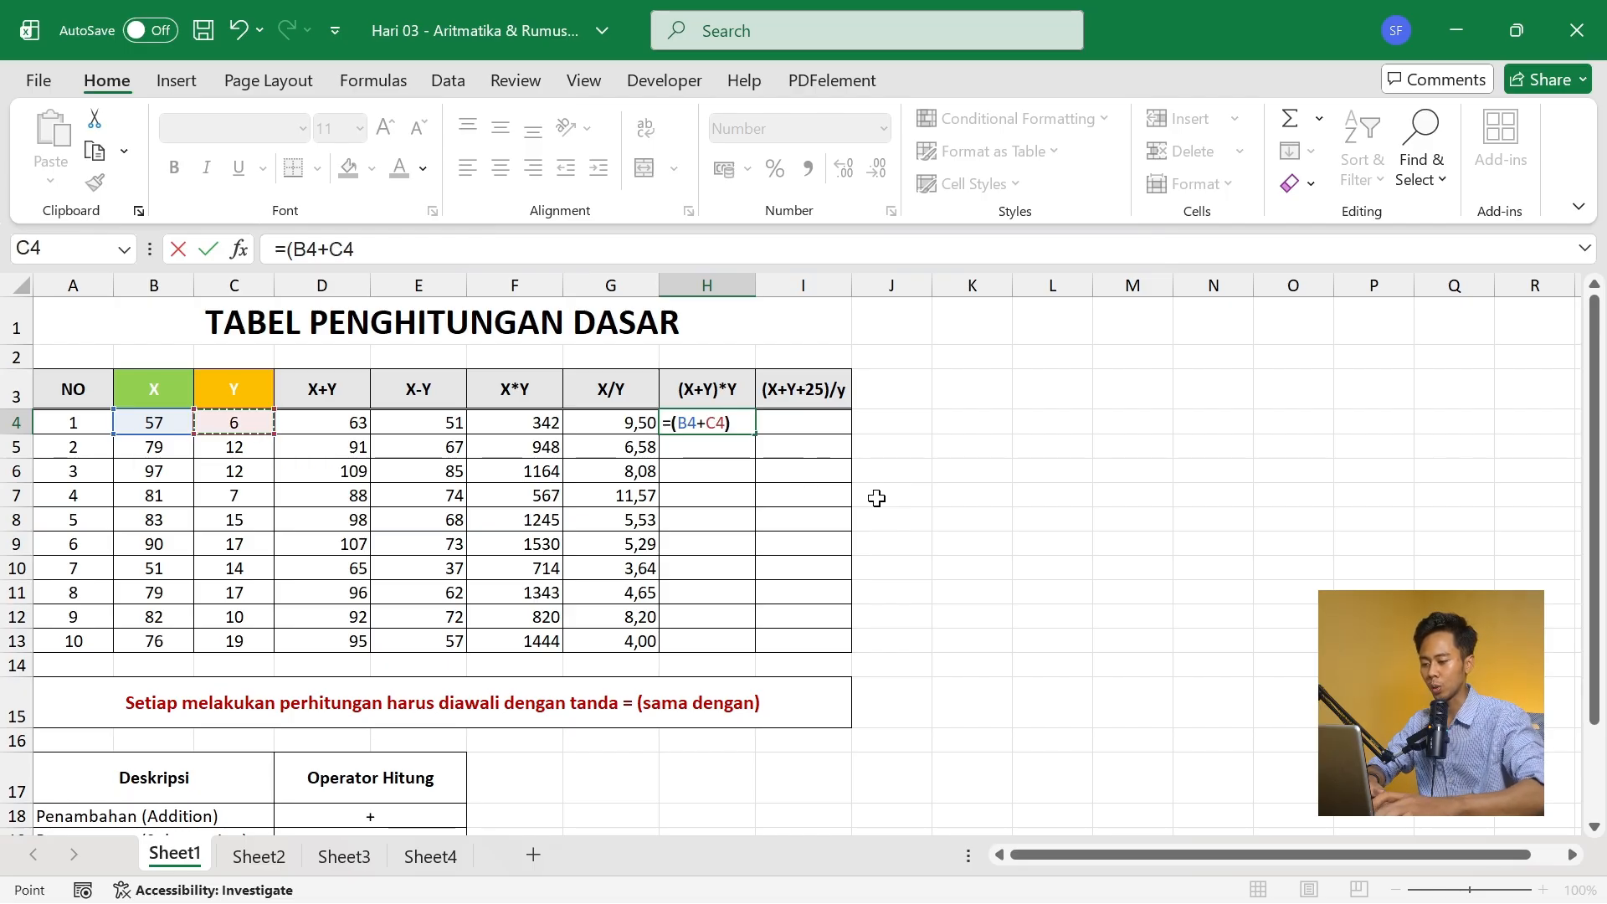
type(")")
key("Left")
key("Left")
key("Left")
key("Left")
key("Left")
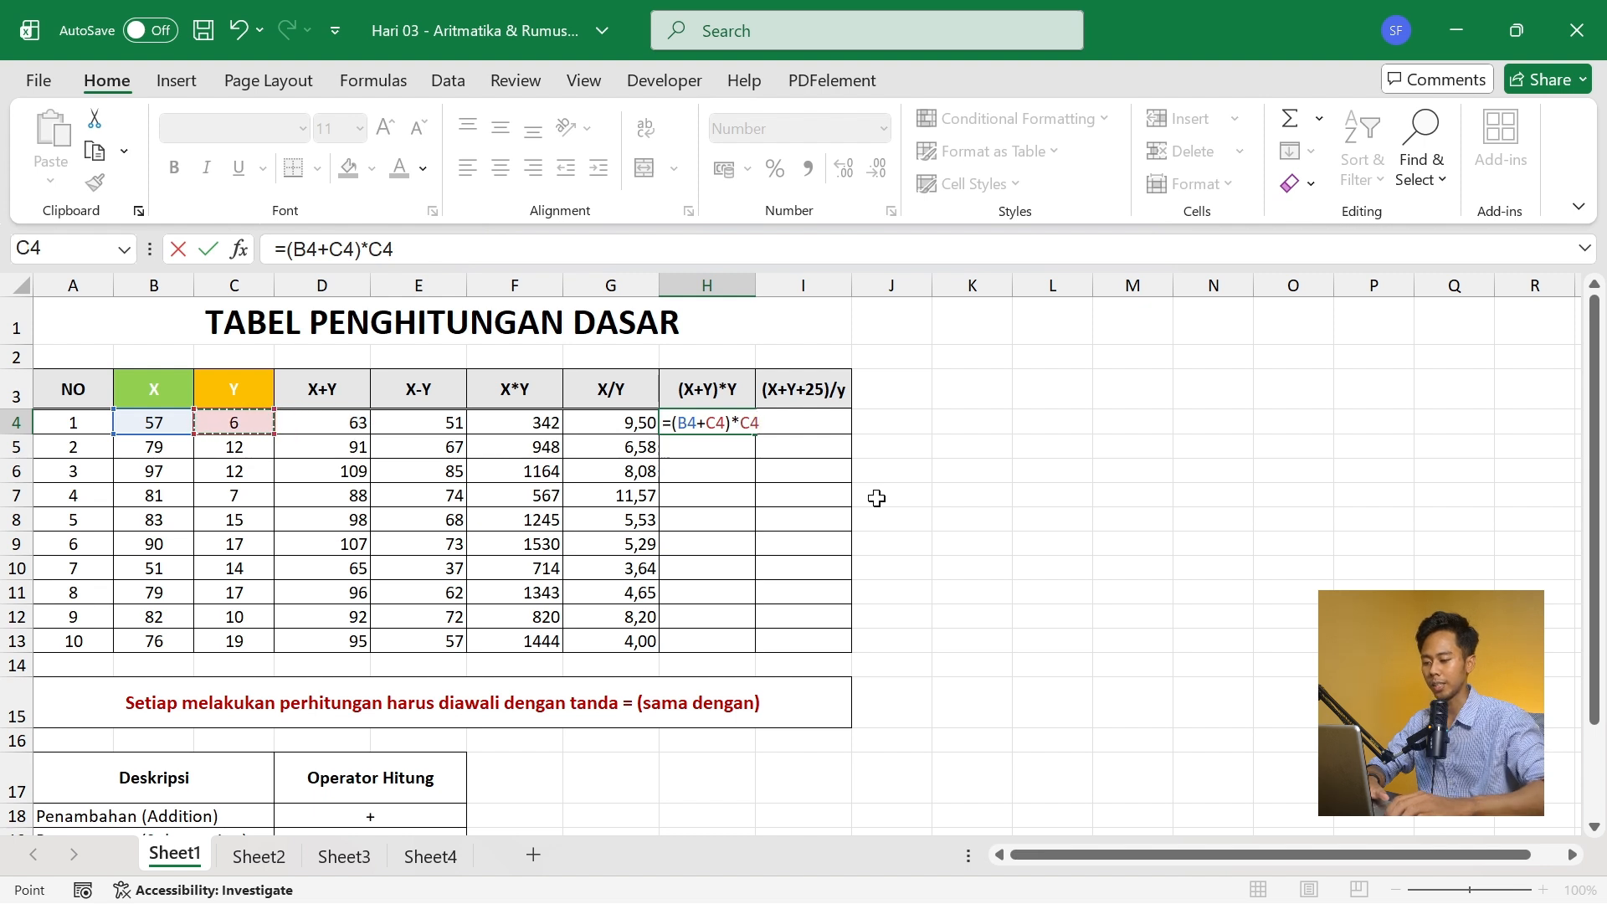
key("Return")
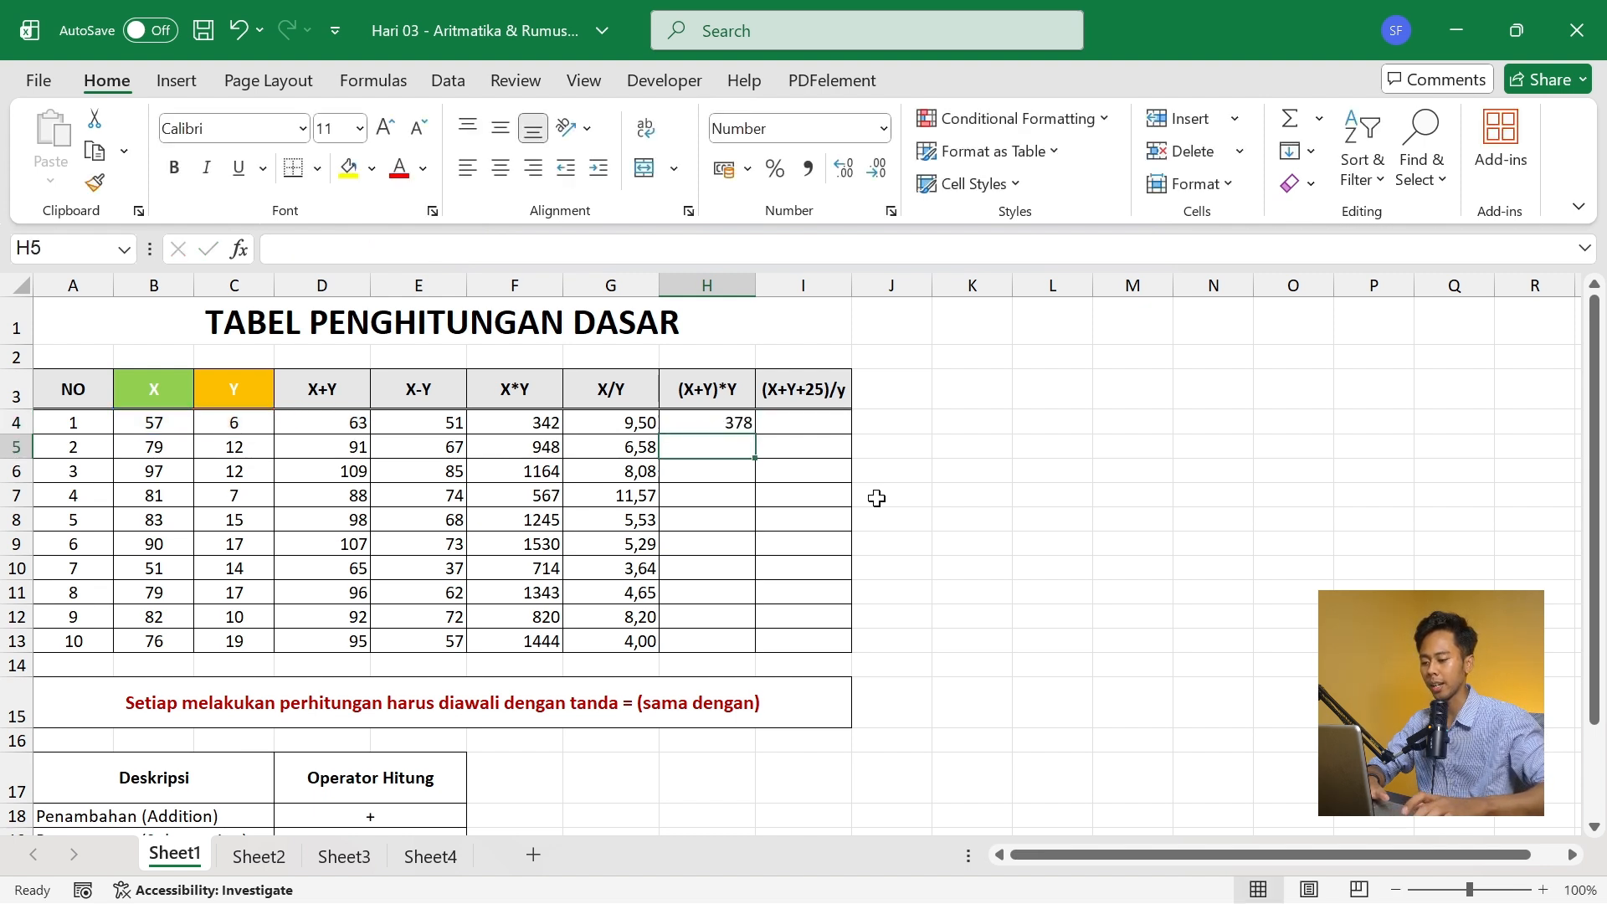
key("Up")
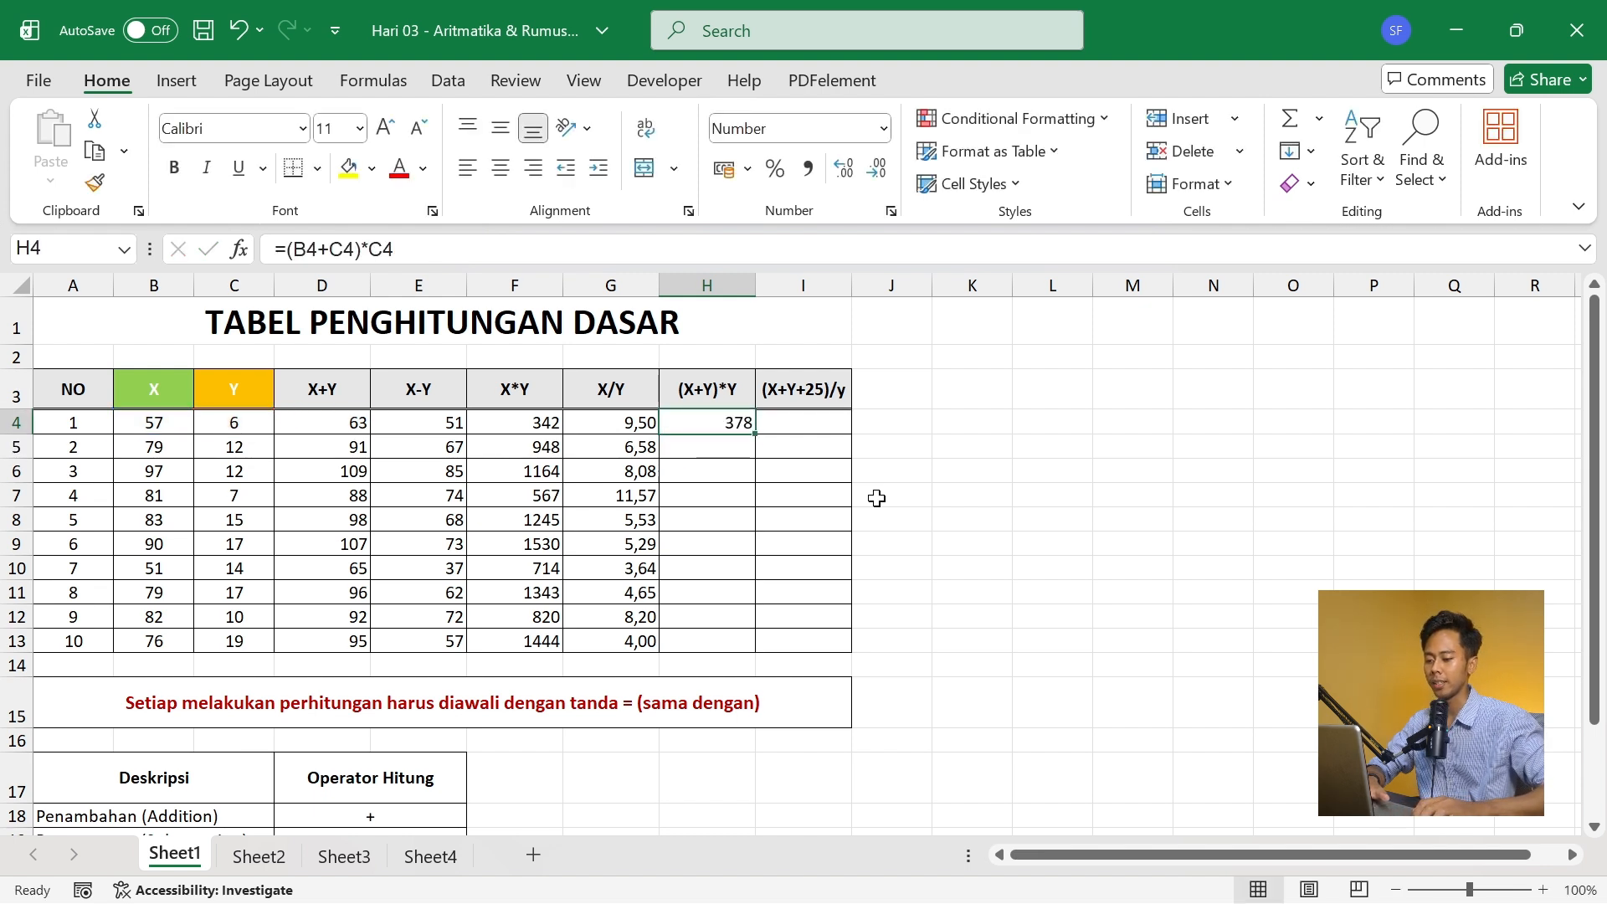
double_click(756, 435)
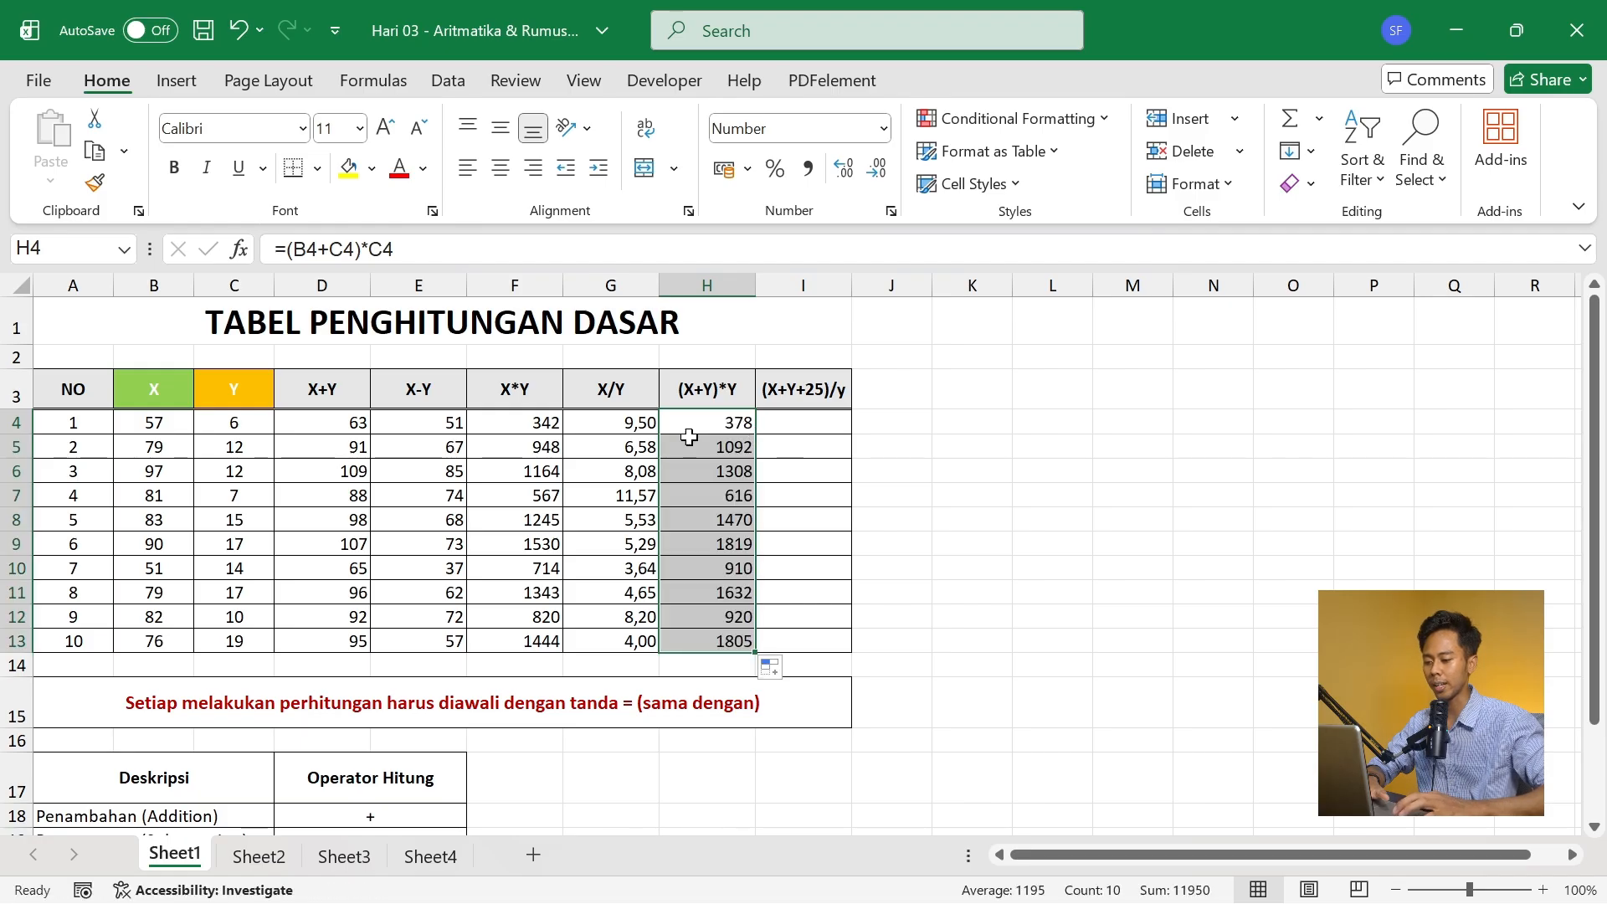
- Enter the (X+Y+25)/y formula =(B4+C4+25)/C4 in I4 and fill it down through I13
double_click(803, 422)
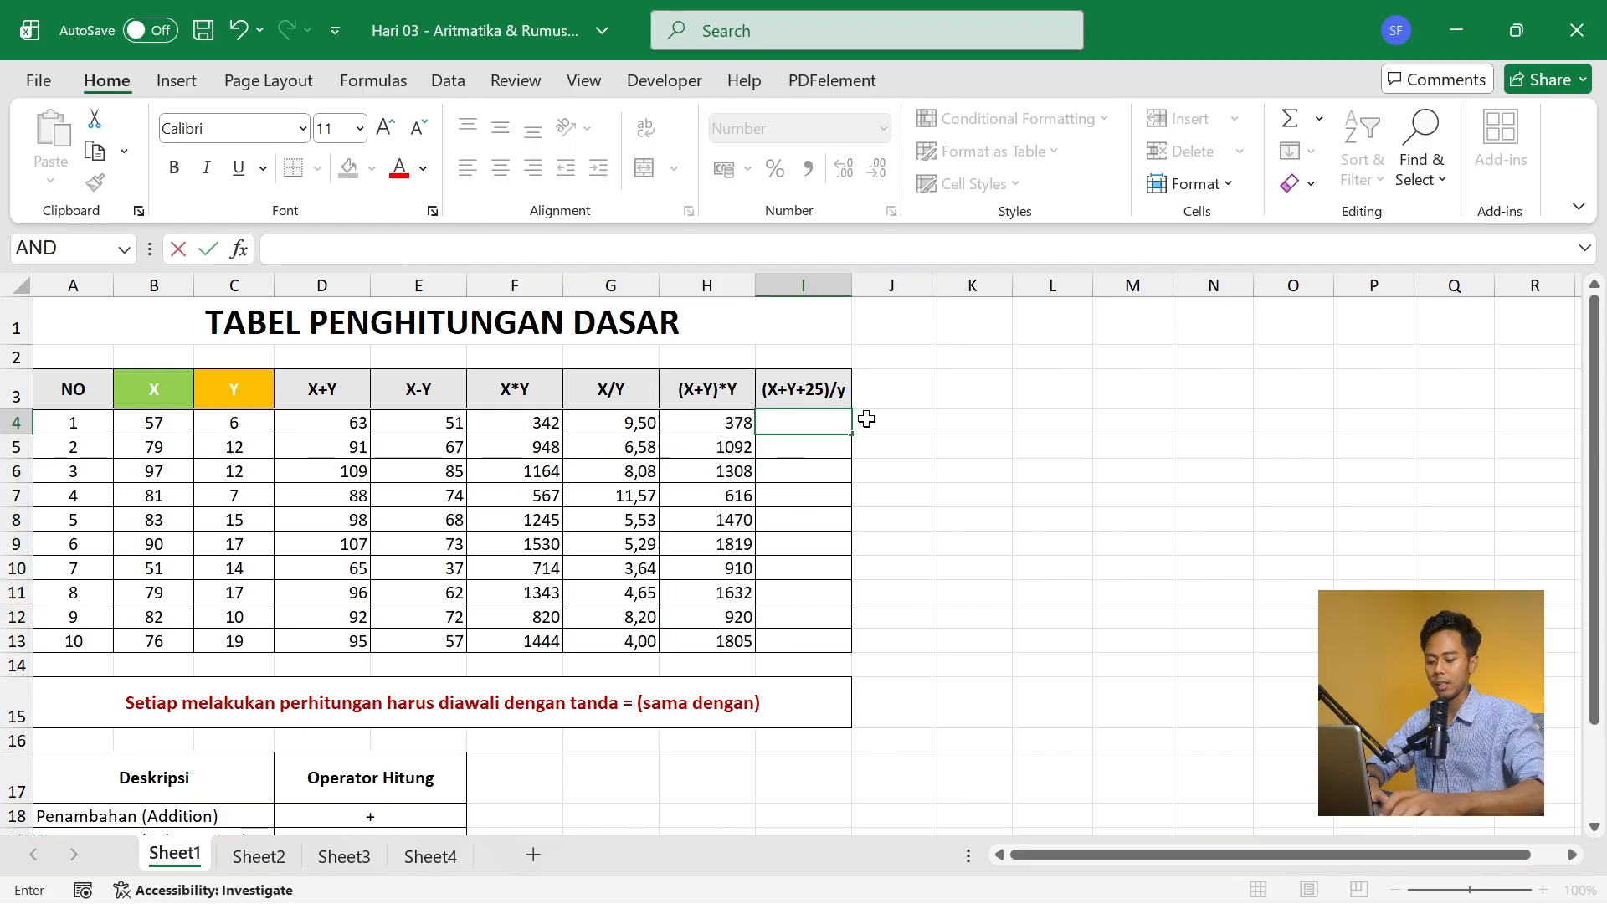
key("Escape")
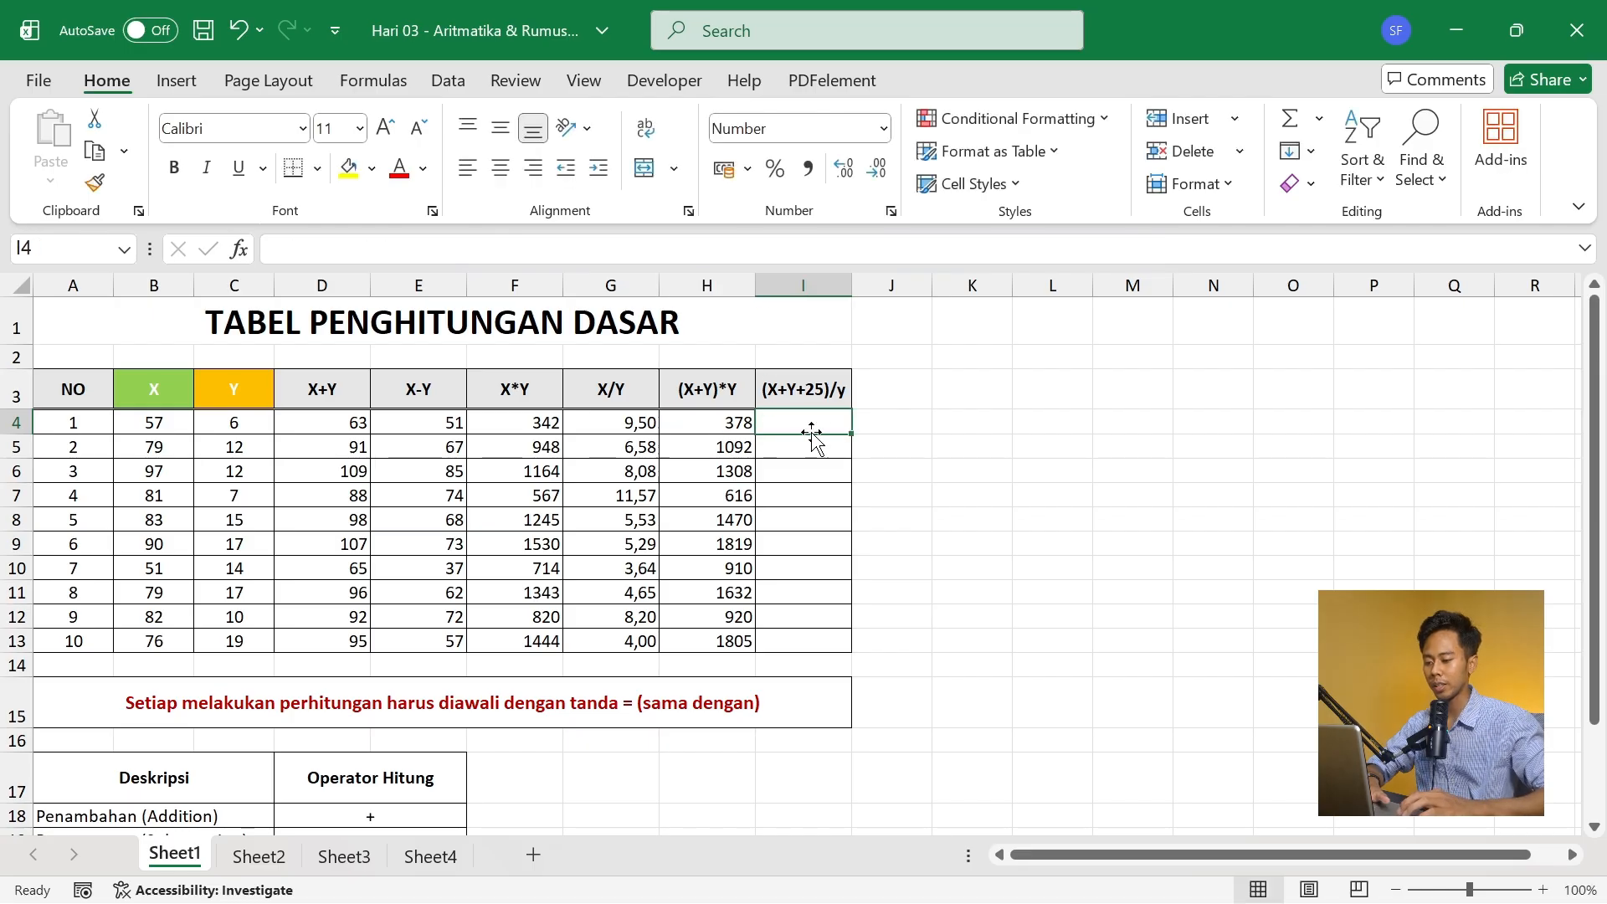
type("=(")
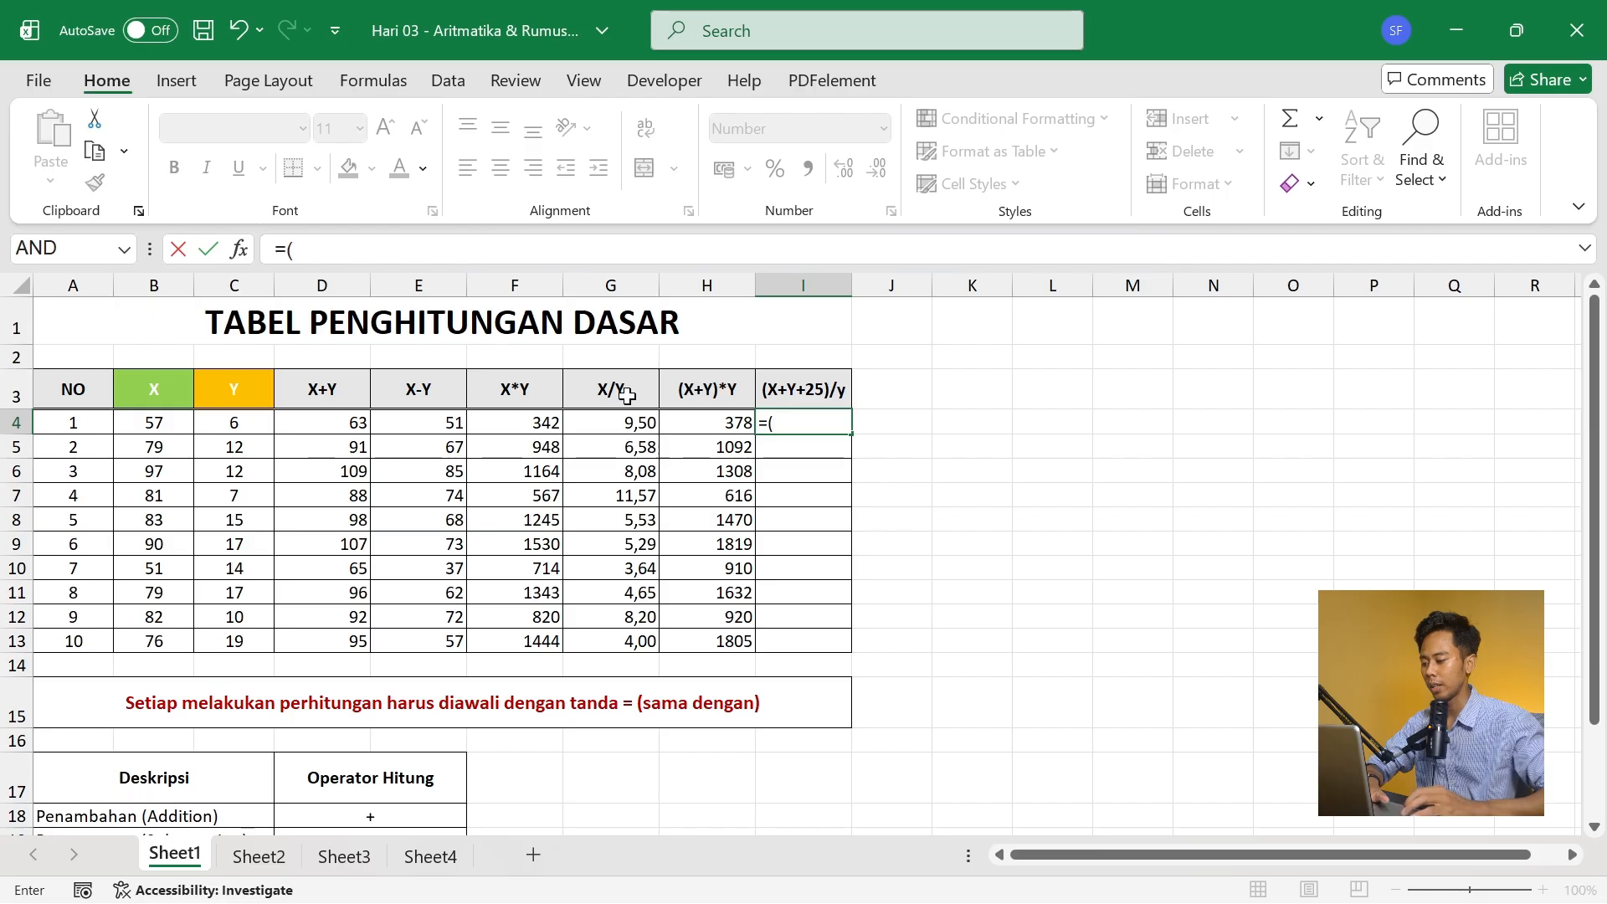
left_click(168, 424)
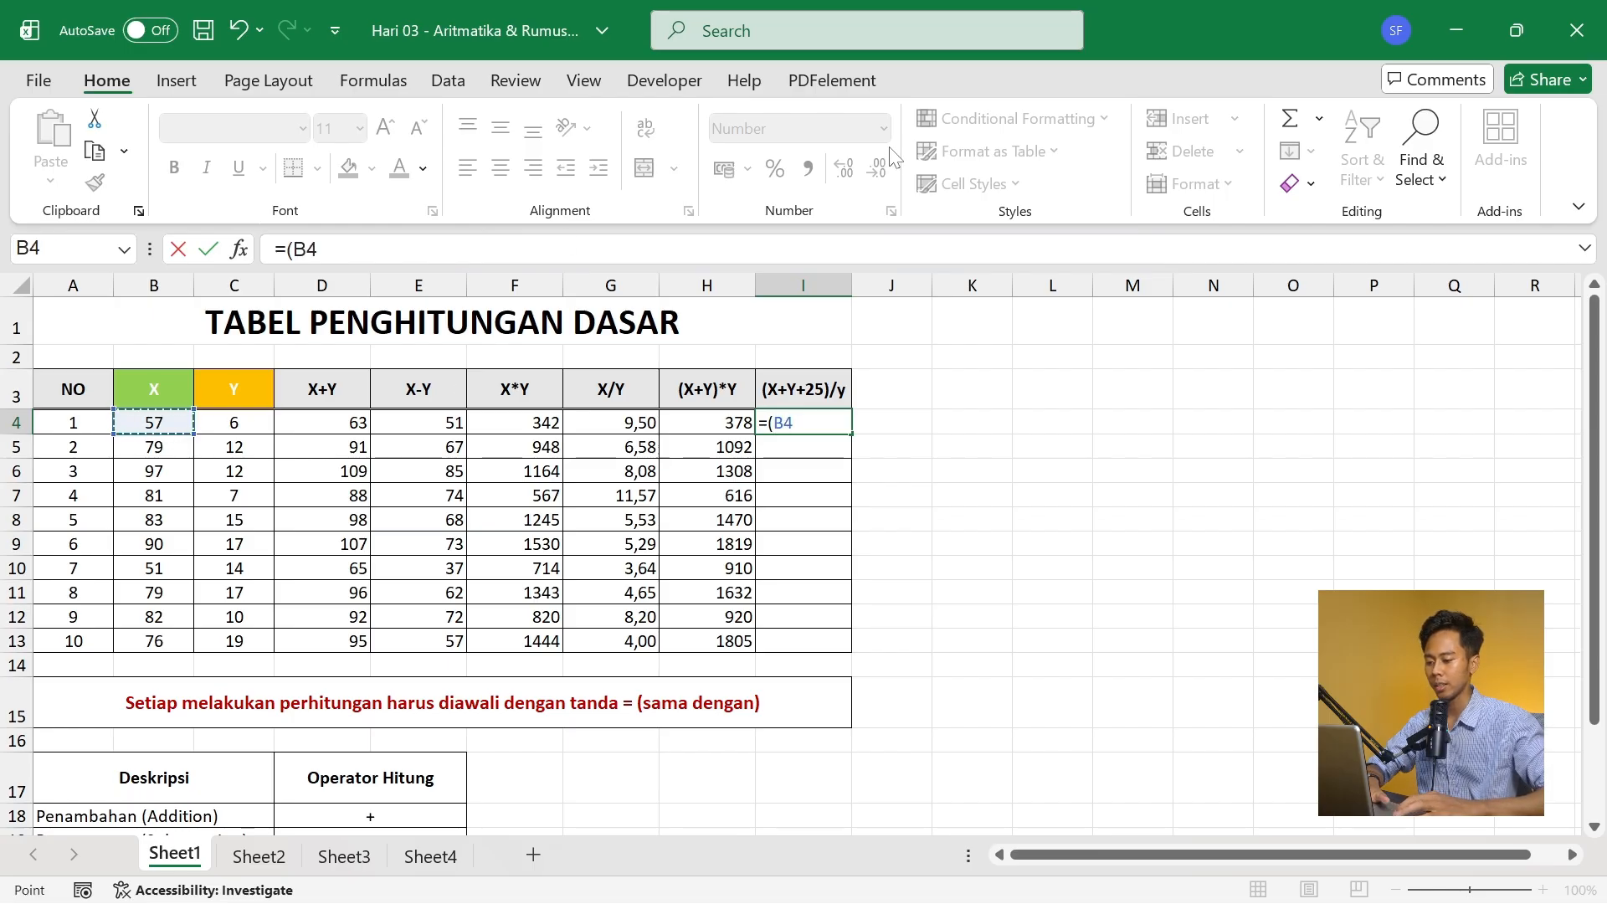
key("Left")
key("Left")
key("Left")
key("Left")
key("Left")
key("Left")
key("Left")
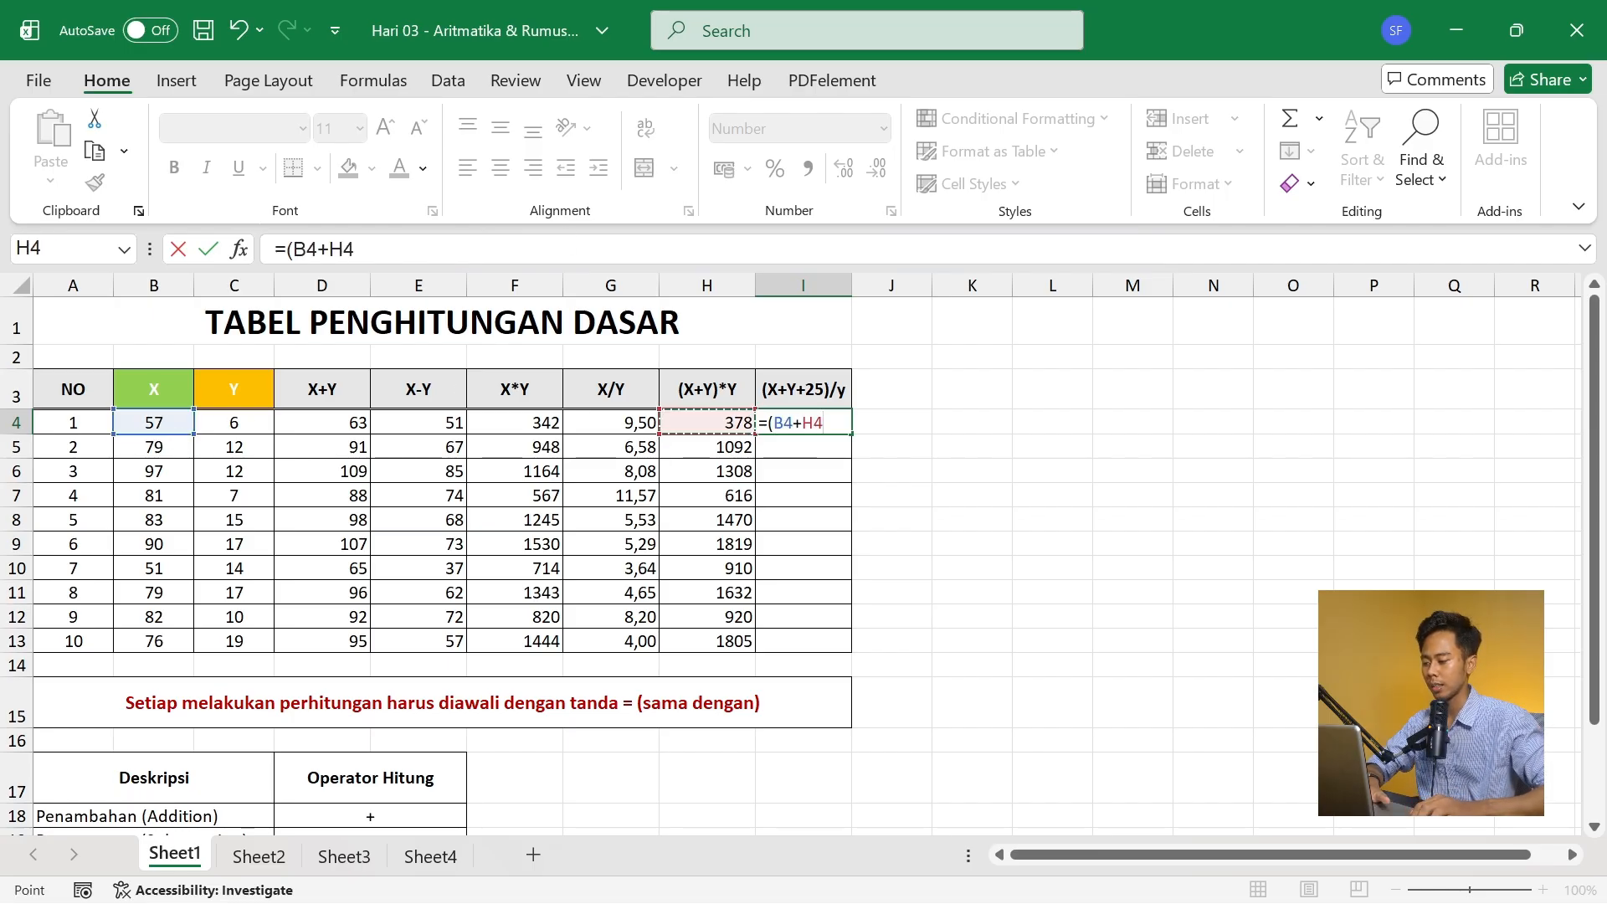
key("Right")
type("+")
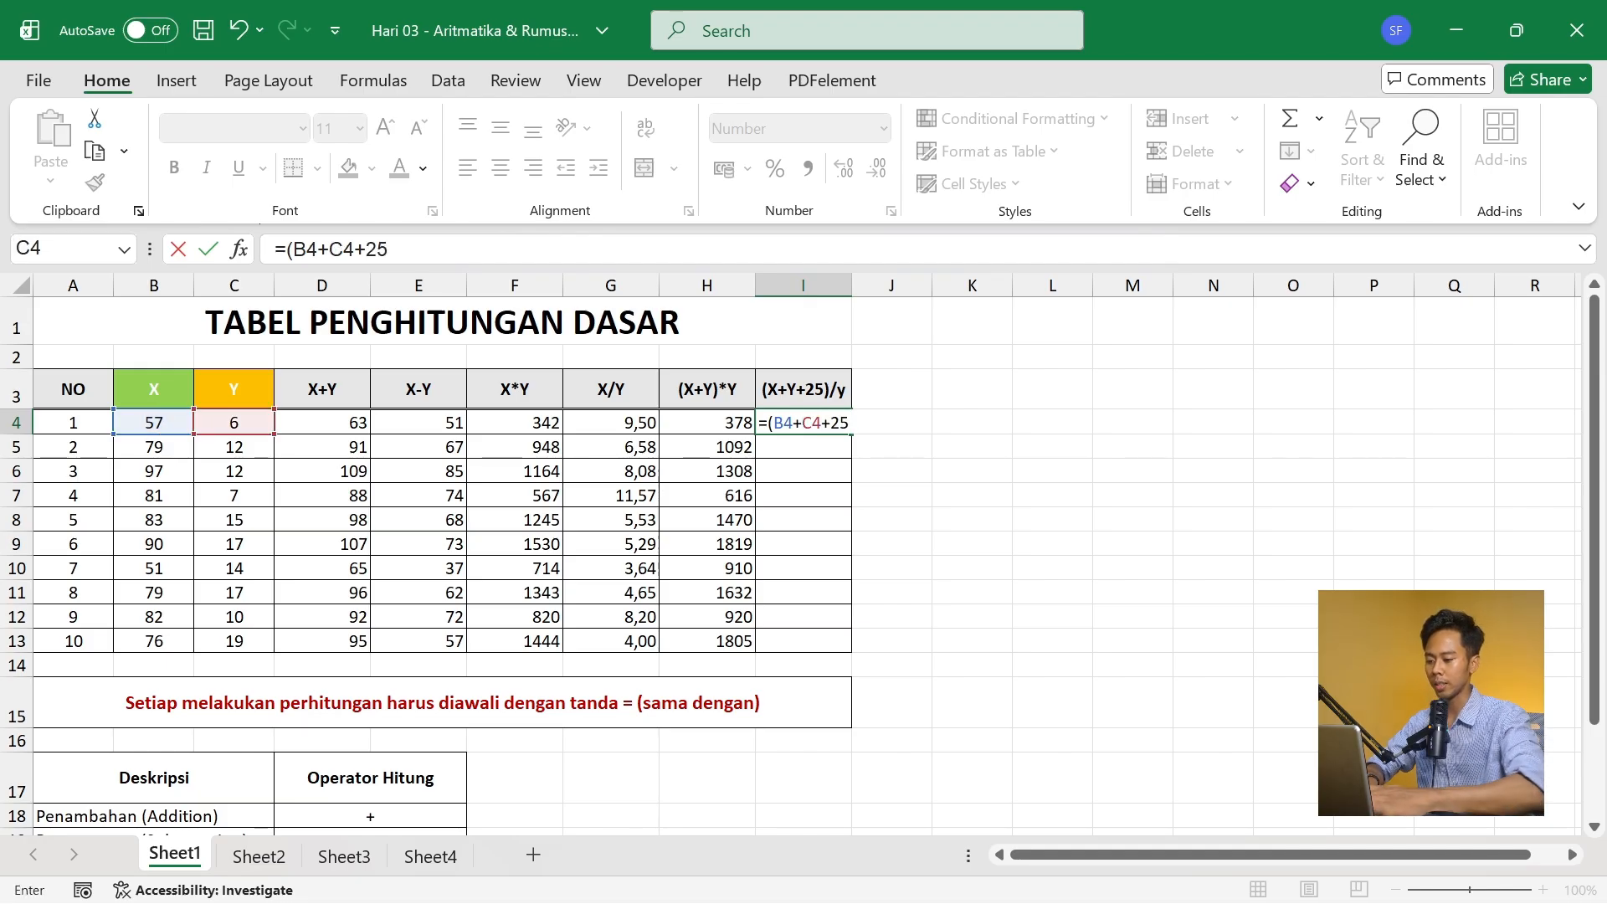
type("25)/")
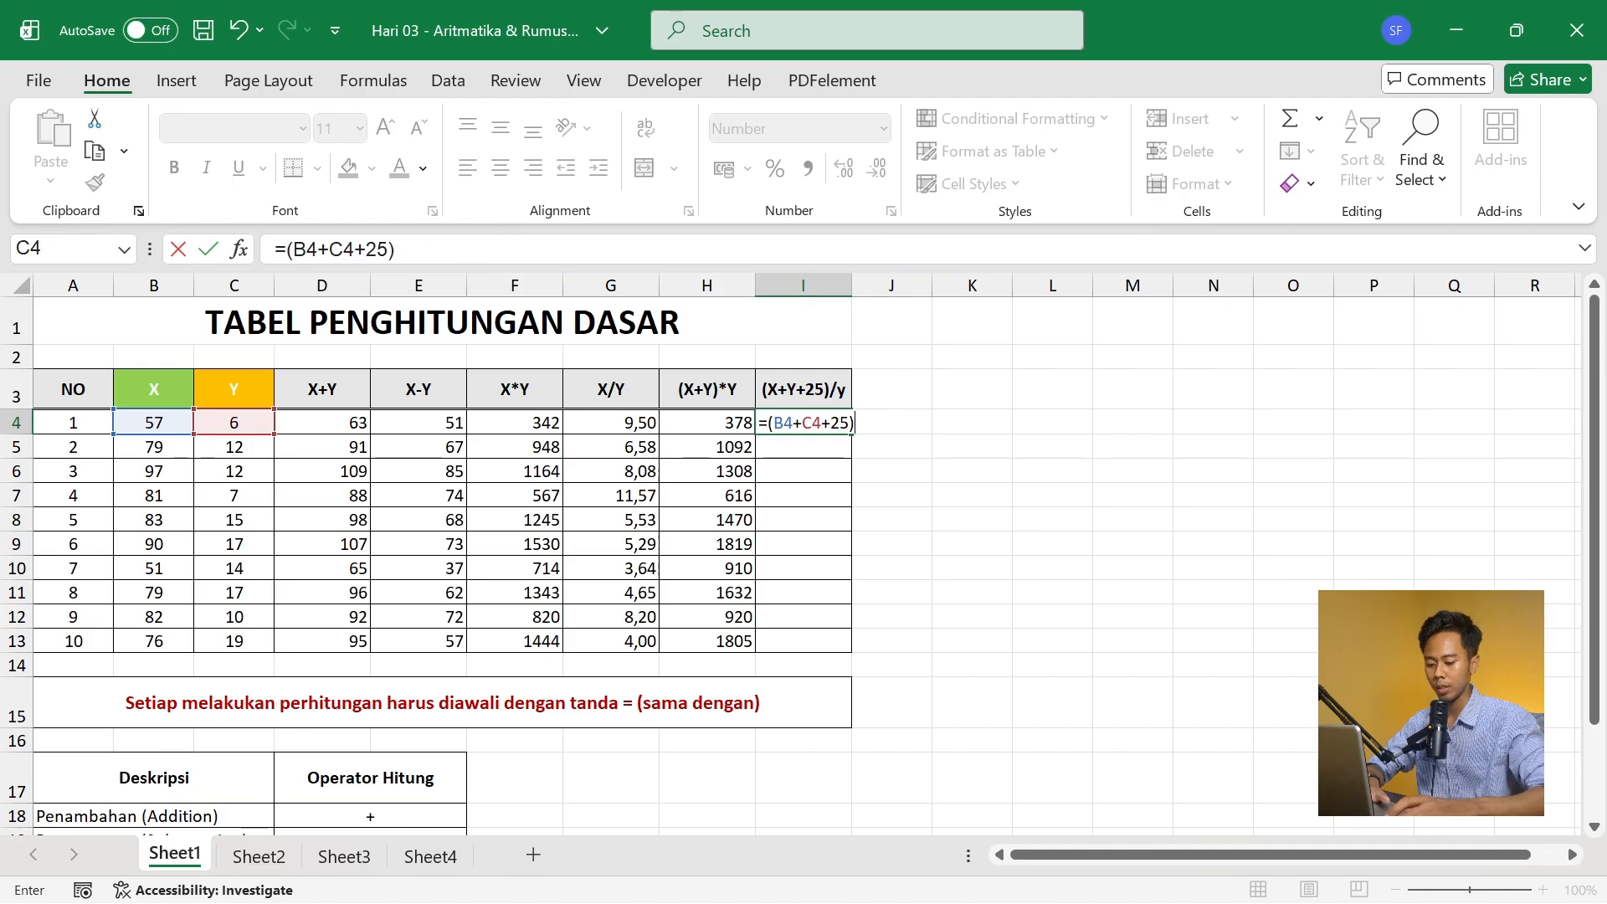
key("Left")
key("Left")
key("Left")
key("Left")
key("Left")
key("Left")
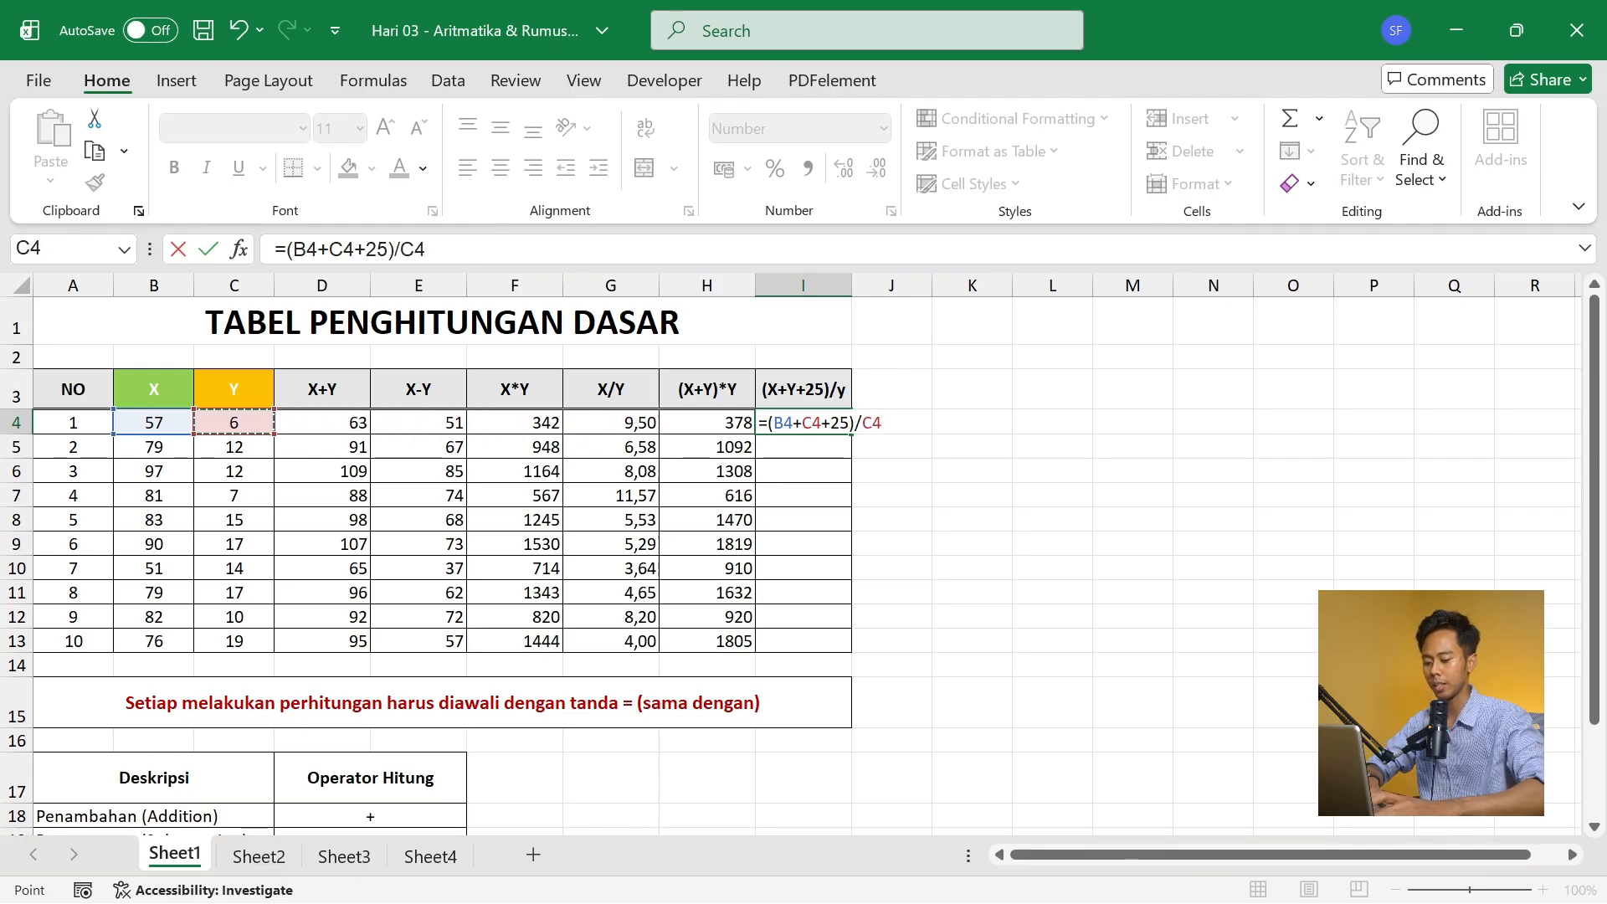
key("Return")
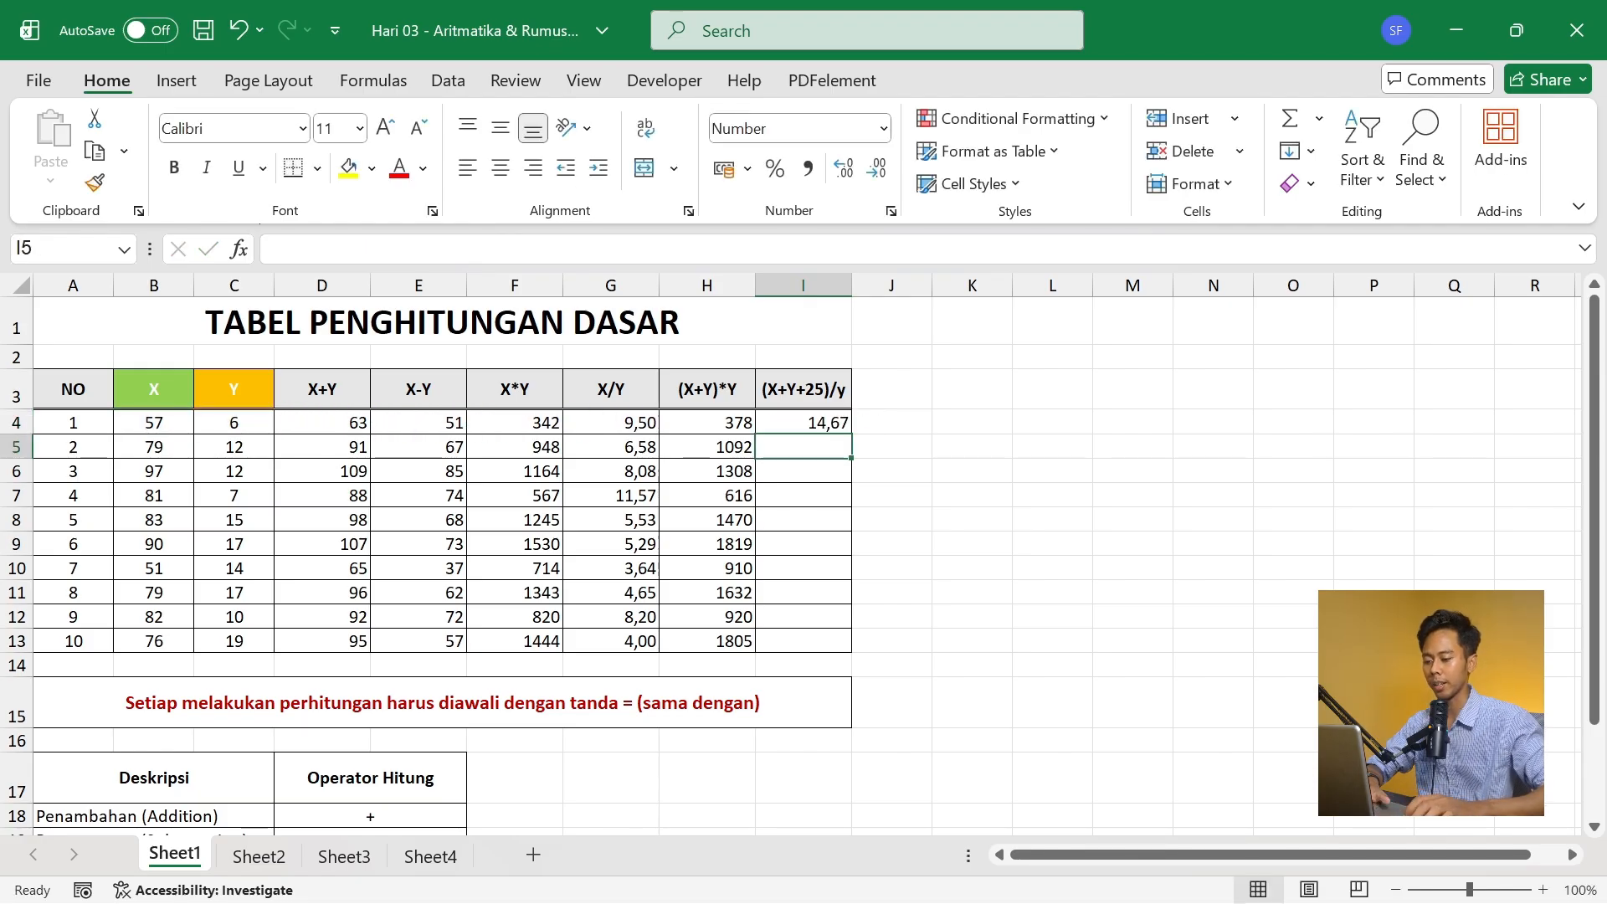
key("Up")
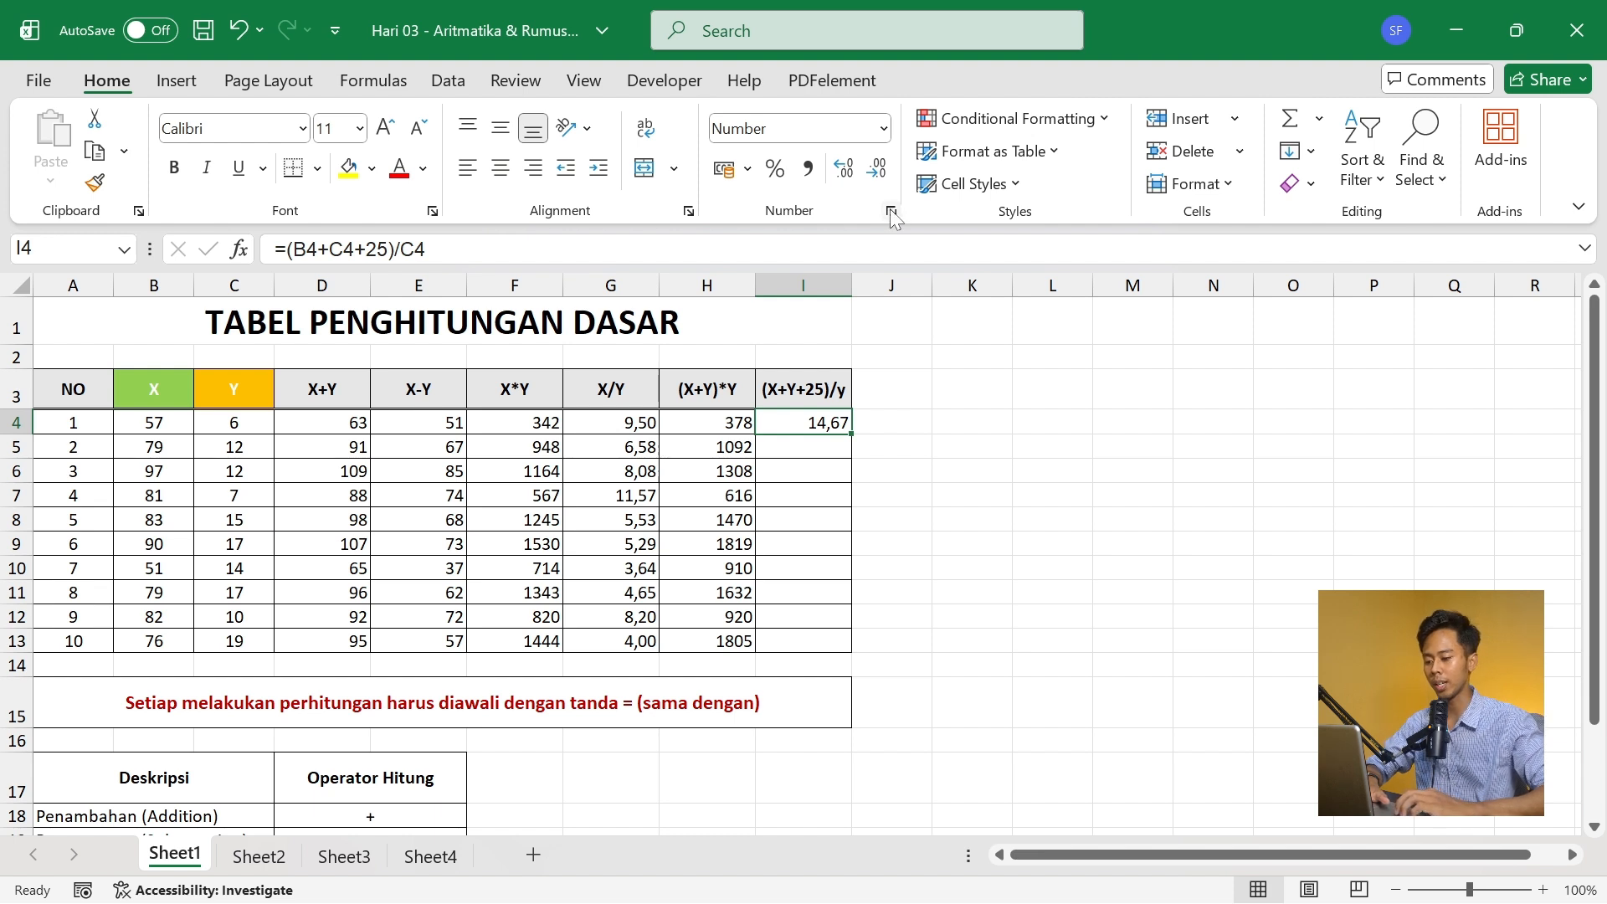
double_click(854, 435)
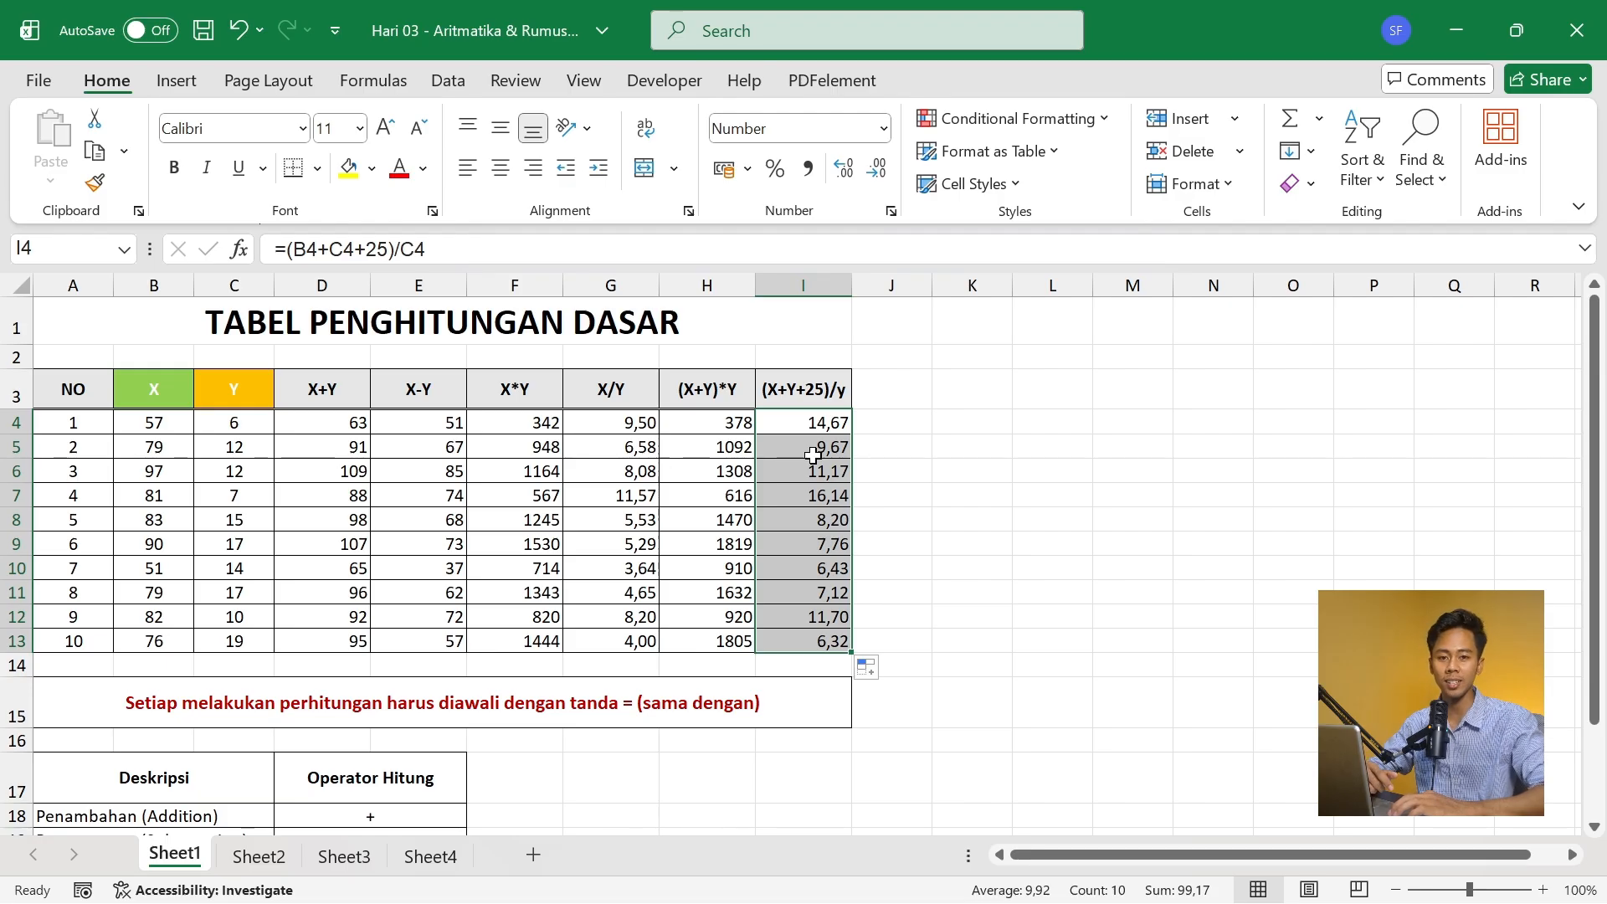
- On Sheet2, total the TERTULIS scores in the TOTAL row by entering =SUM(D7:D21) in D23
left_click(273, 851)
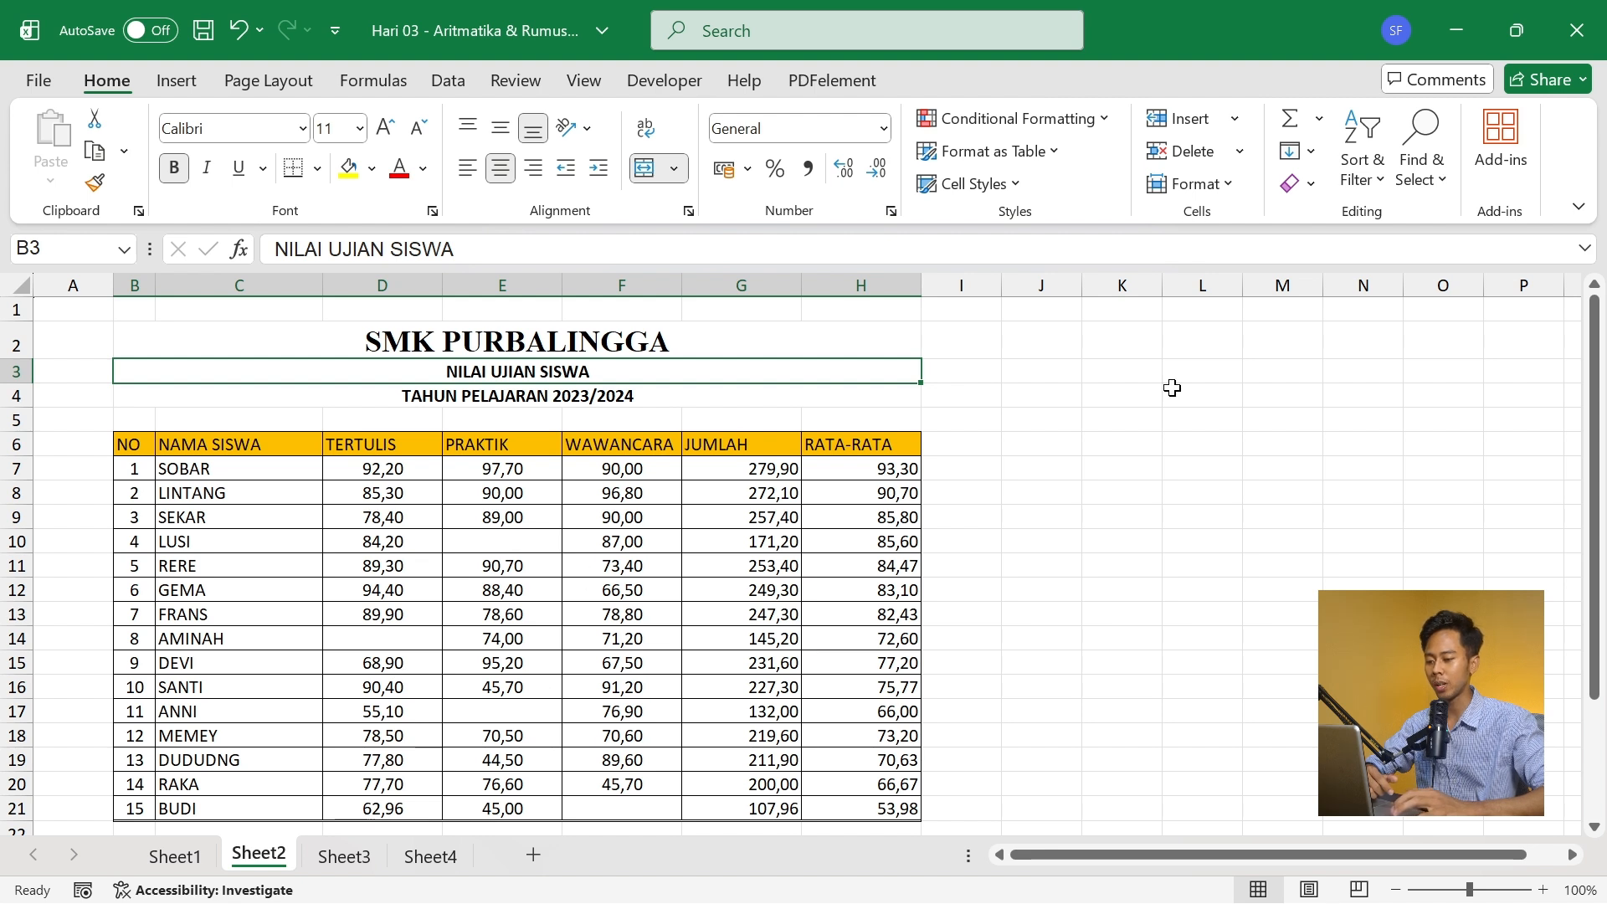
left_click_drag(1600, 386, 1579, 523)
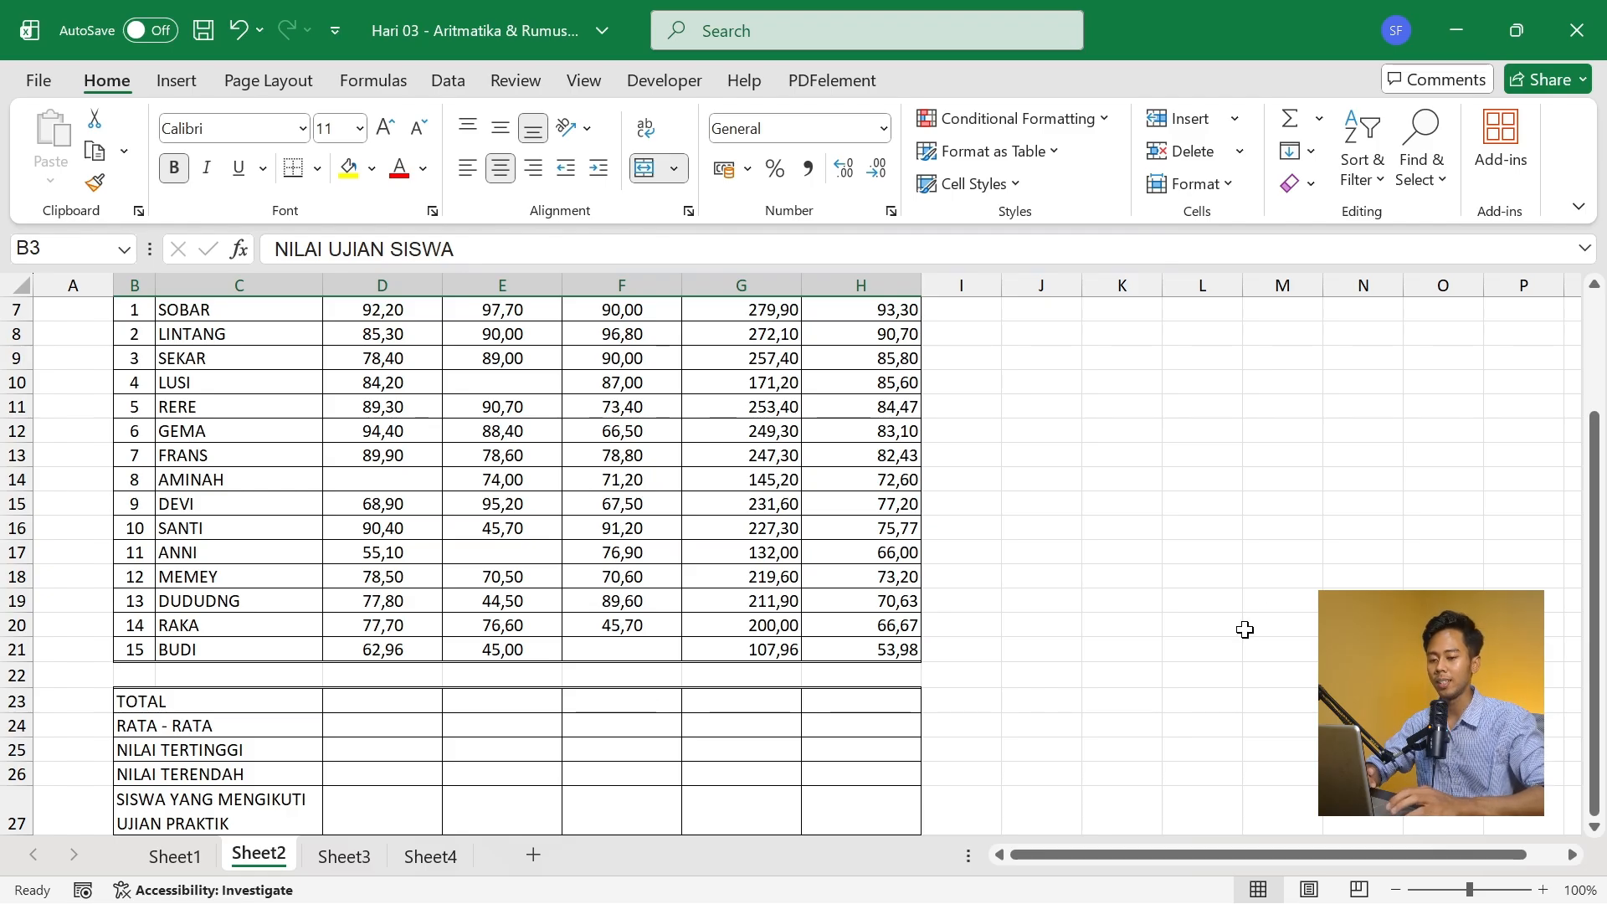
left_click_drag(1595, 495, 1594, 479)
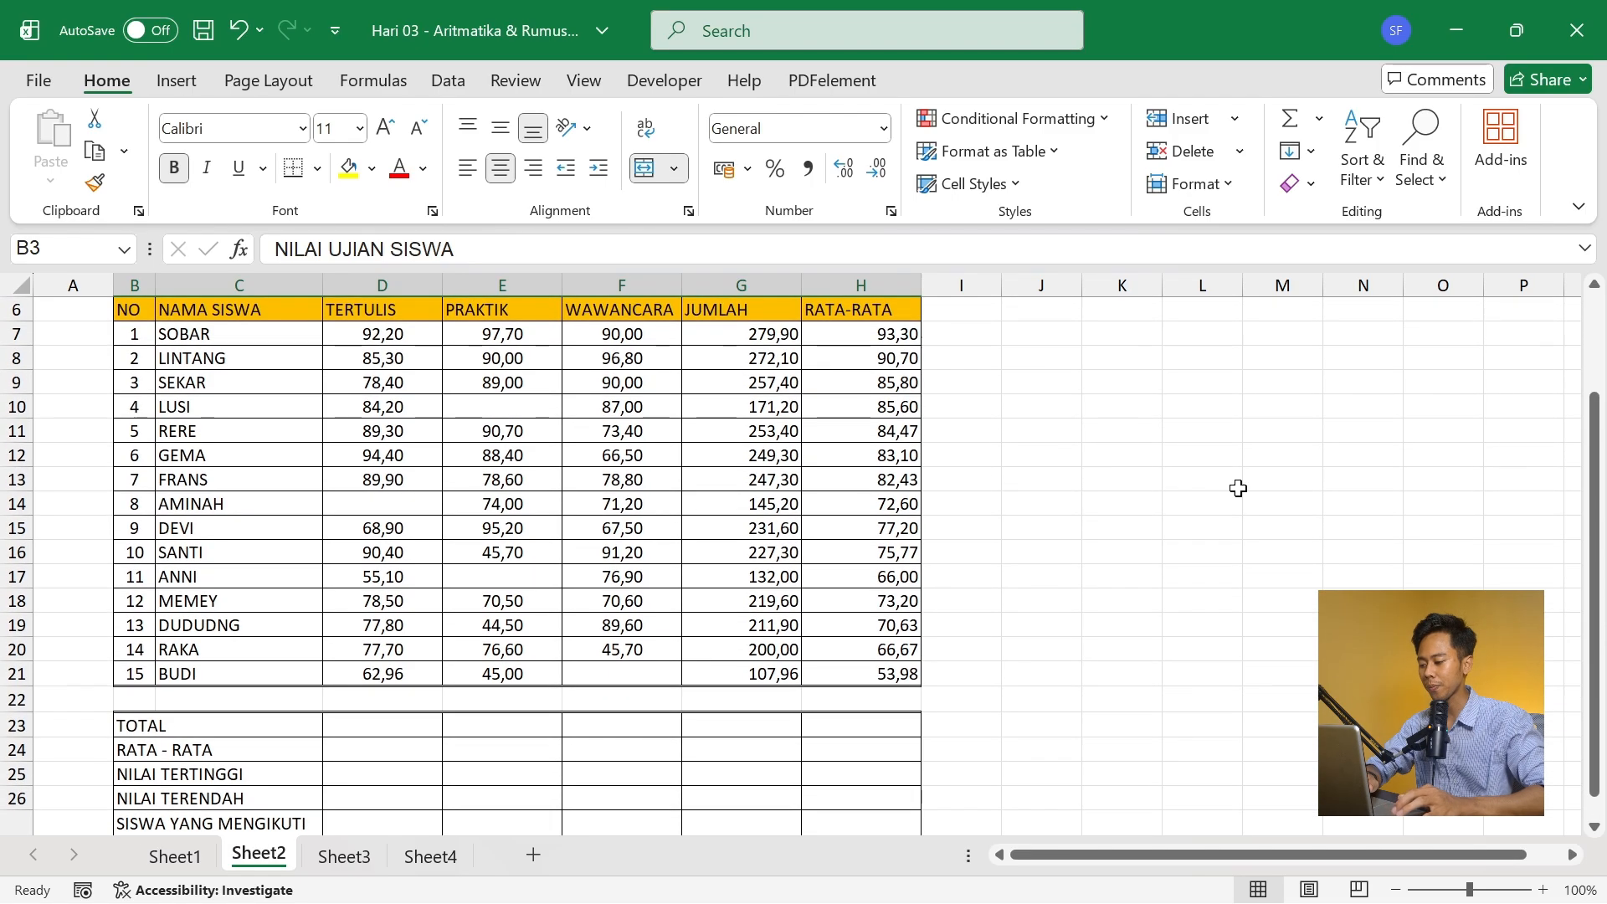
left_click(386, 735)
type("=s")
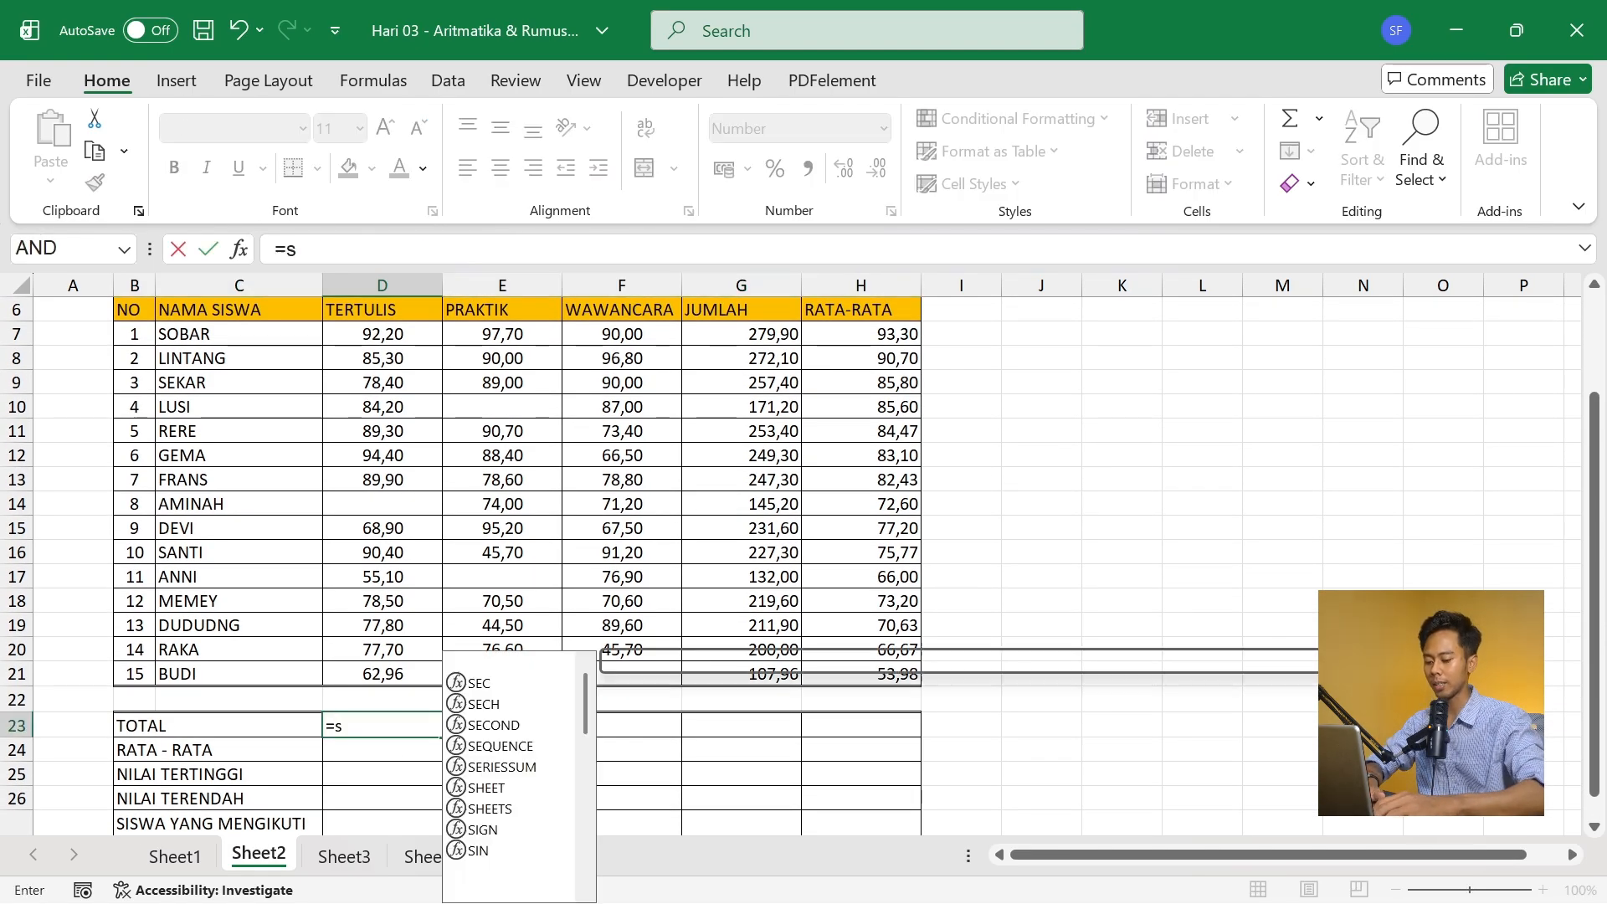
type("um")
key("Tab")
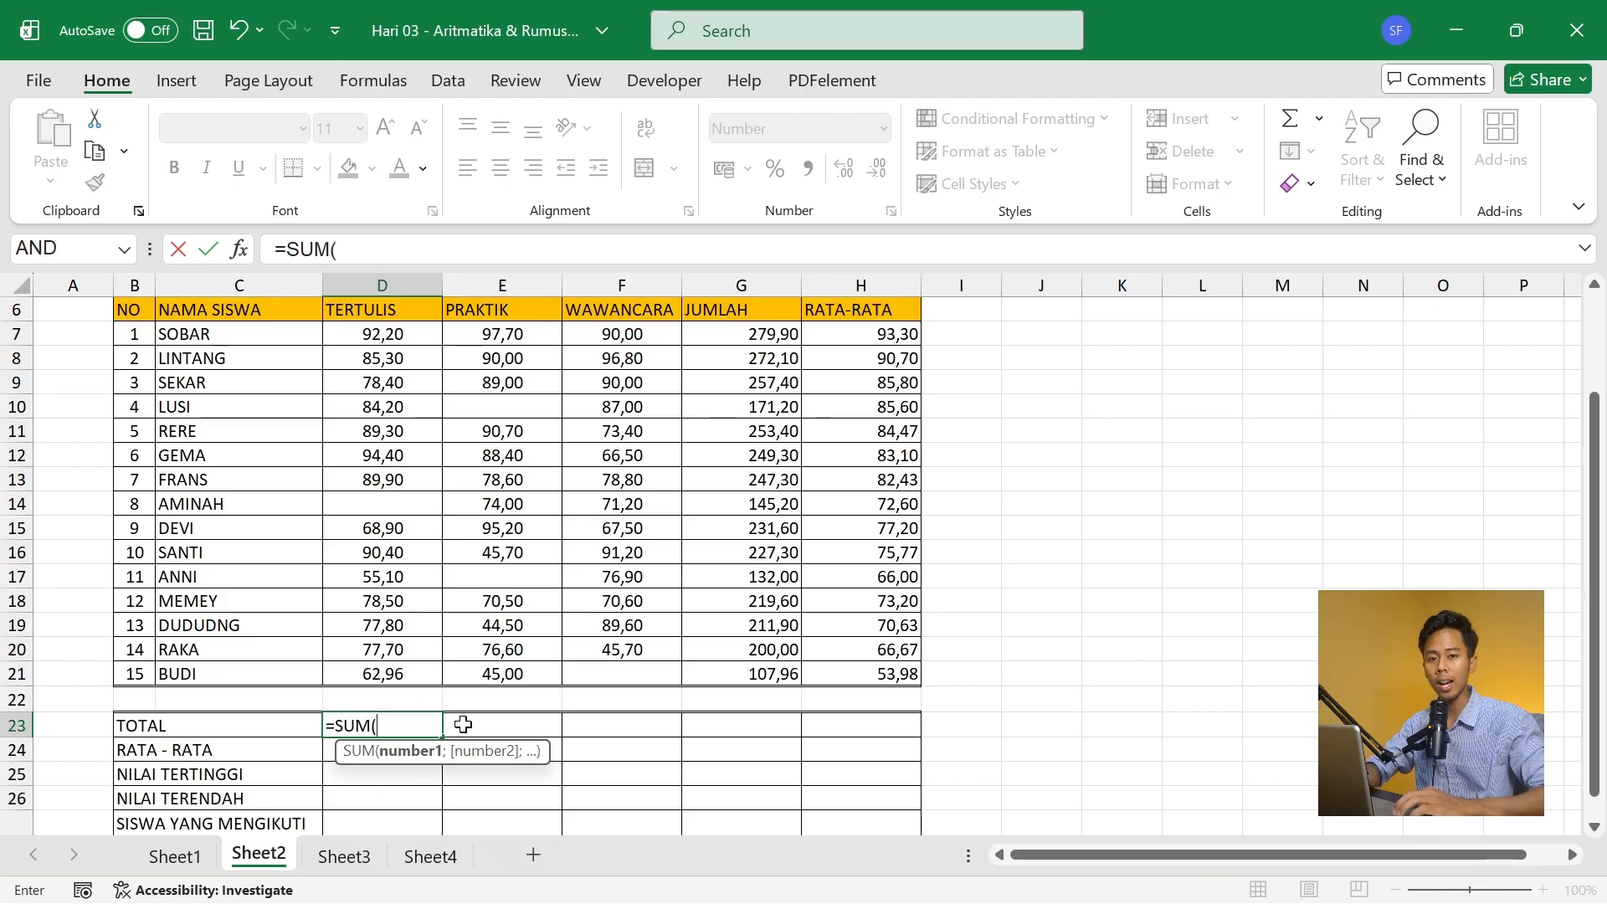
left_click(392, 336)
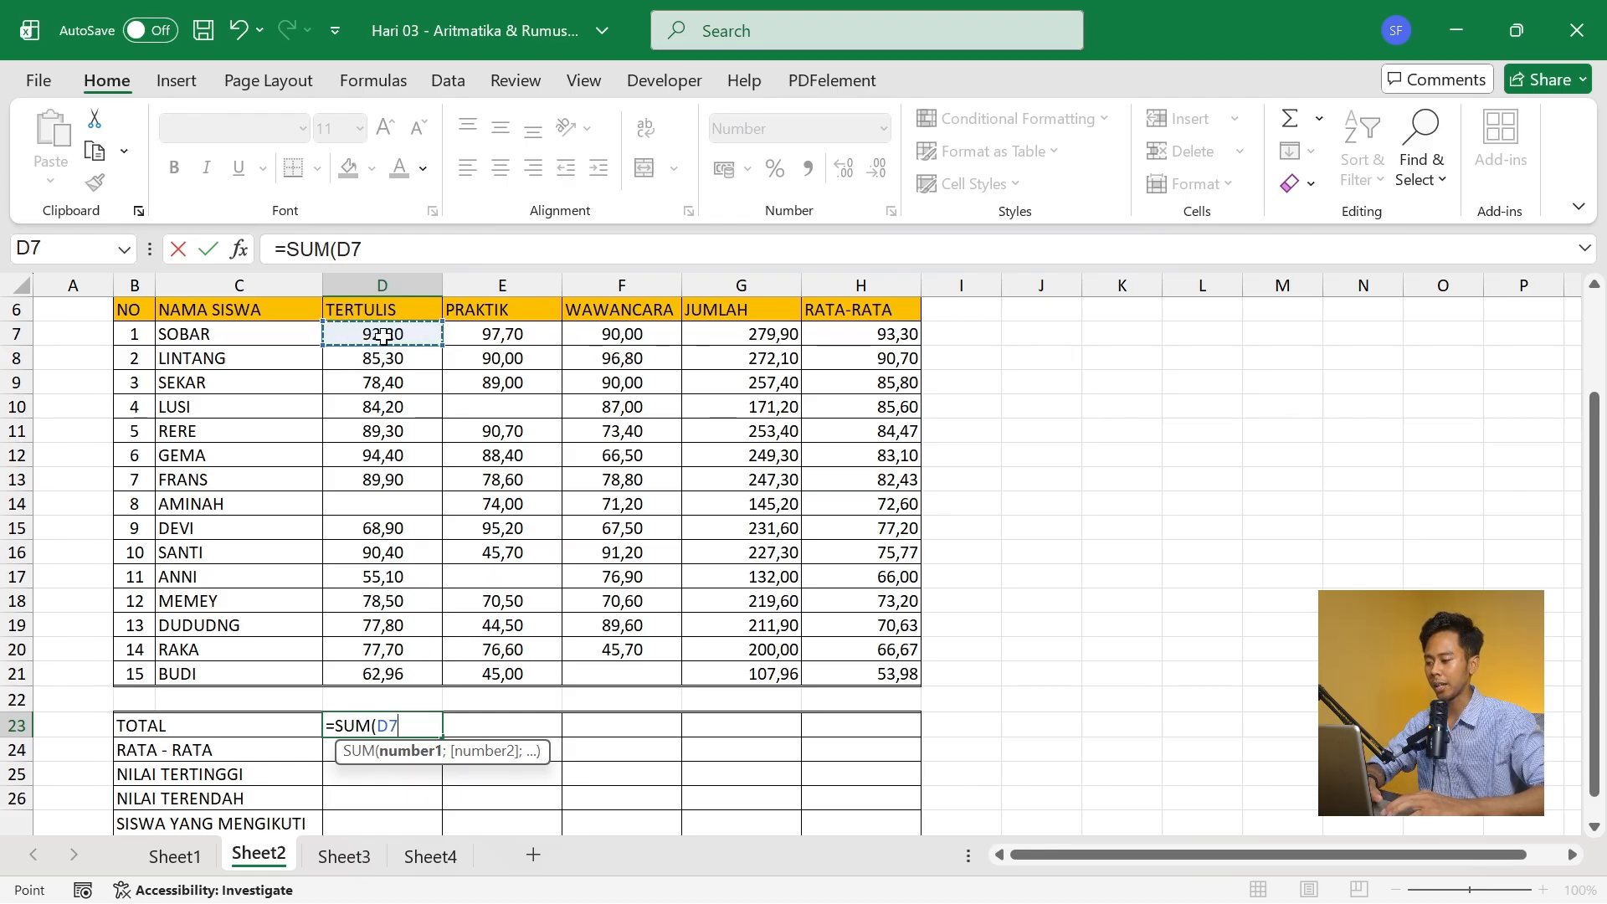
left_click_drag(384, 336, 396, 671)
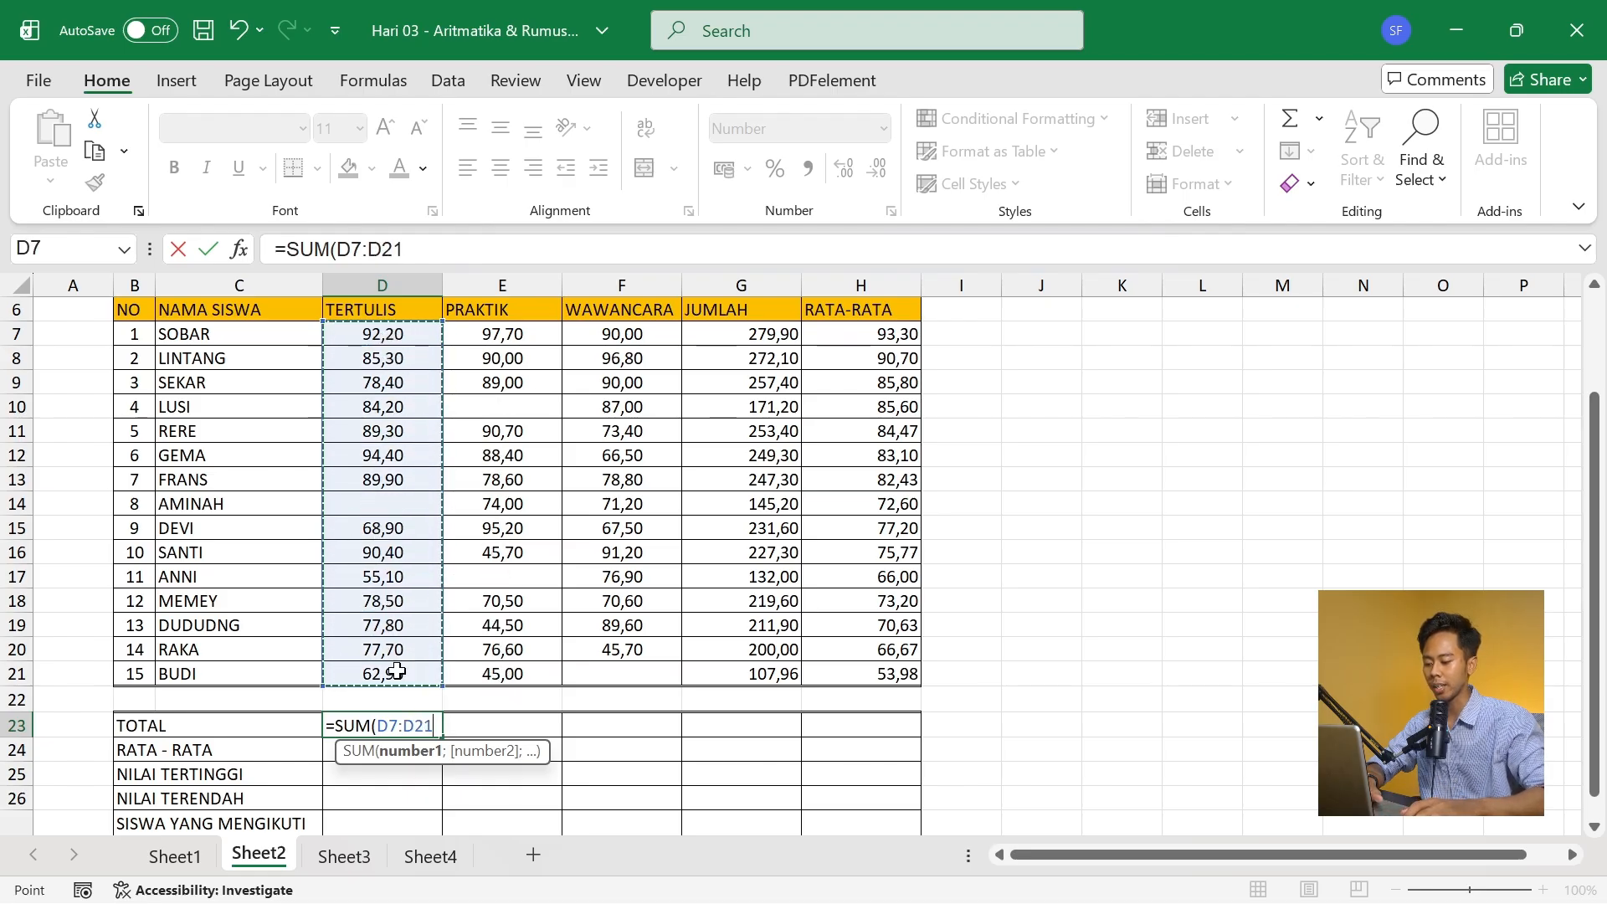
type(")")
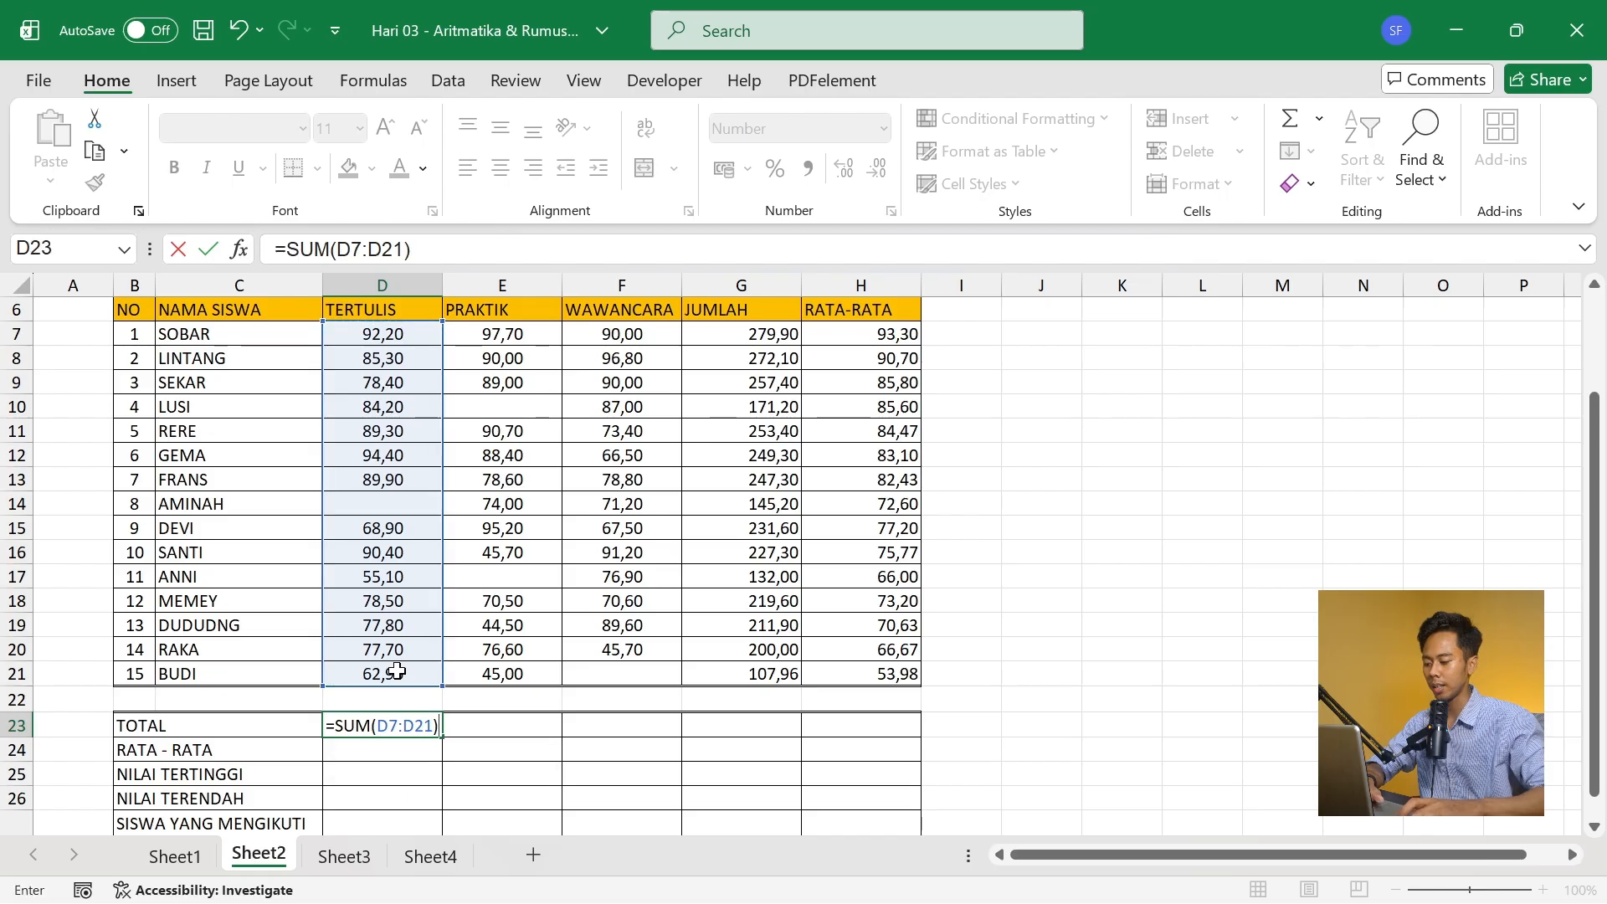
key("Tab")
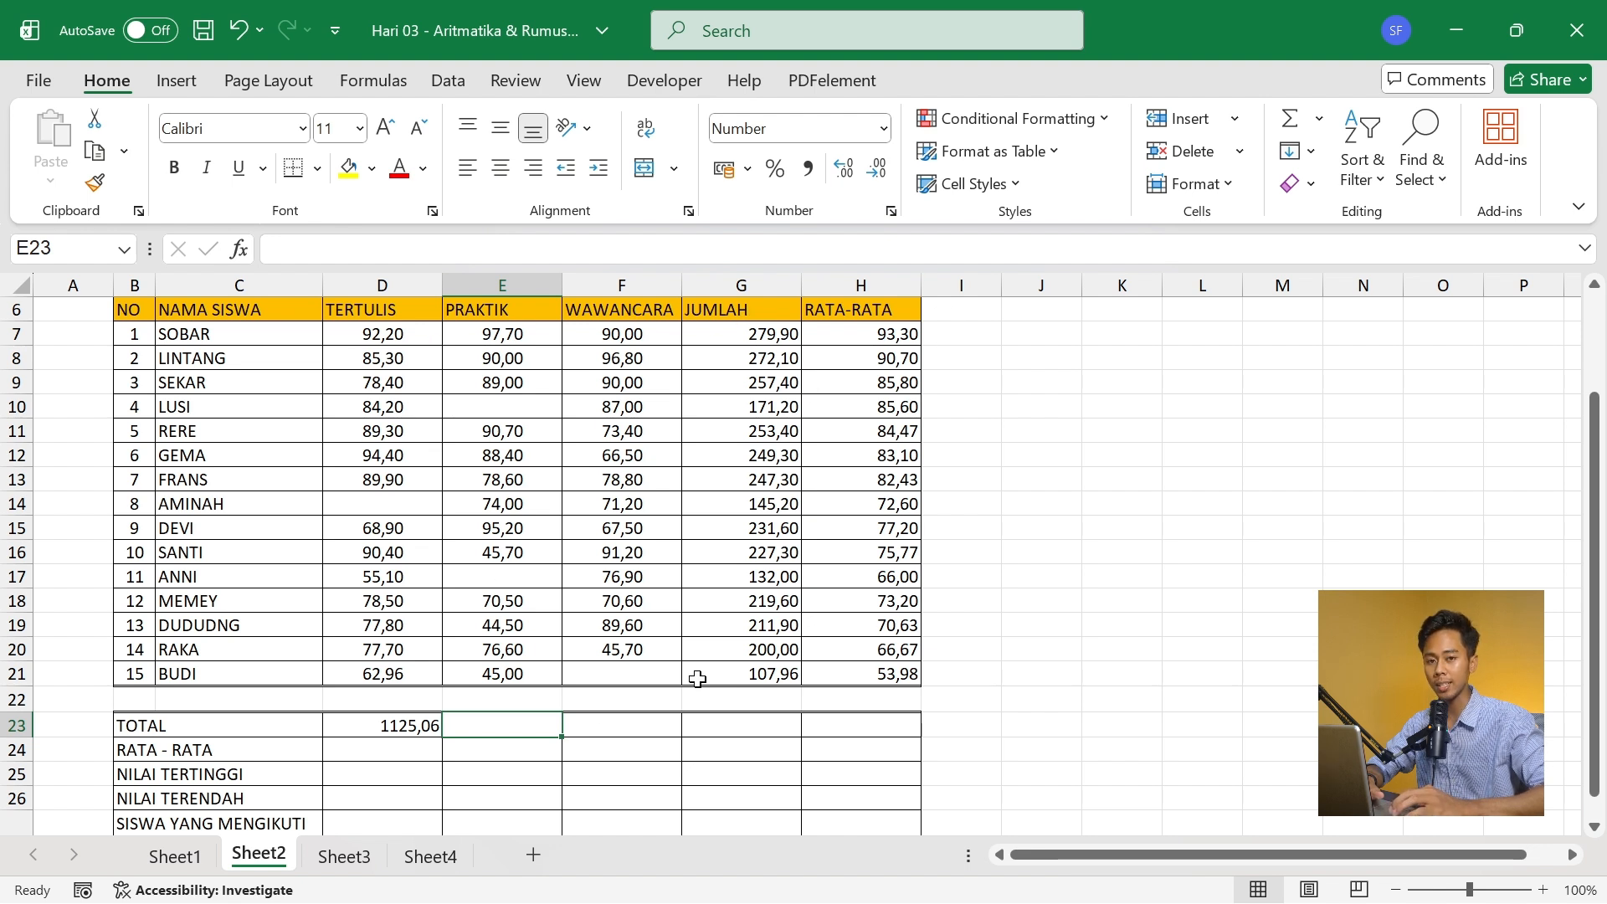
- Fill the TOTAL row's SUM formula from D23 across through H23
left_click(395, 722)
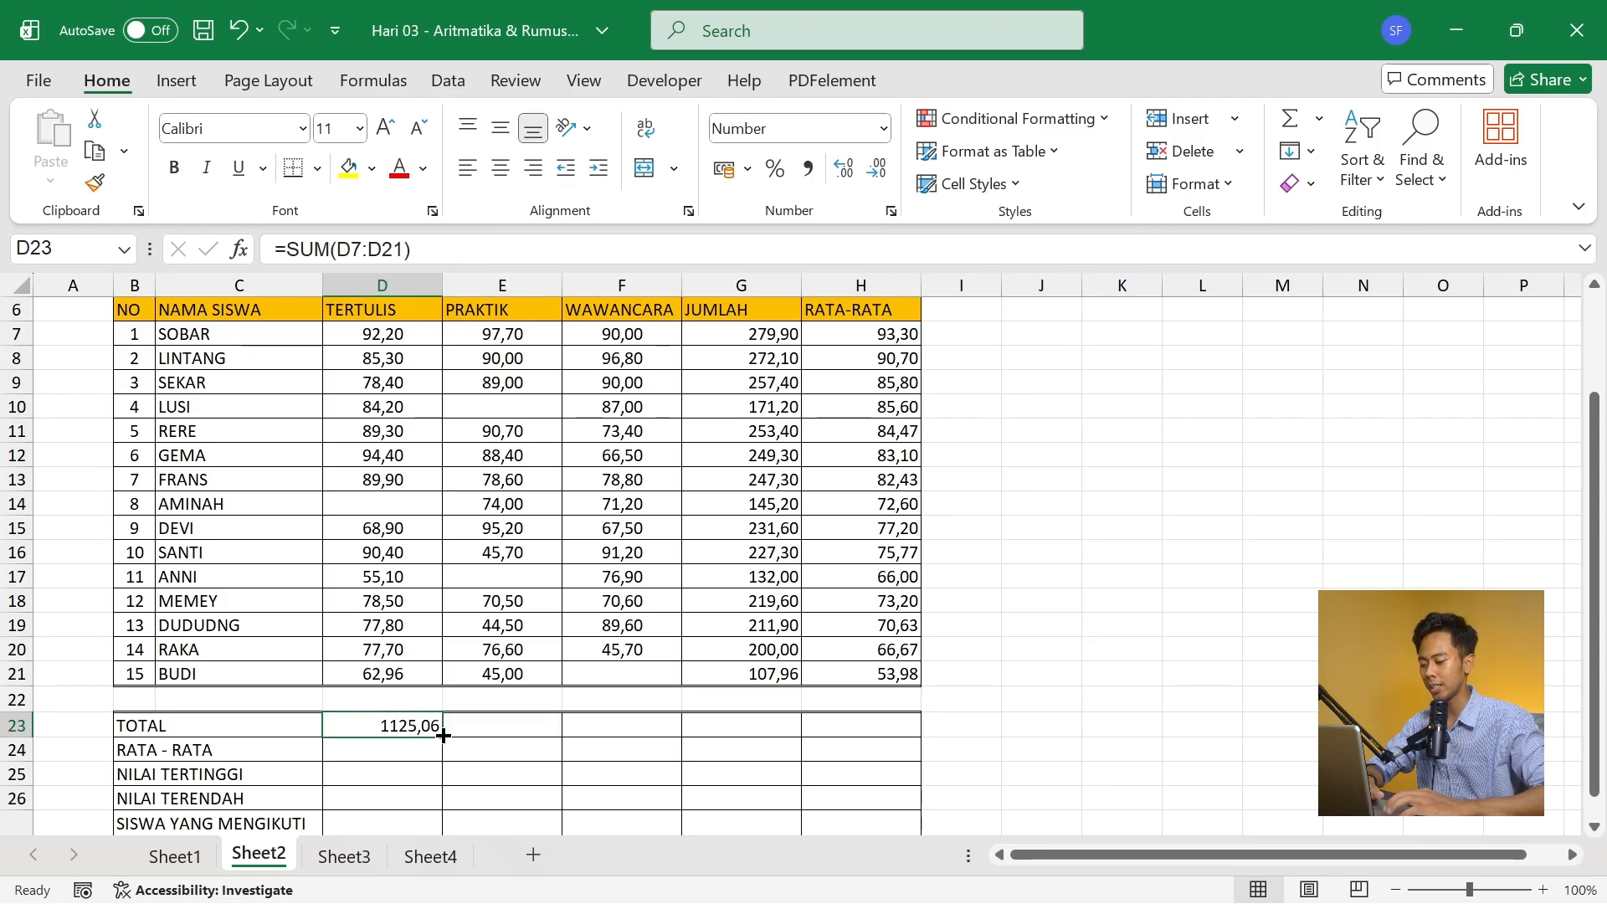
left_click_drag(443, 735, 886, 742)
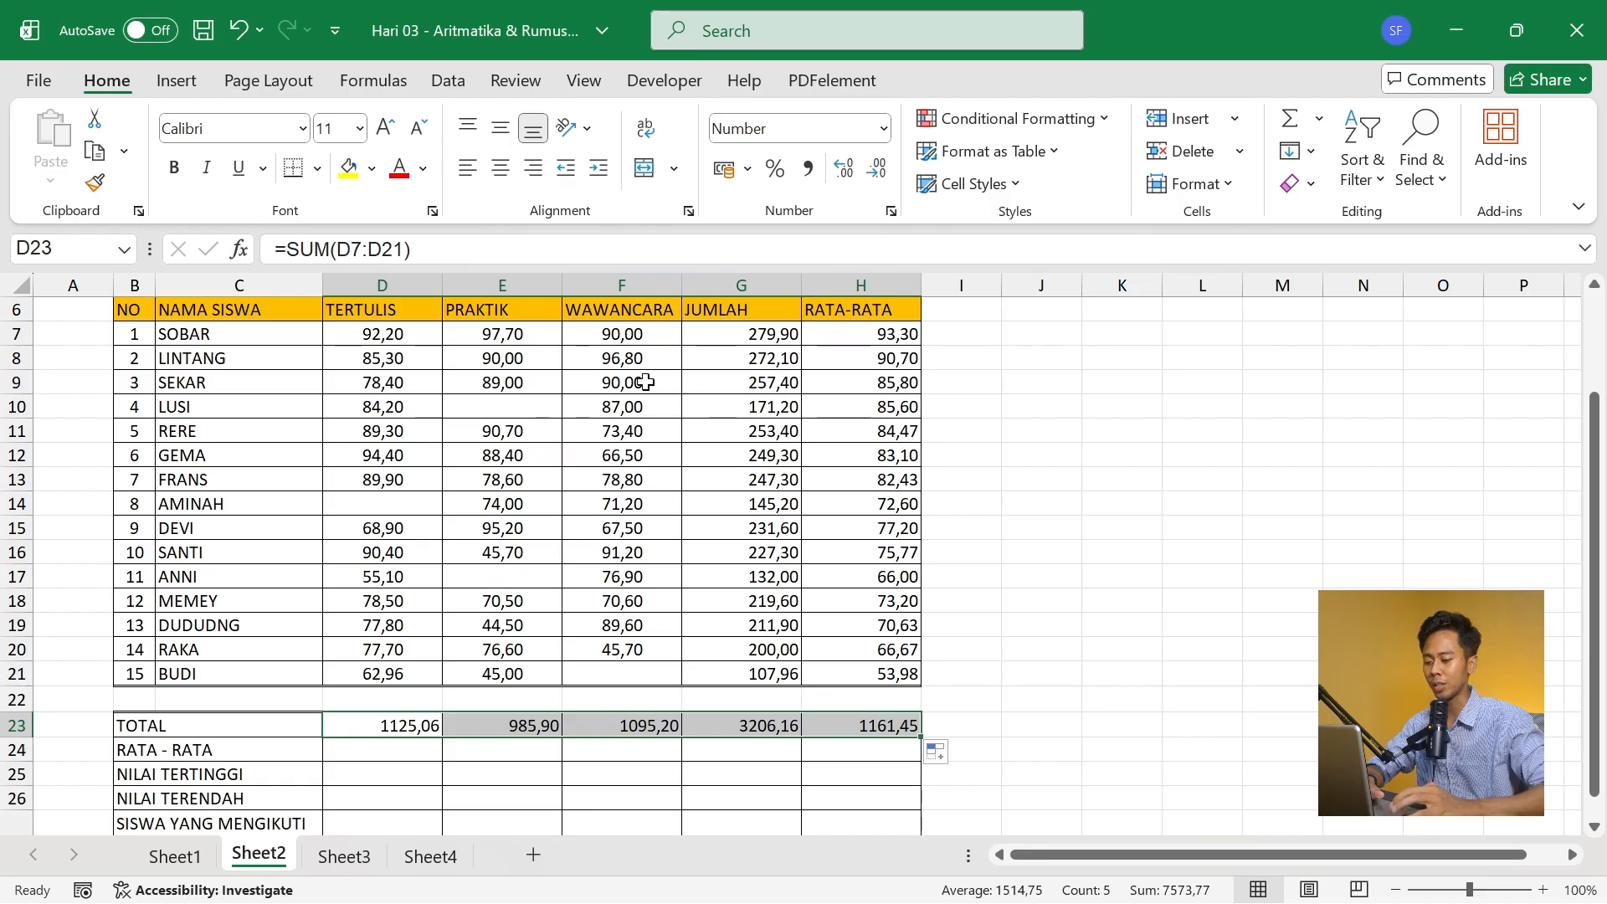
- Enter =AVERAGE(D7:D21) in D24 of the RATA - RATA row and fill it across through H24
left_click(391, 753)
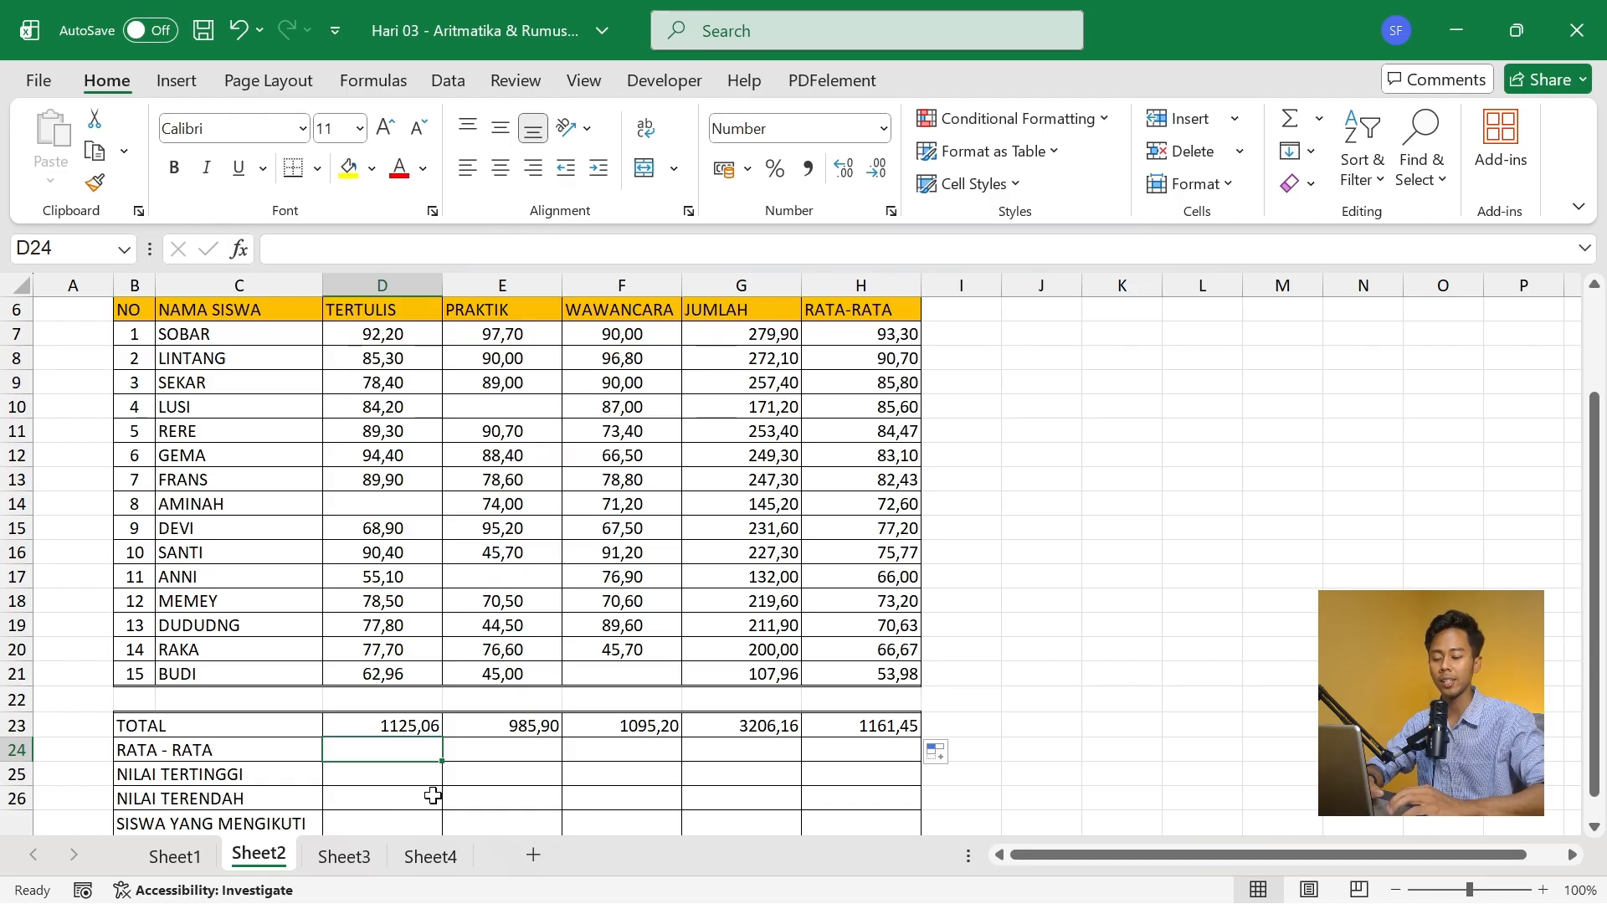
type("=")
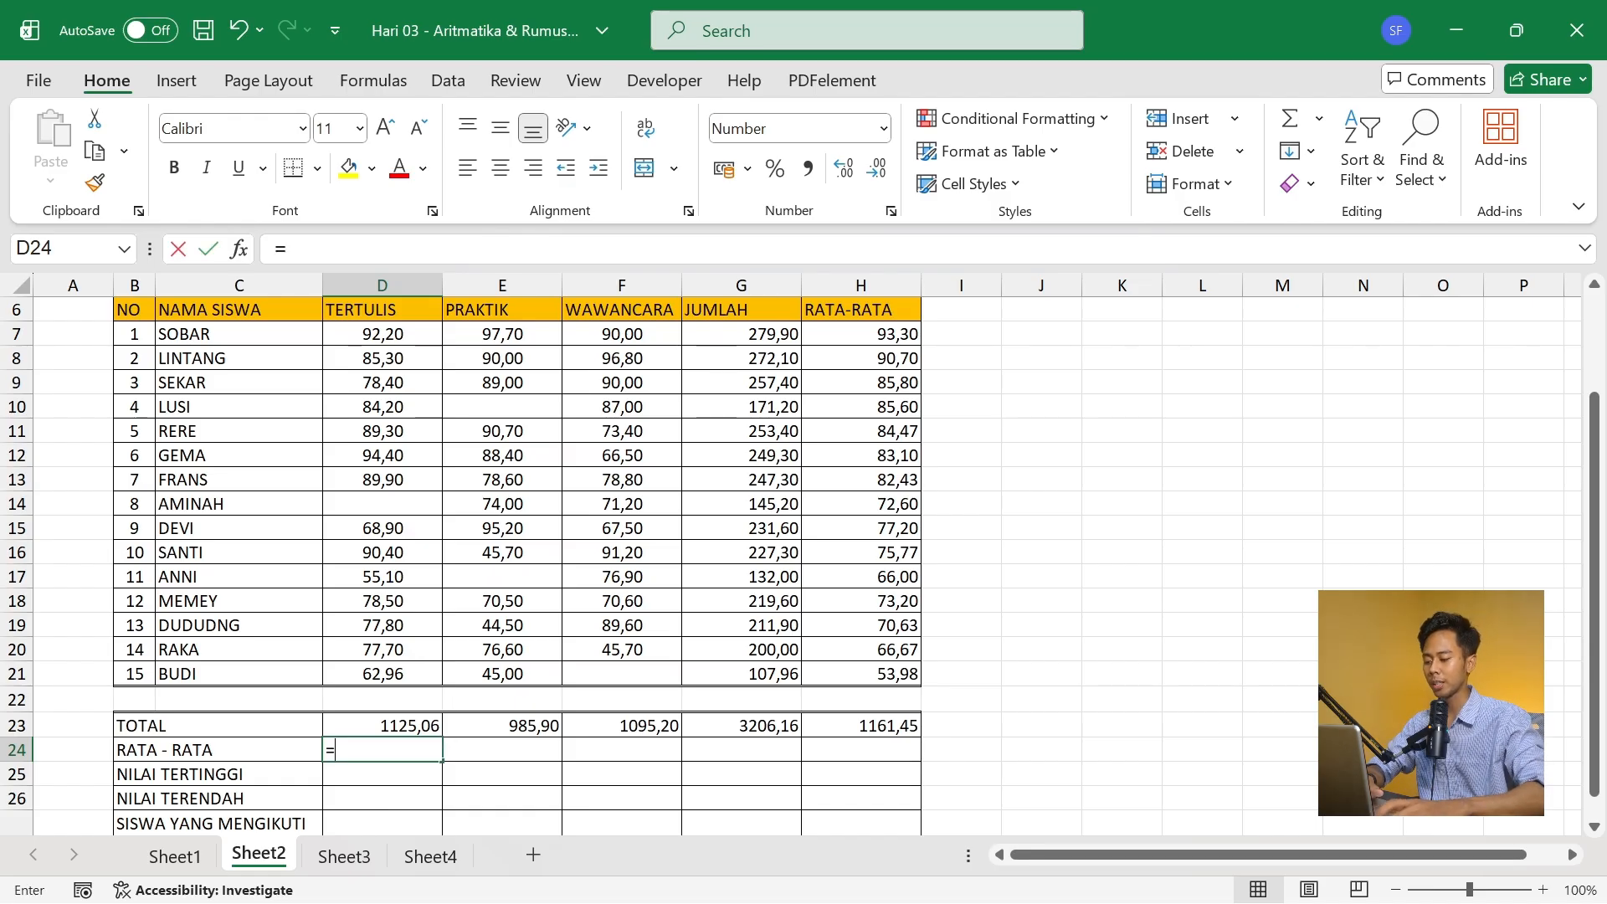
type("aver")
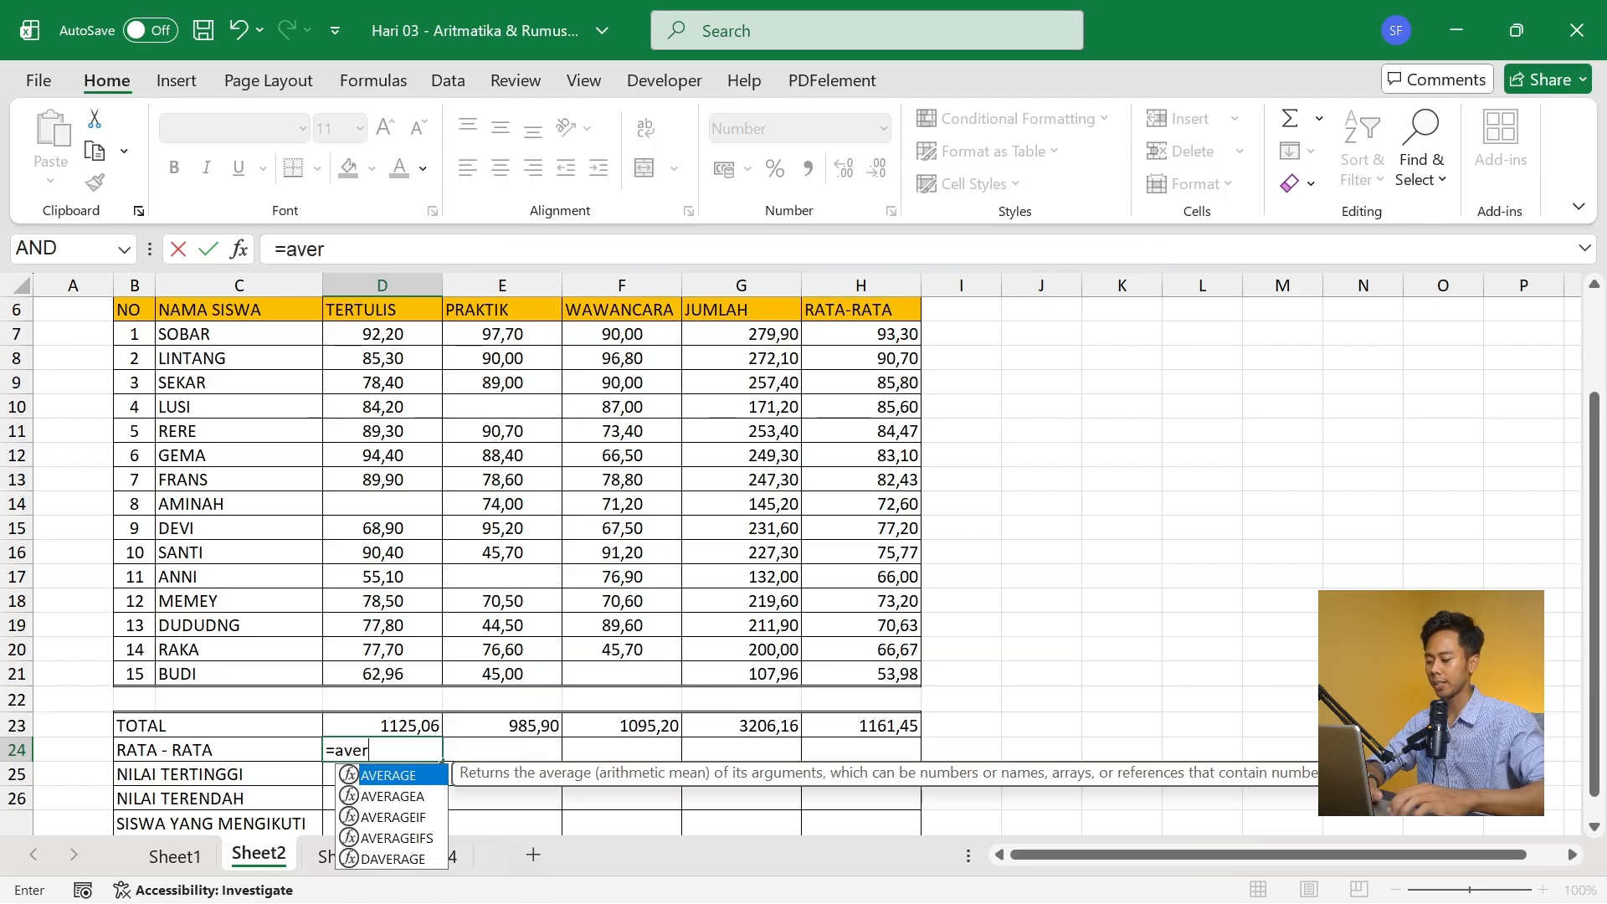
type("a")
key("Tab")
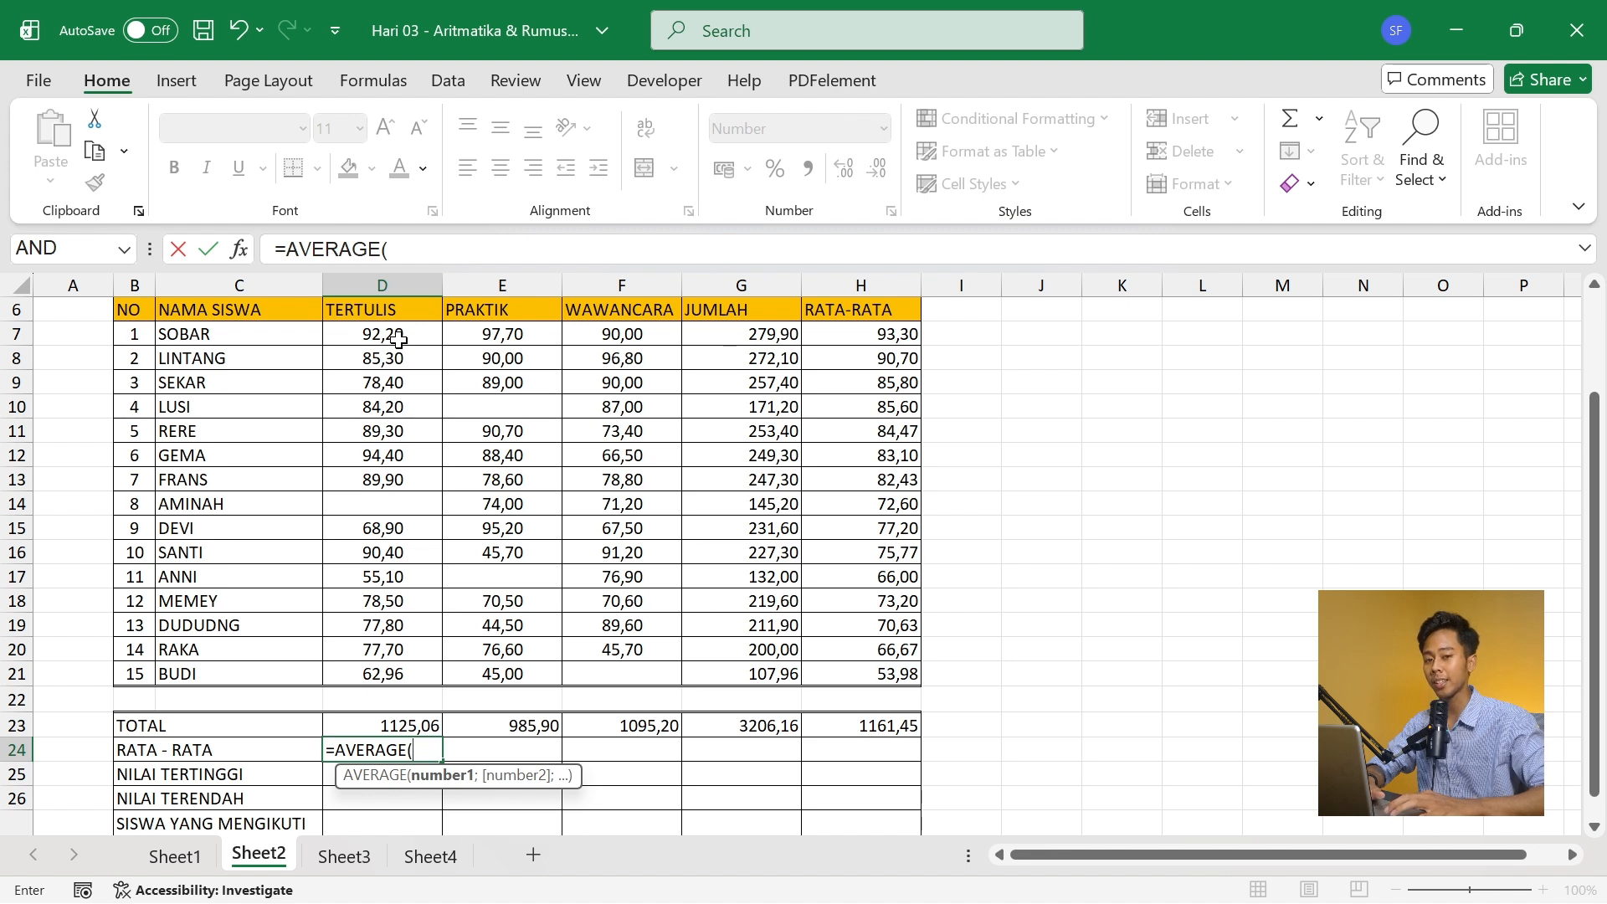
left_click_drag(399, 339, 400, 686)
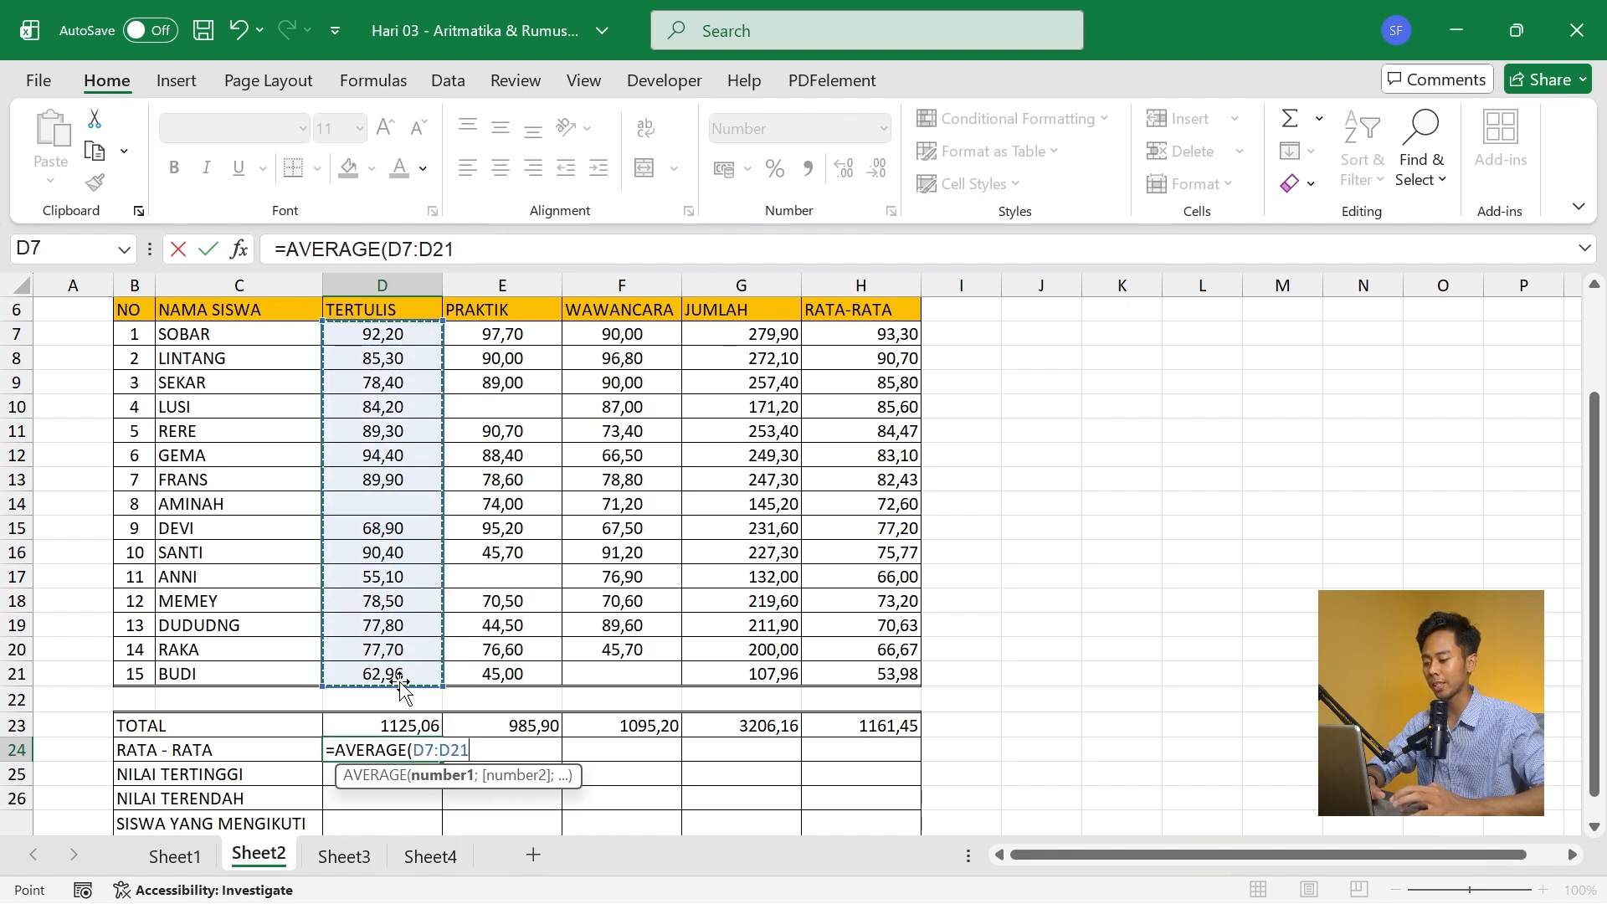
type(")")
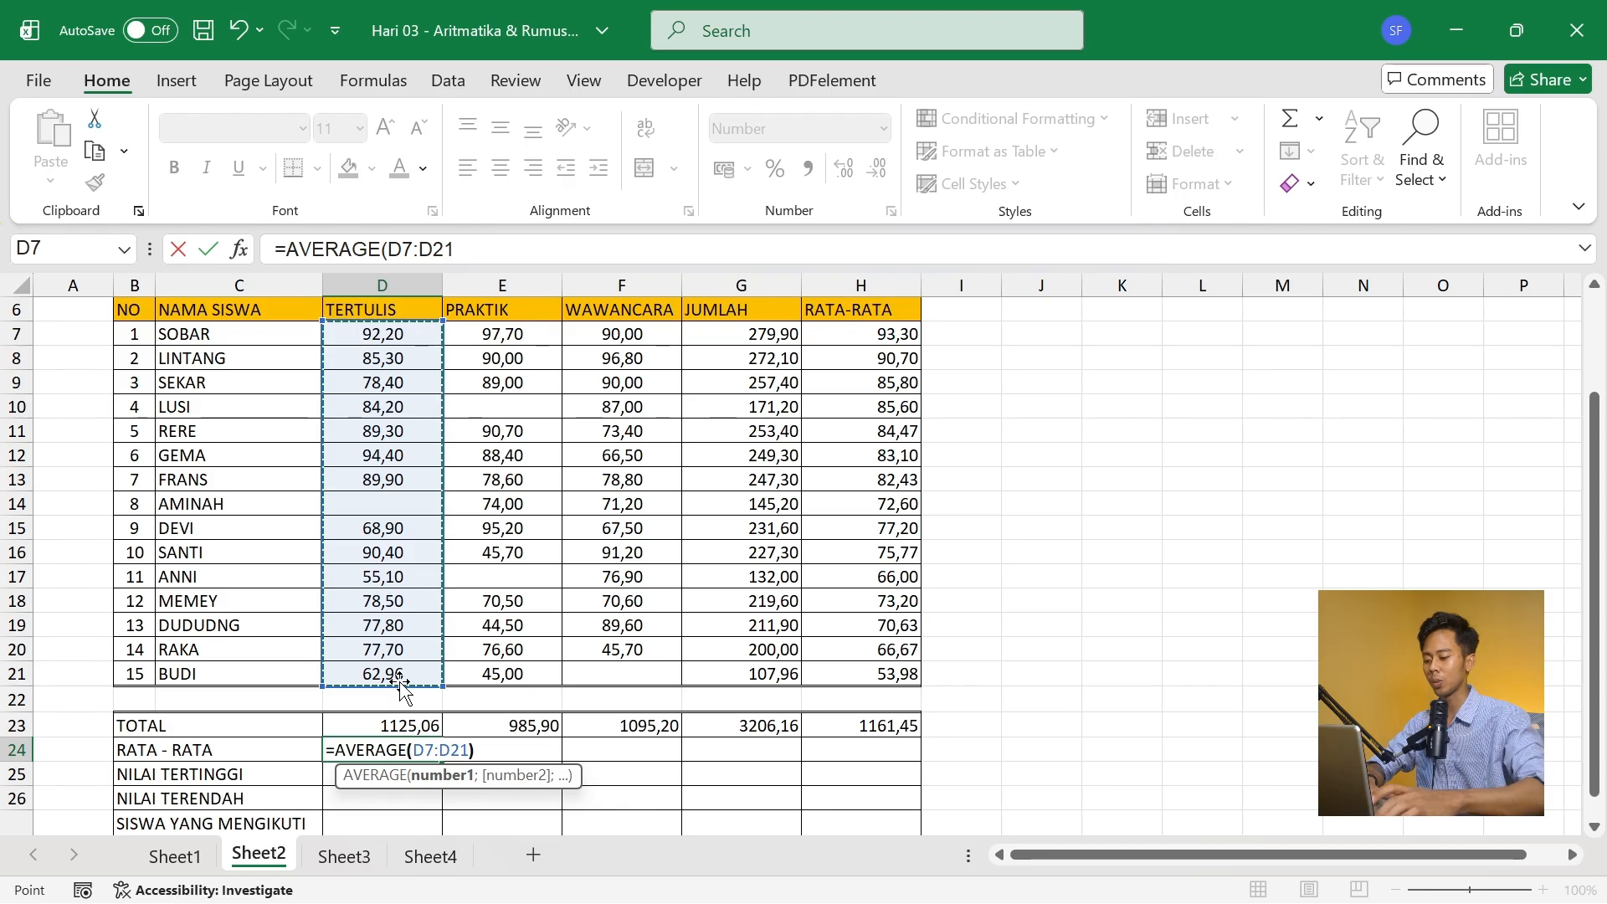
key("Tab")
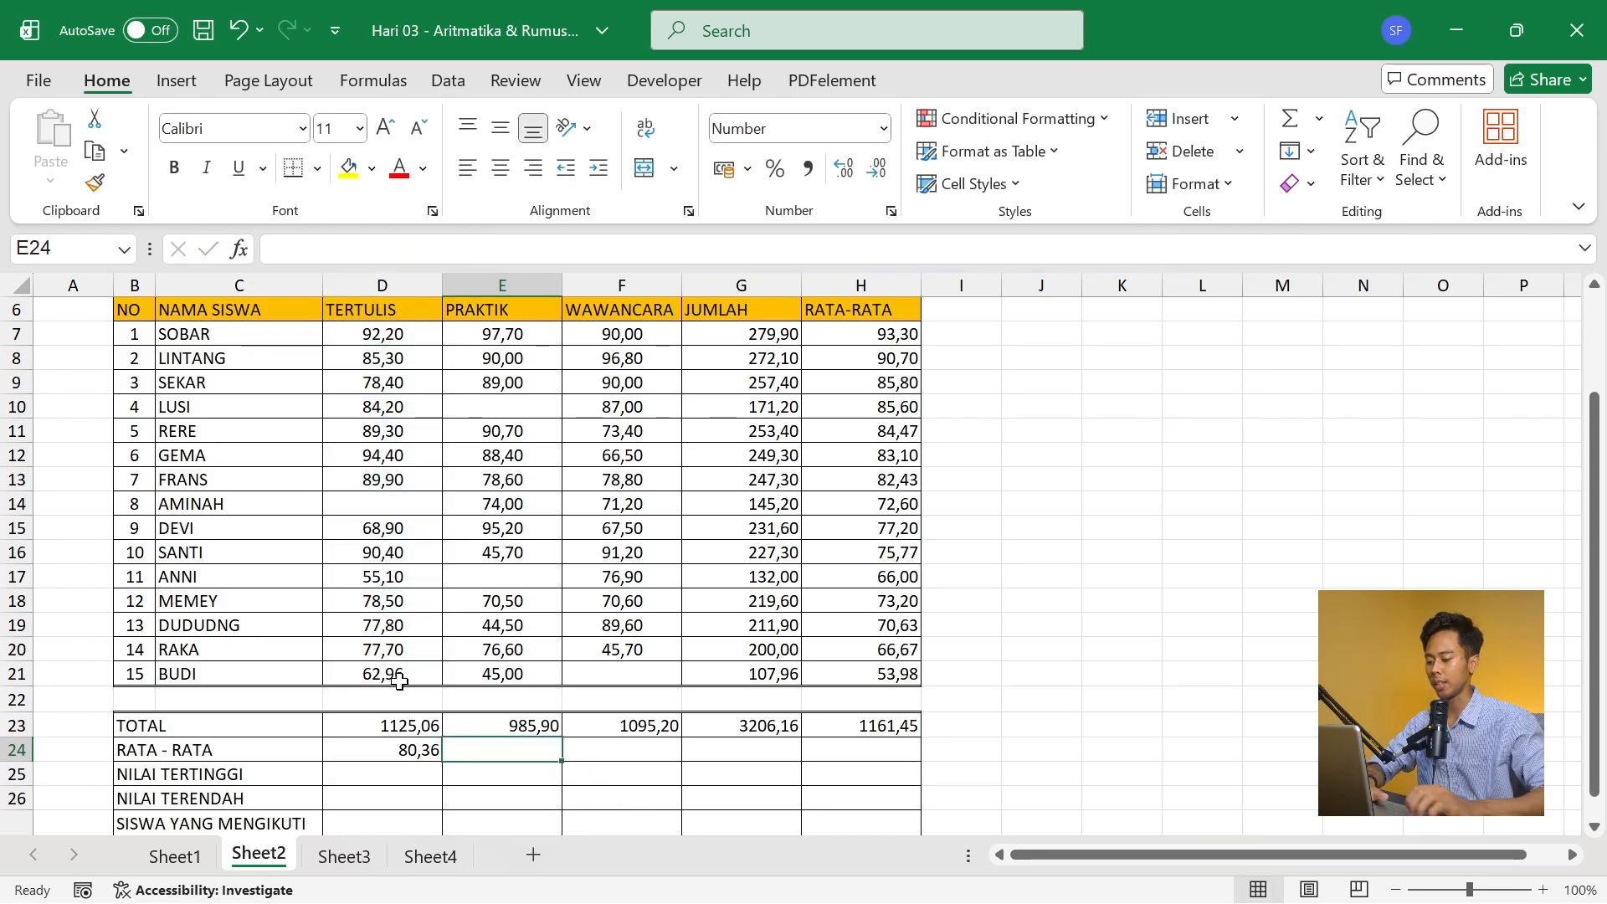
left_click(412, 749)
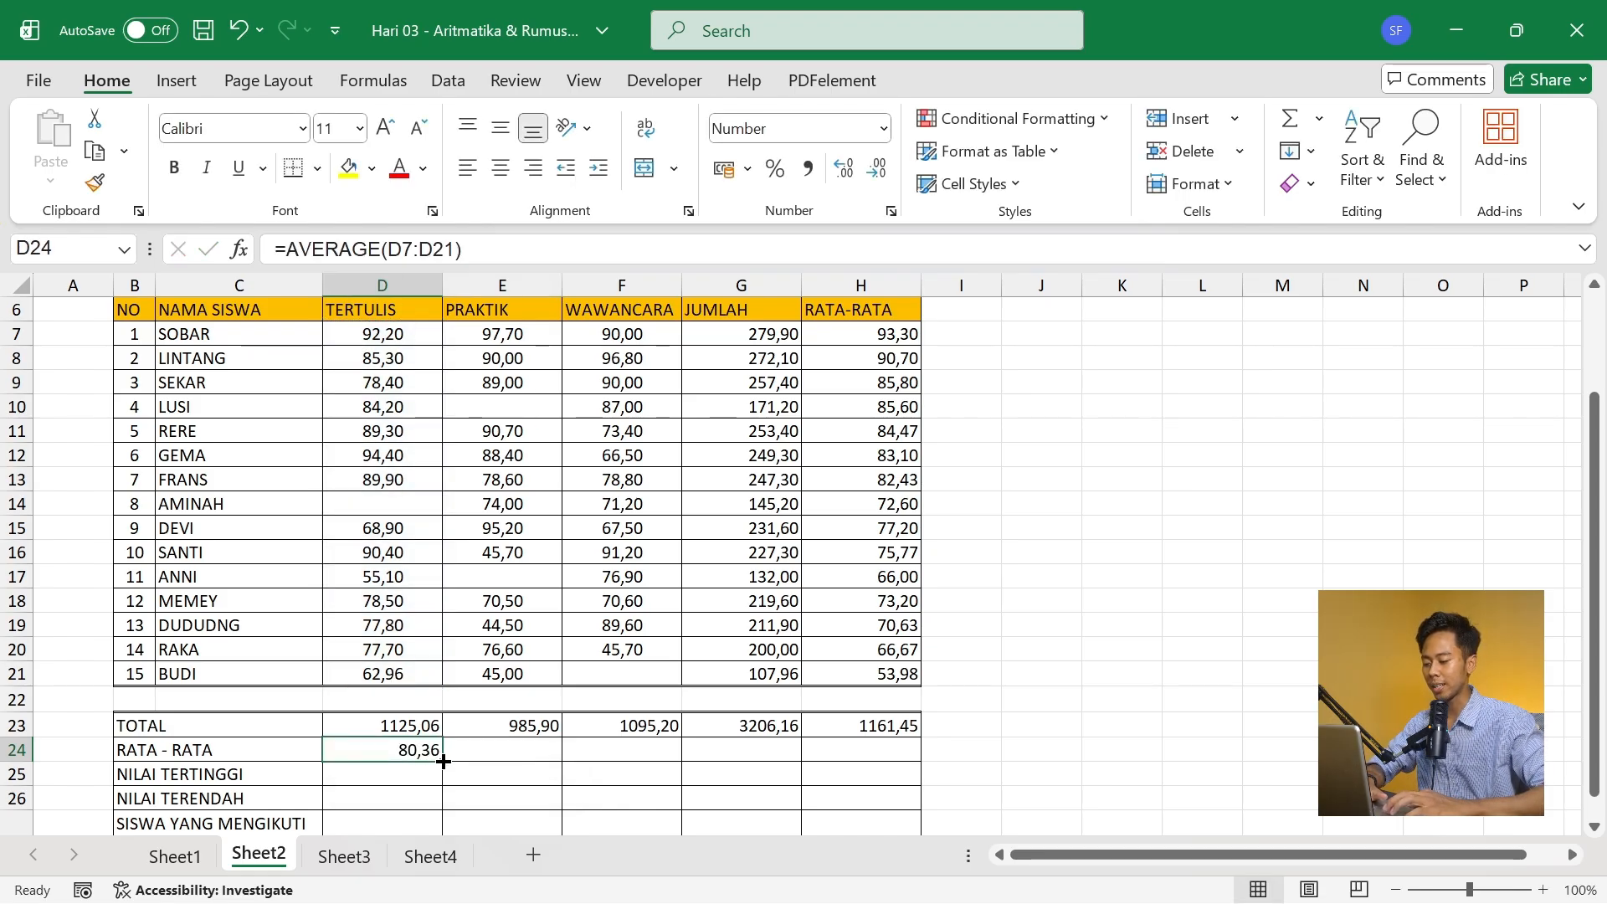
left_click_drag(444, 761, 872, 760)
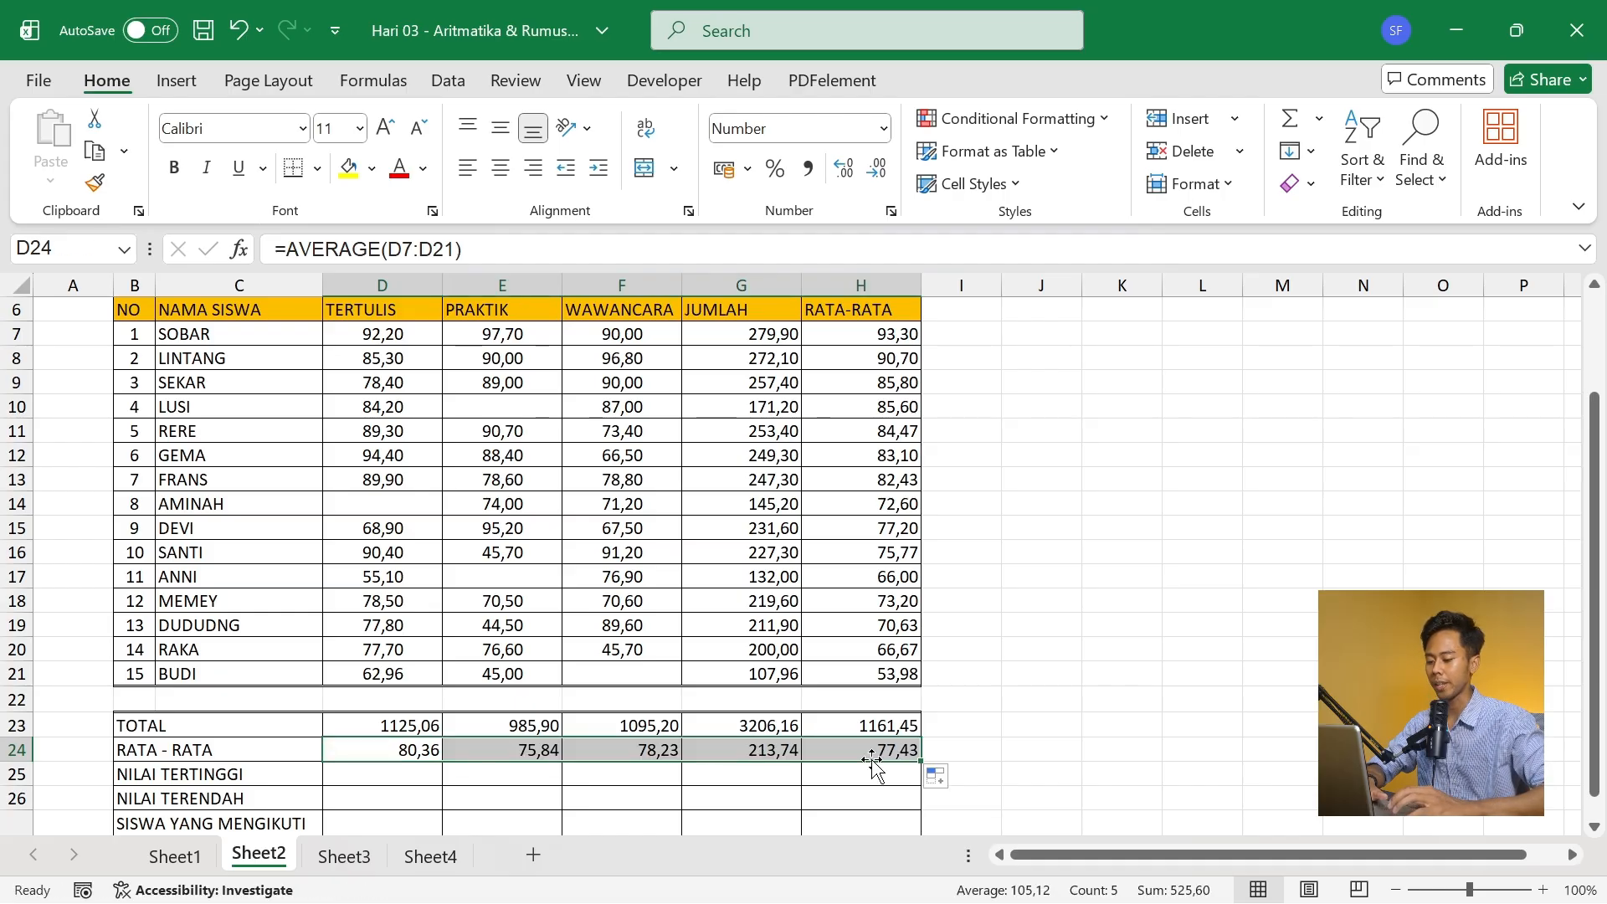
- Enter =MAX(D7:D21) in D25 of the NILAI TERTINGGI row and fill it across through H25
left_click(362, 795)
left_click(402, 765)
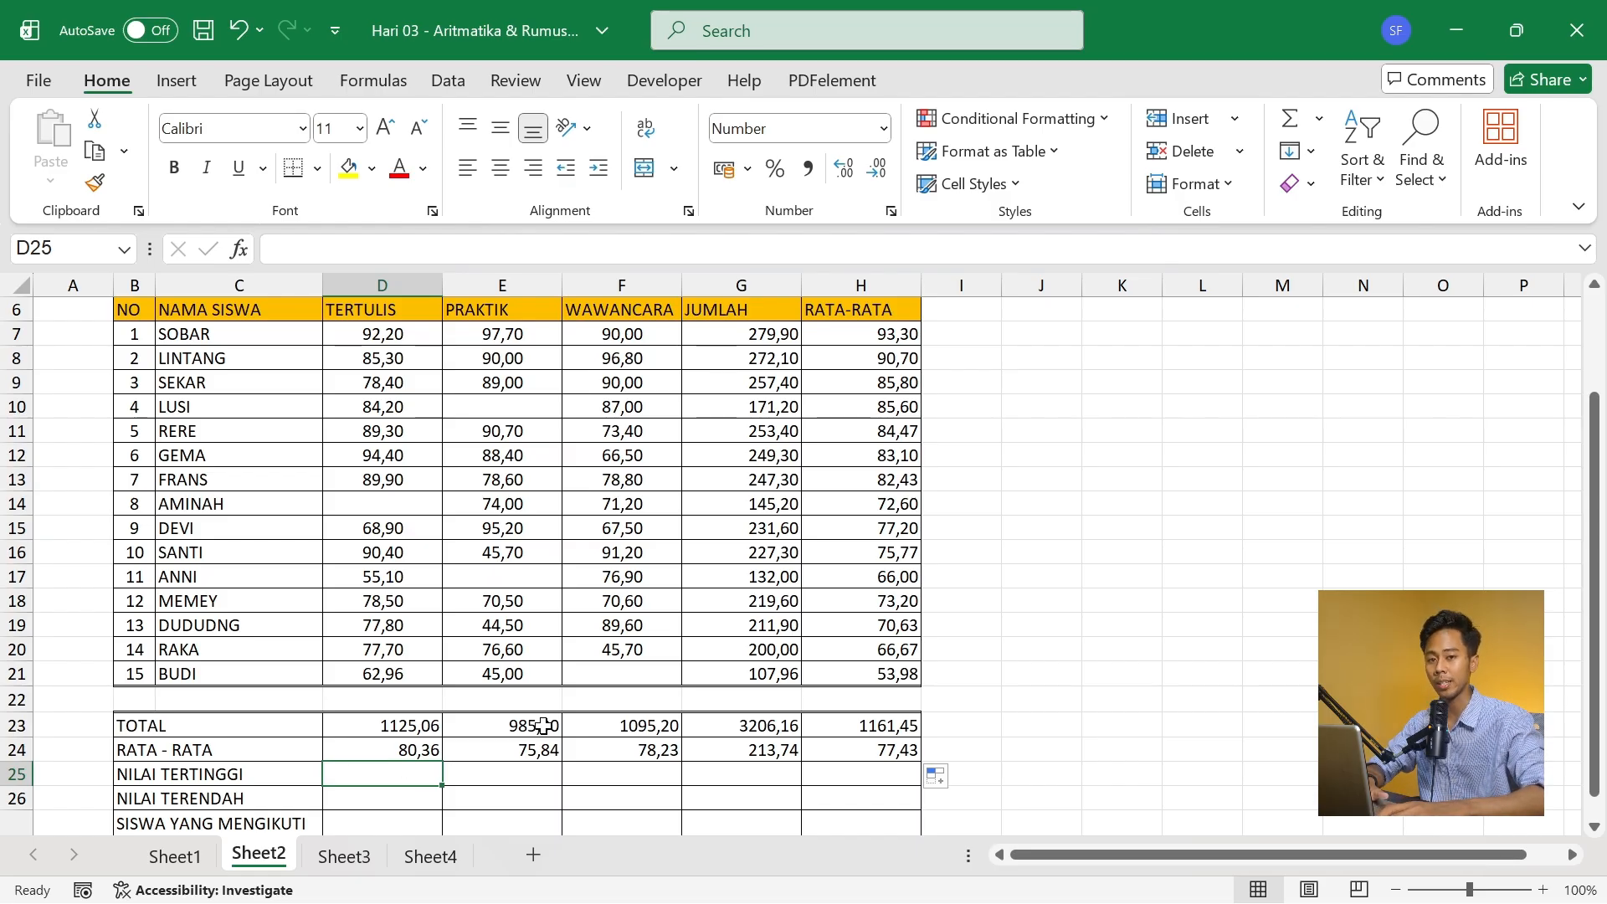
type("=m")
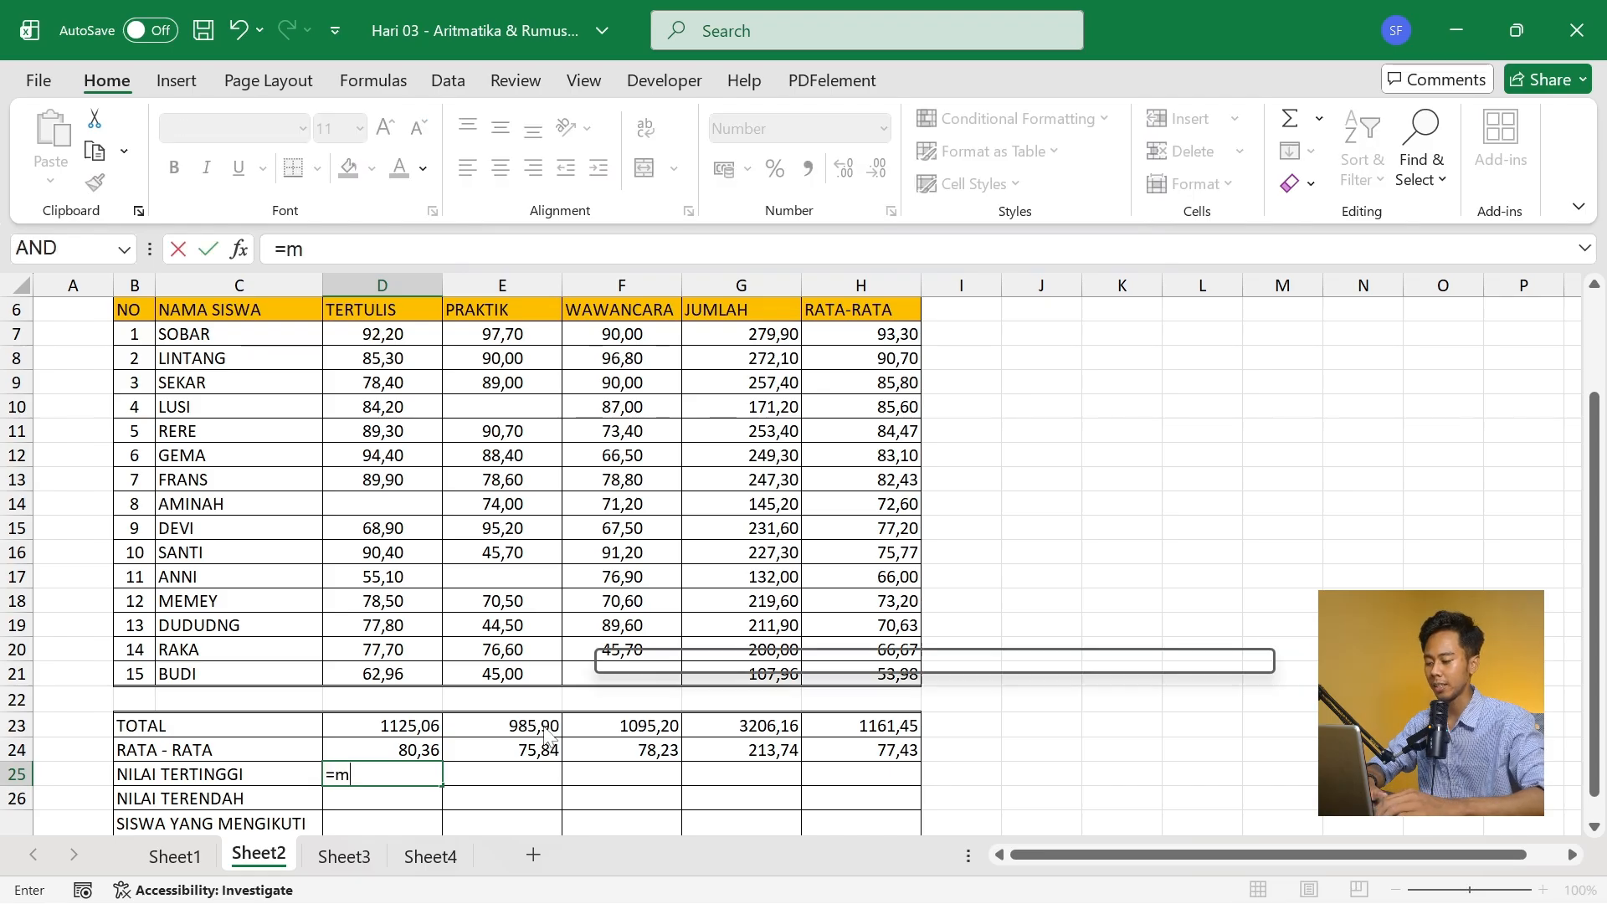
type("ax")
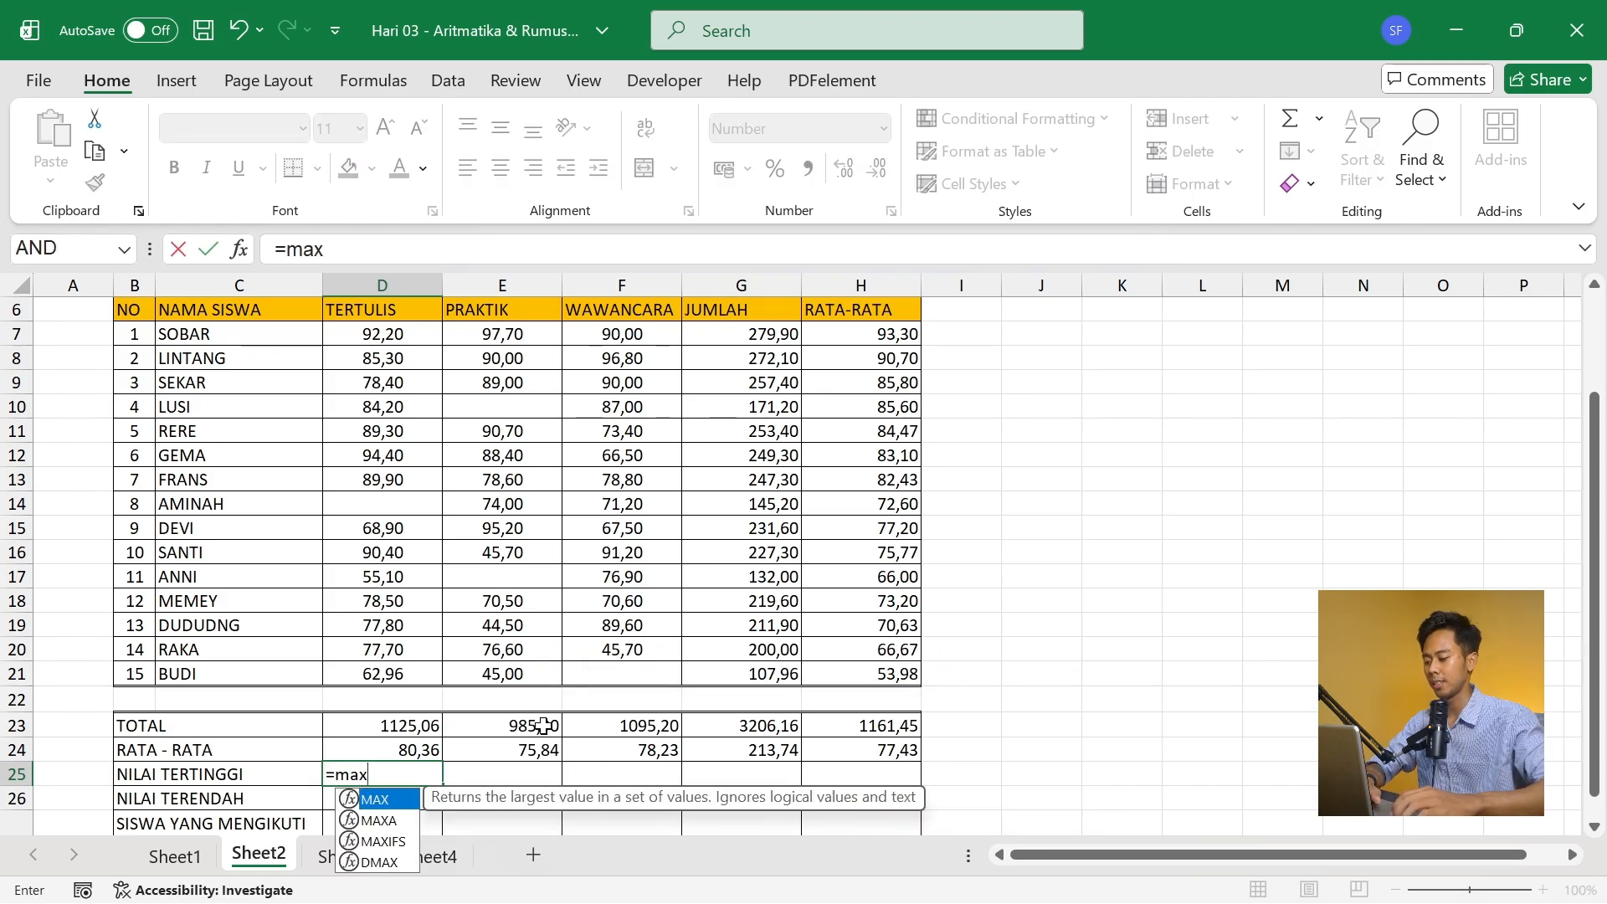
key("Tab")
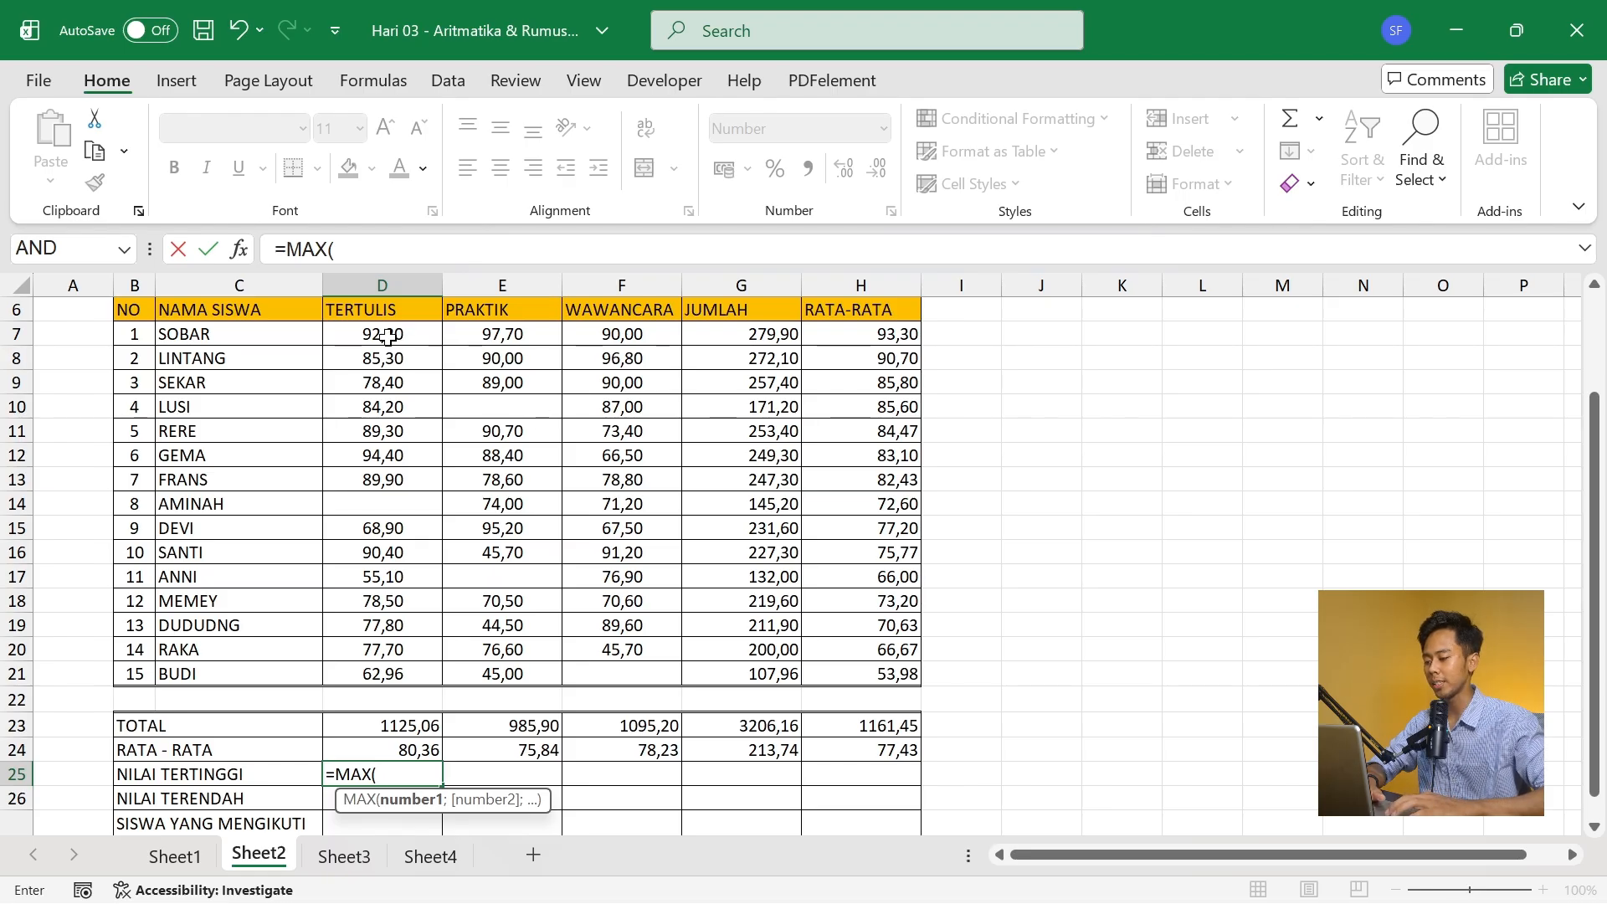
left_click_drag(388, 337, 380, 670)
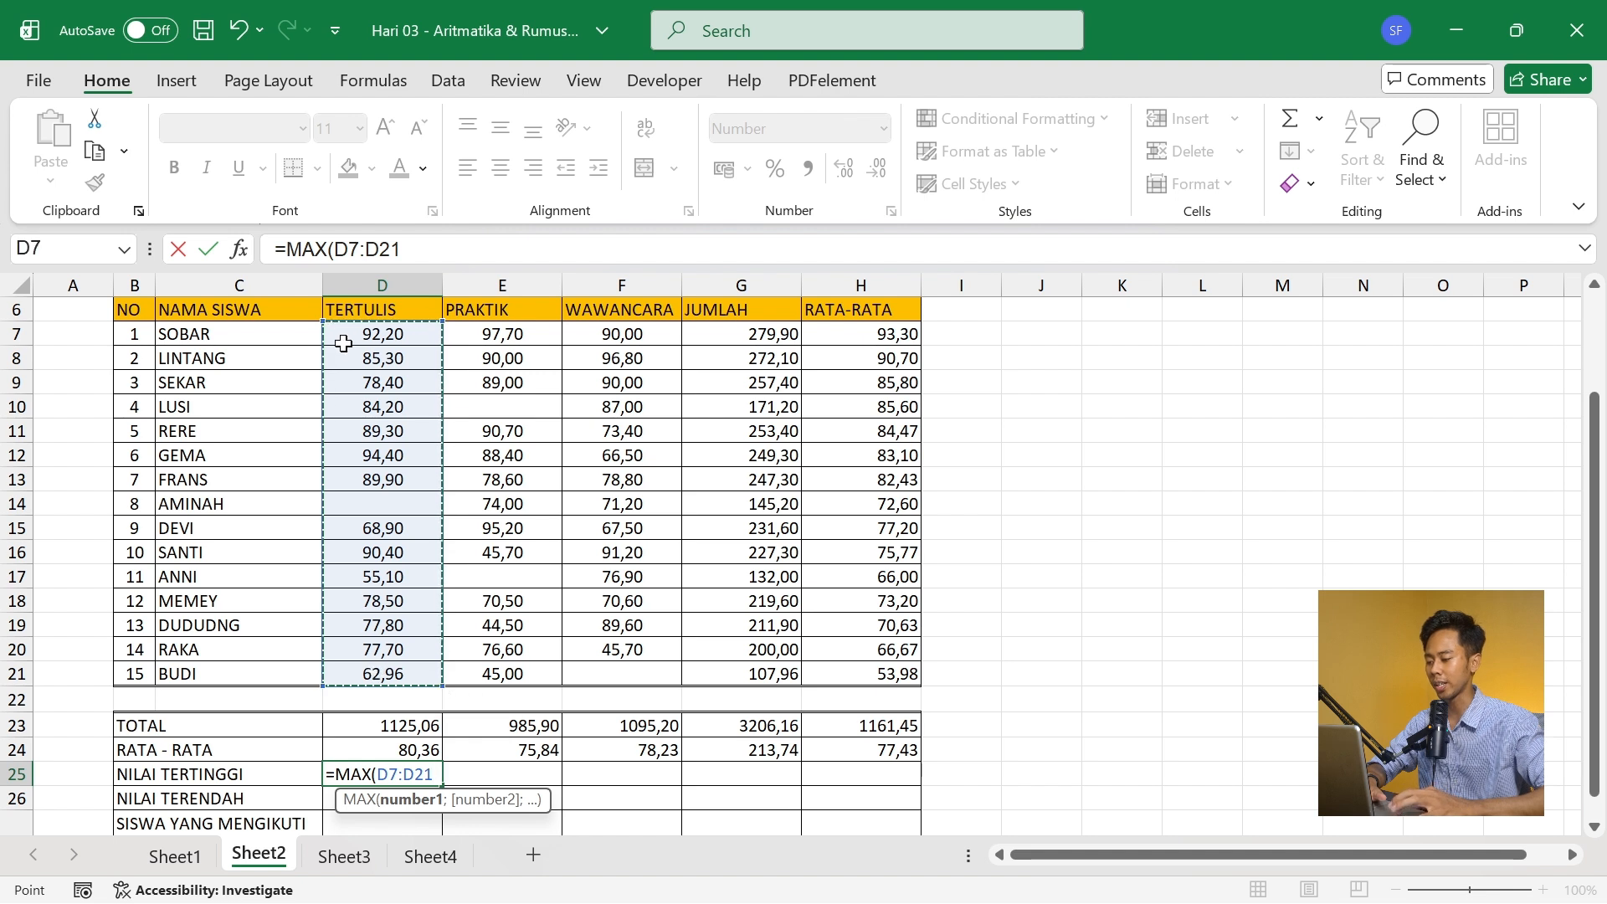
type(")")
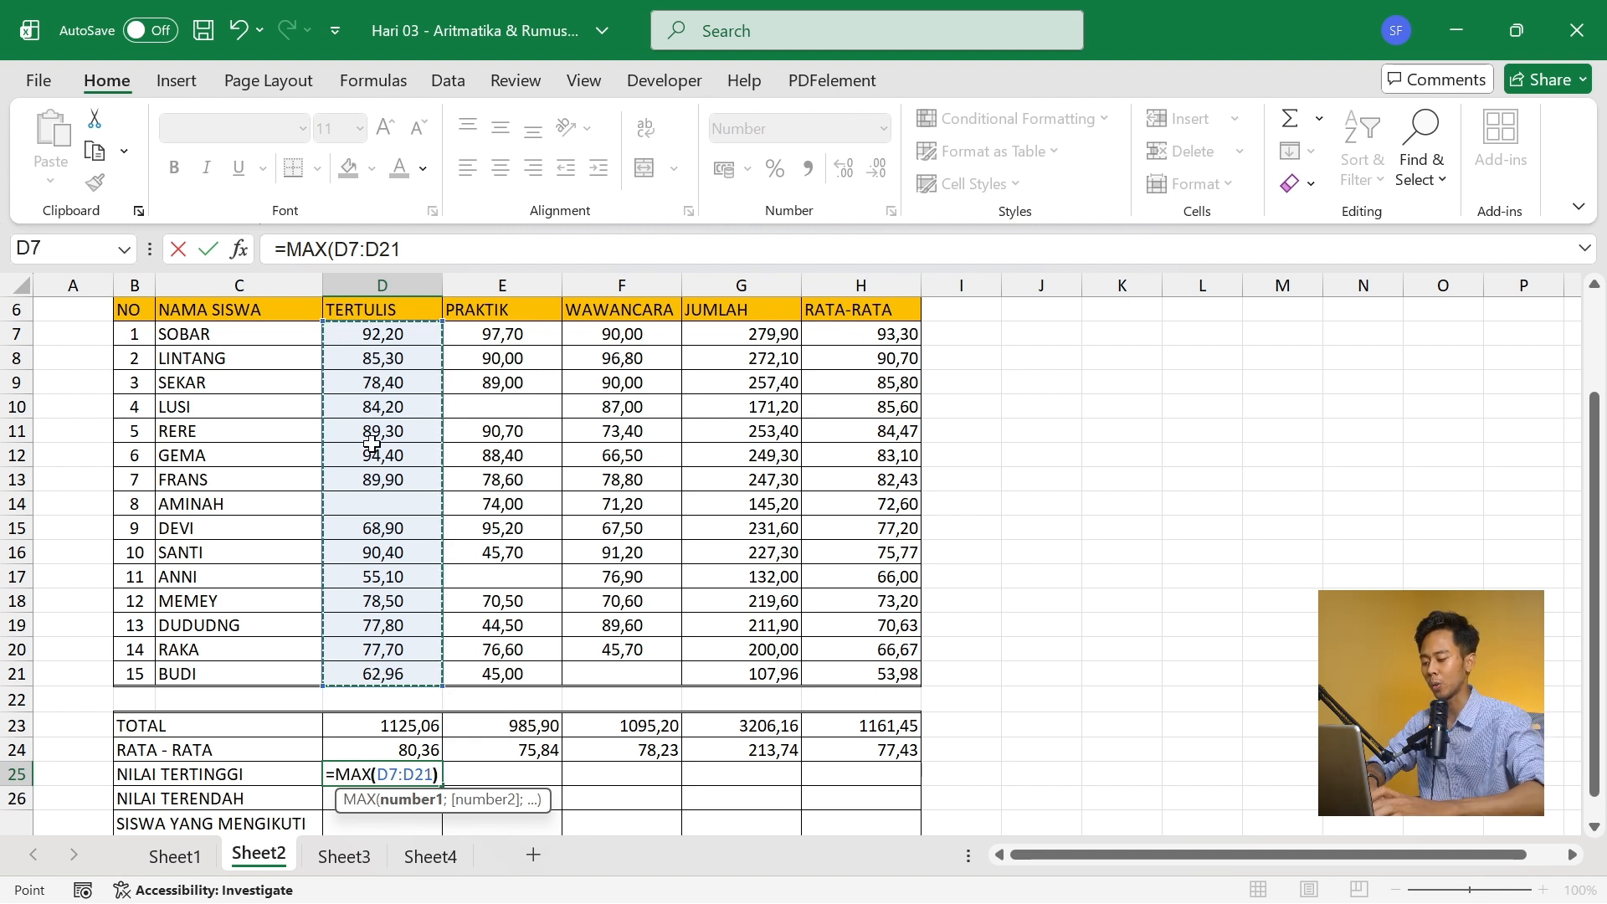
key("Tab")
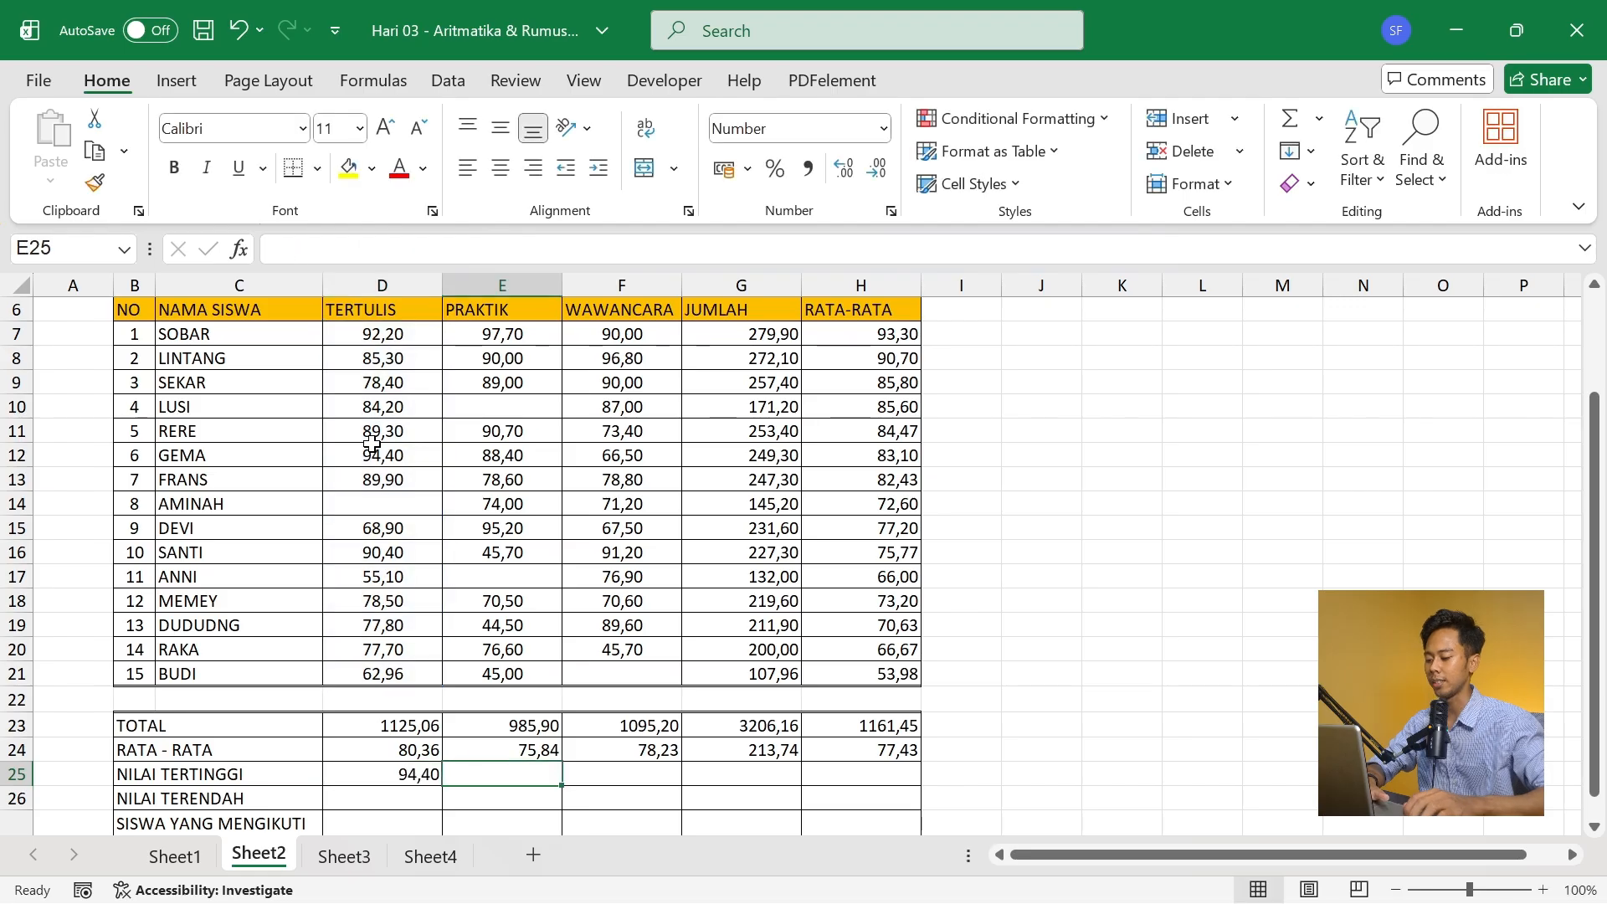
left_click(408, 775)
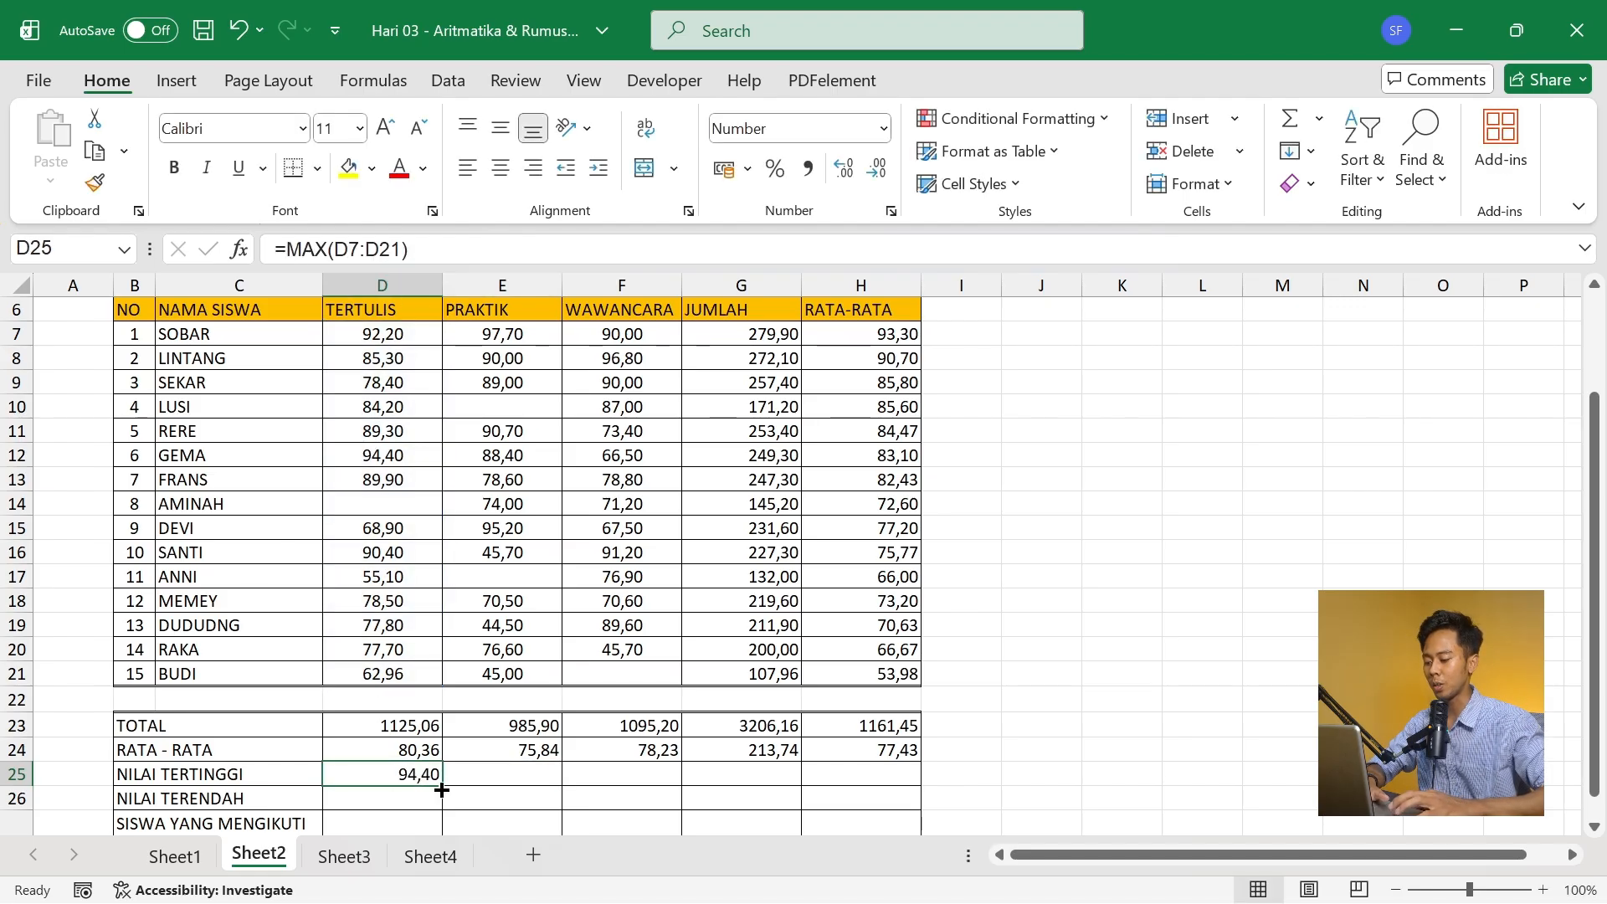
left_click_drag(443, 782, 867, 772)
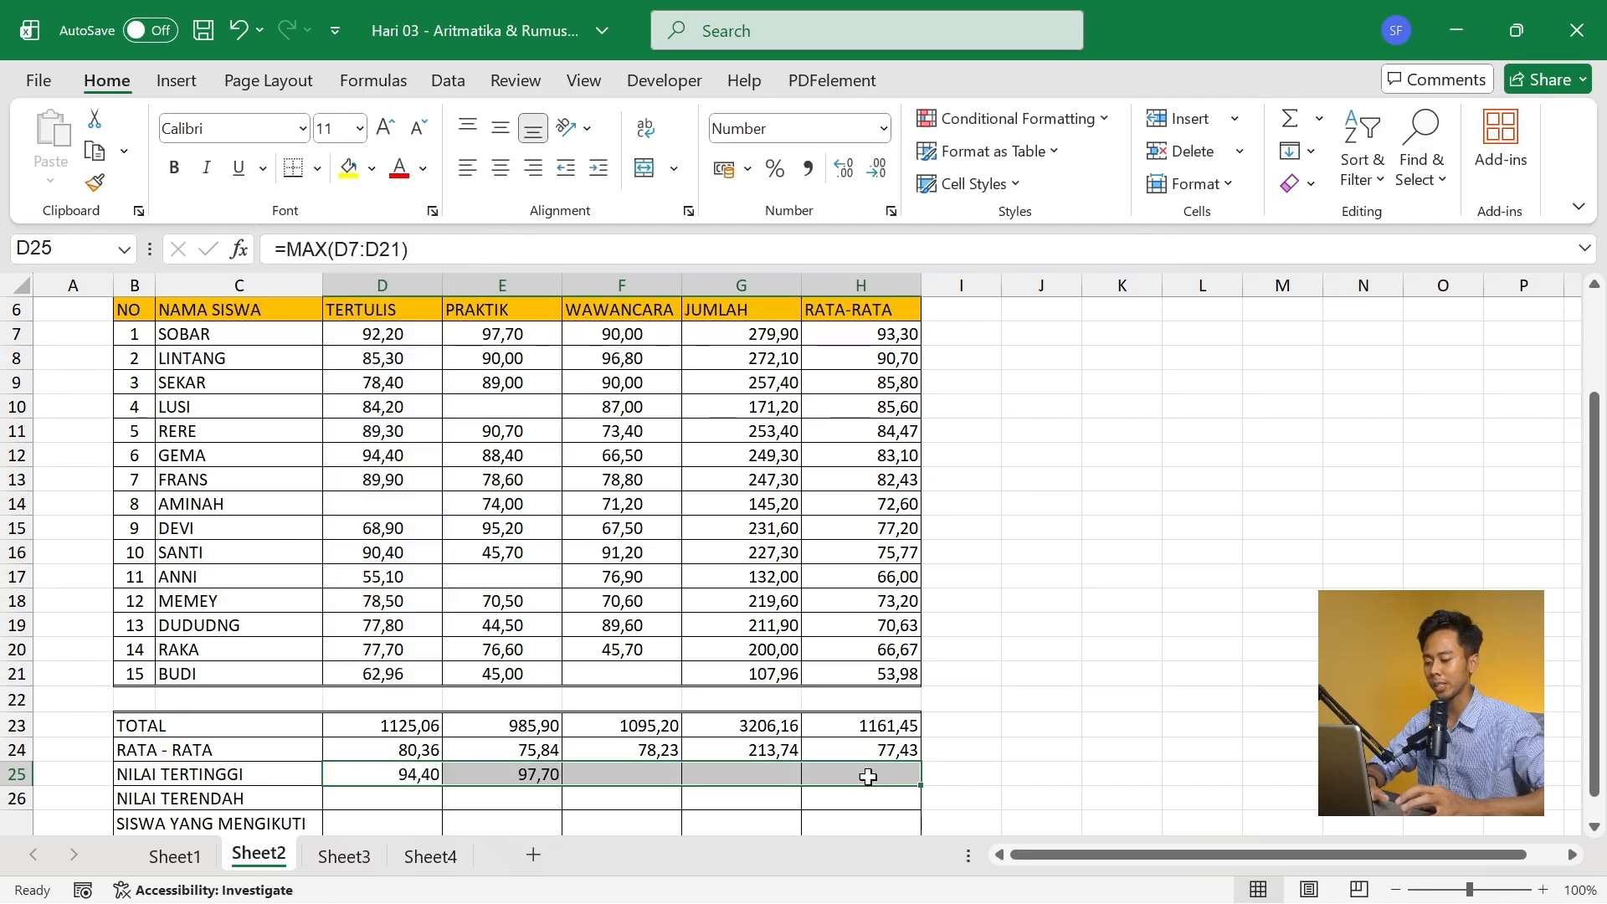
- Enter =MIN(D7:D21) in D26 of the NILAI TERENDAH row and fill it across through H26
left_click(388, 803)
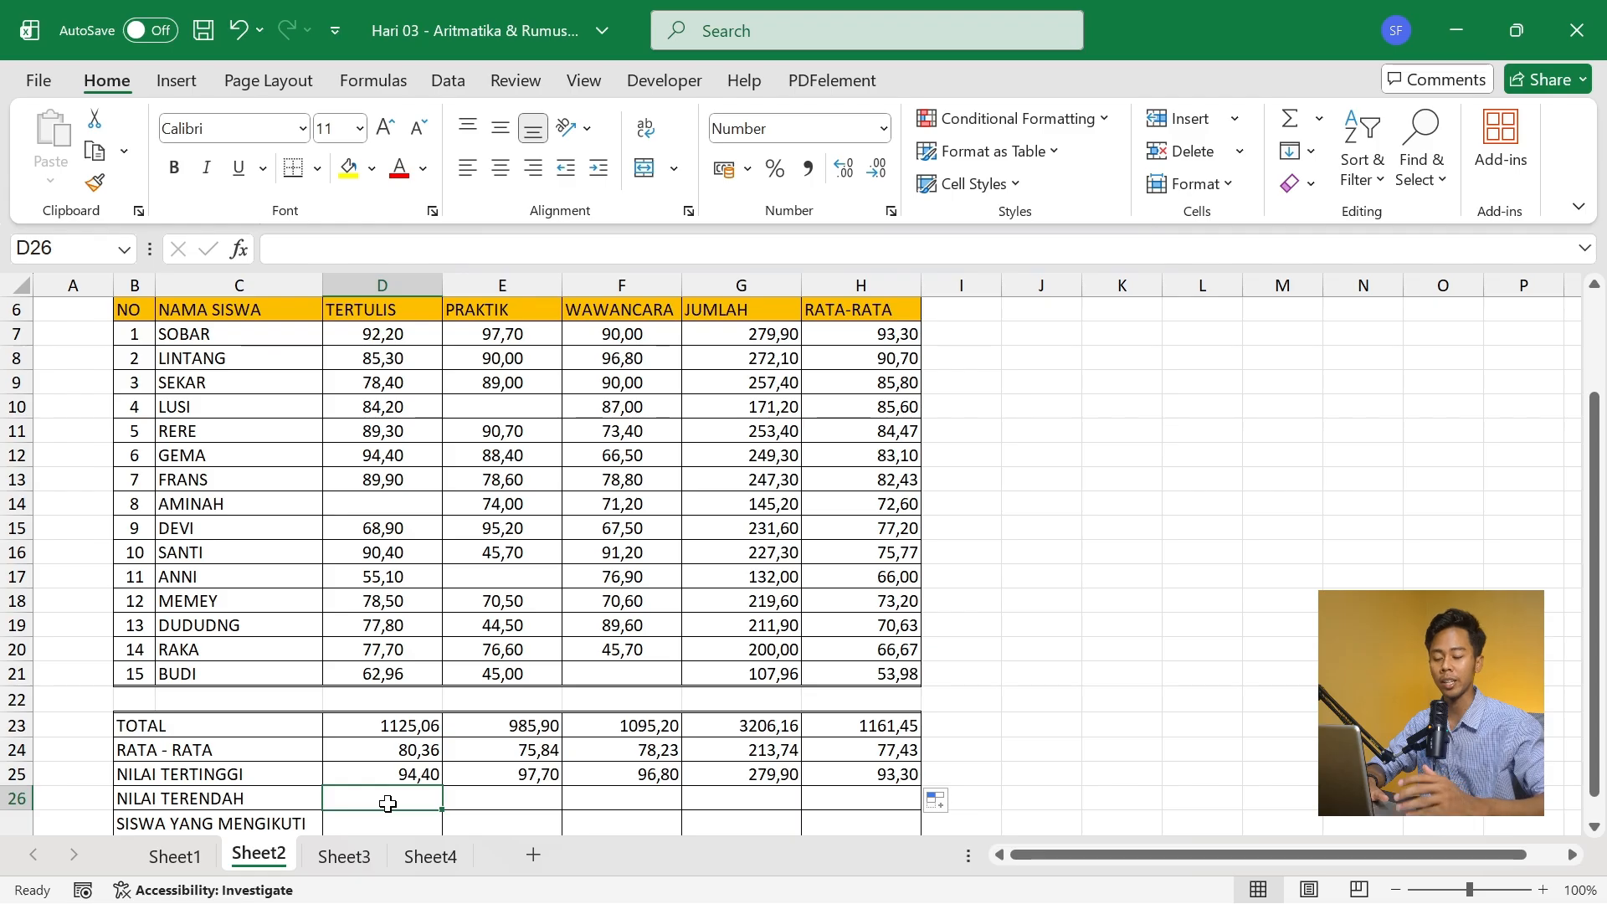
type("=min")
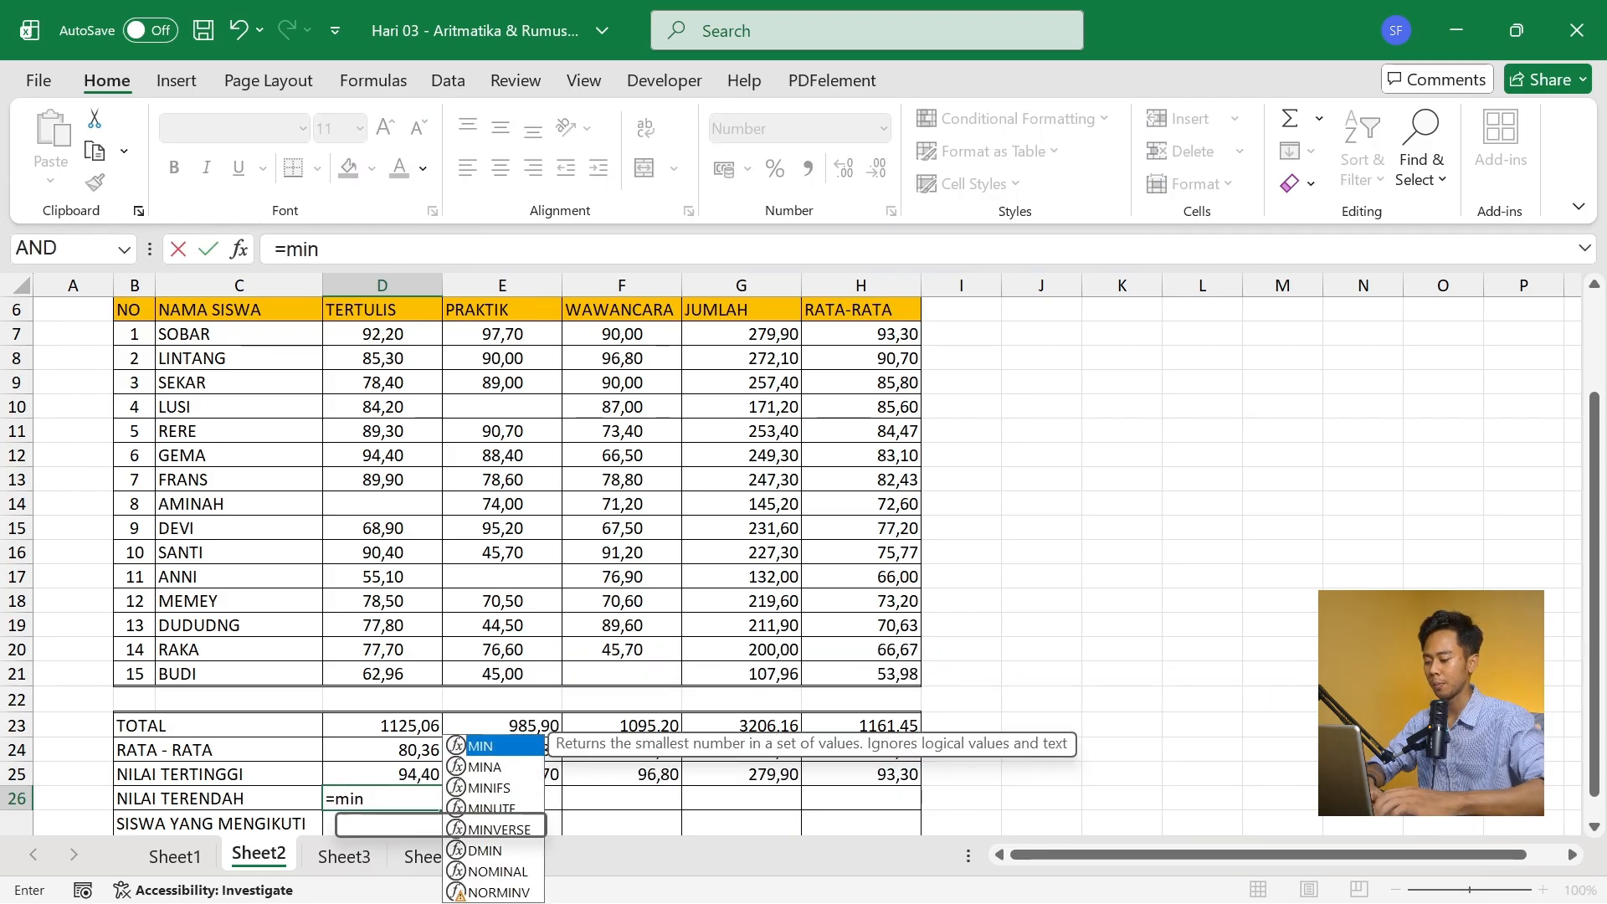
key("Tab")
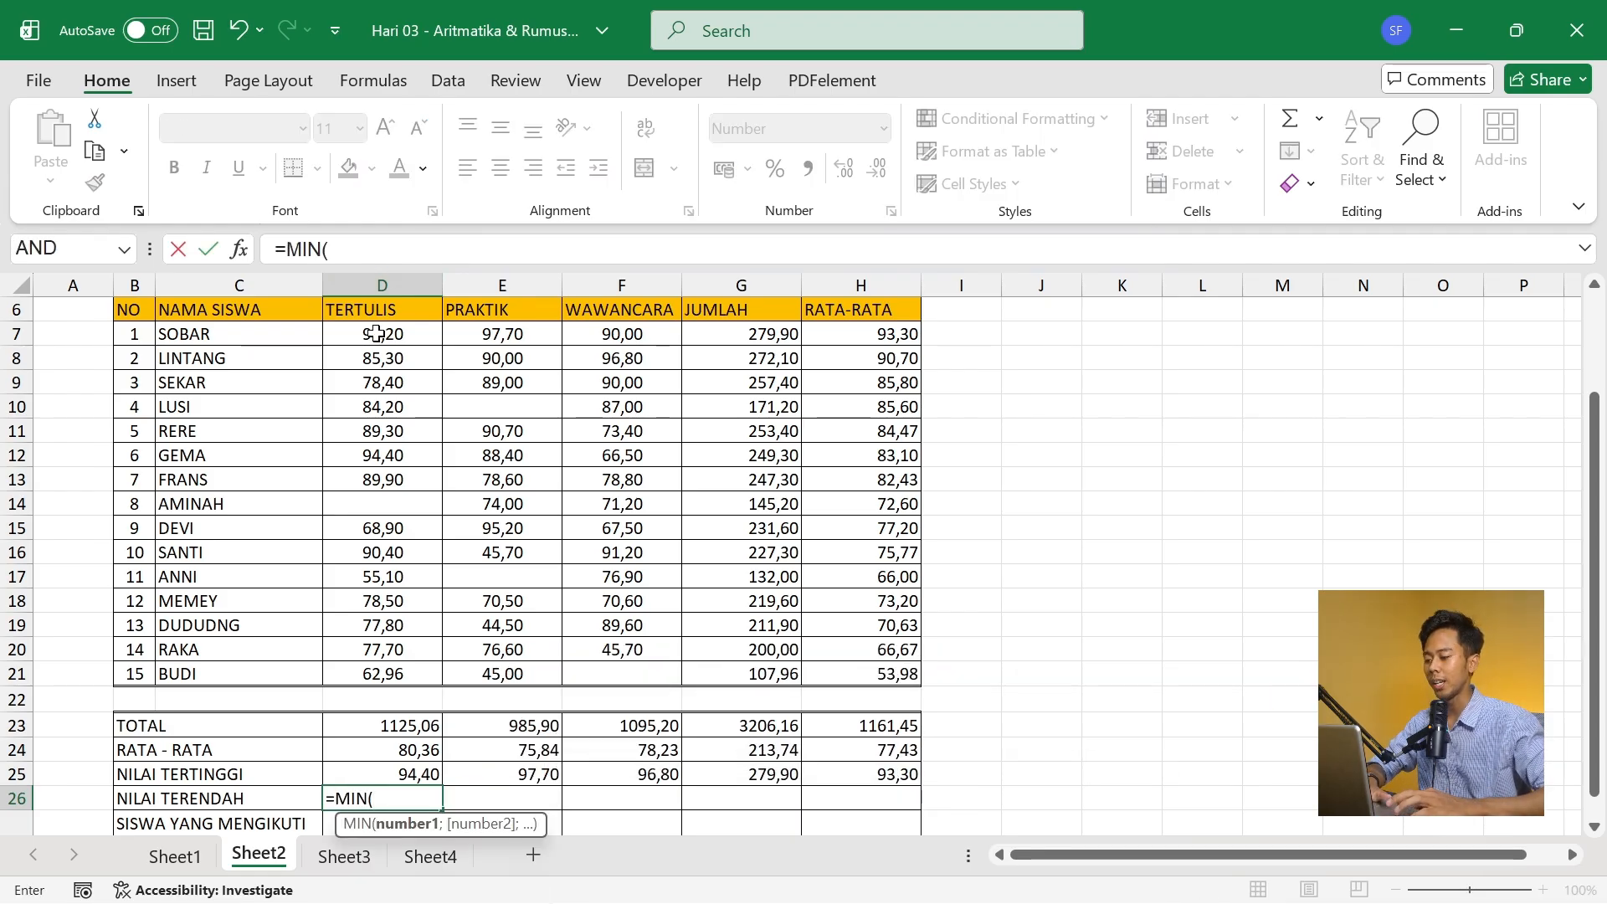
left_click_drag(377, 334, 378, 667)
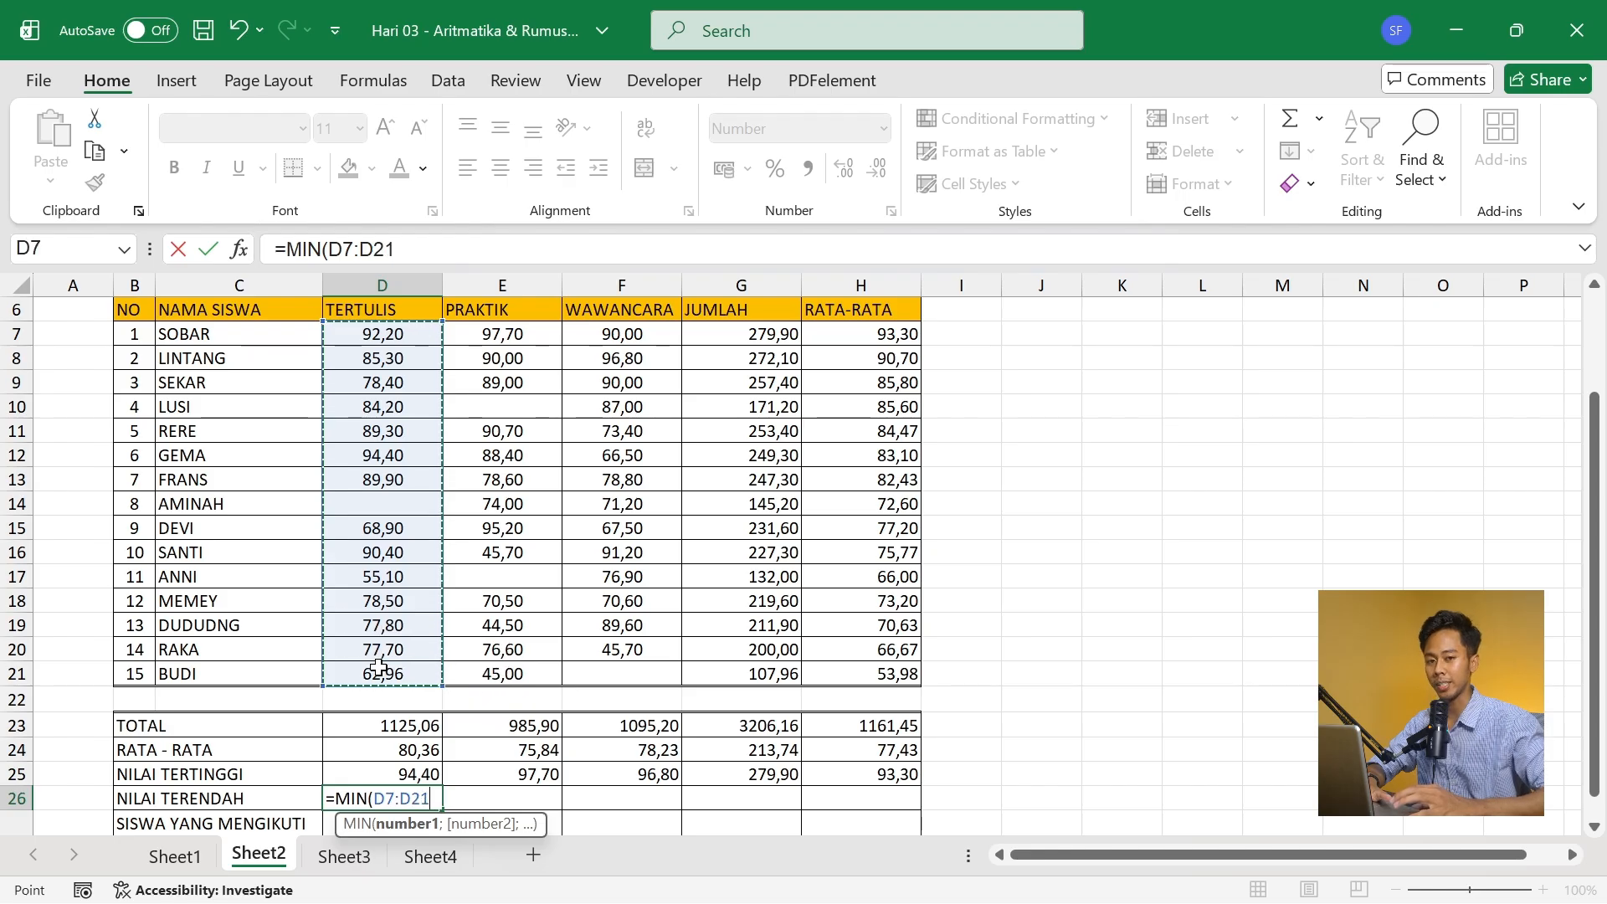
type(")")
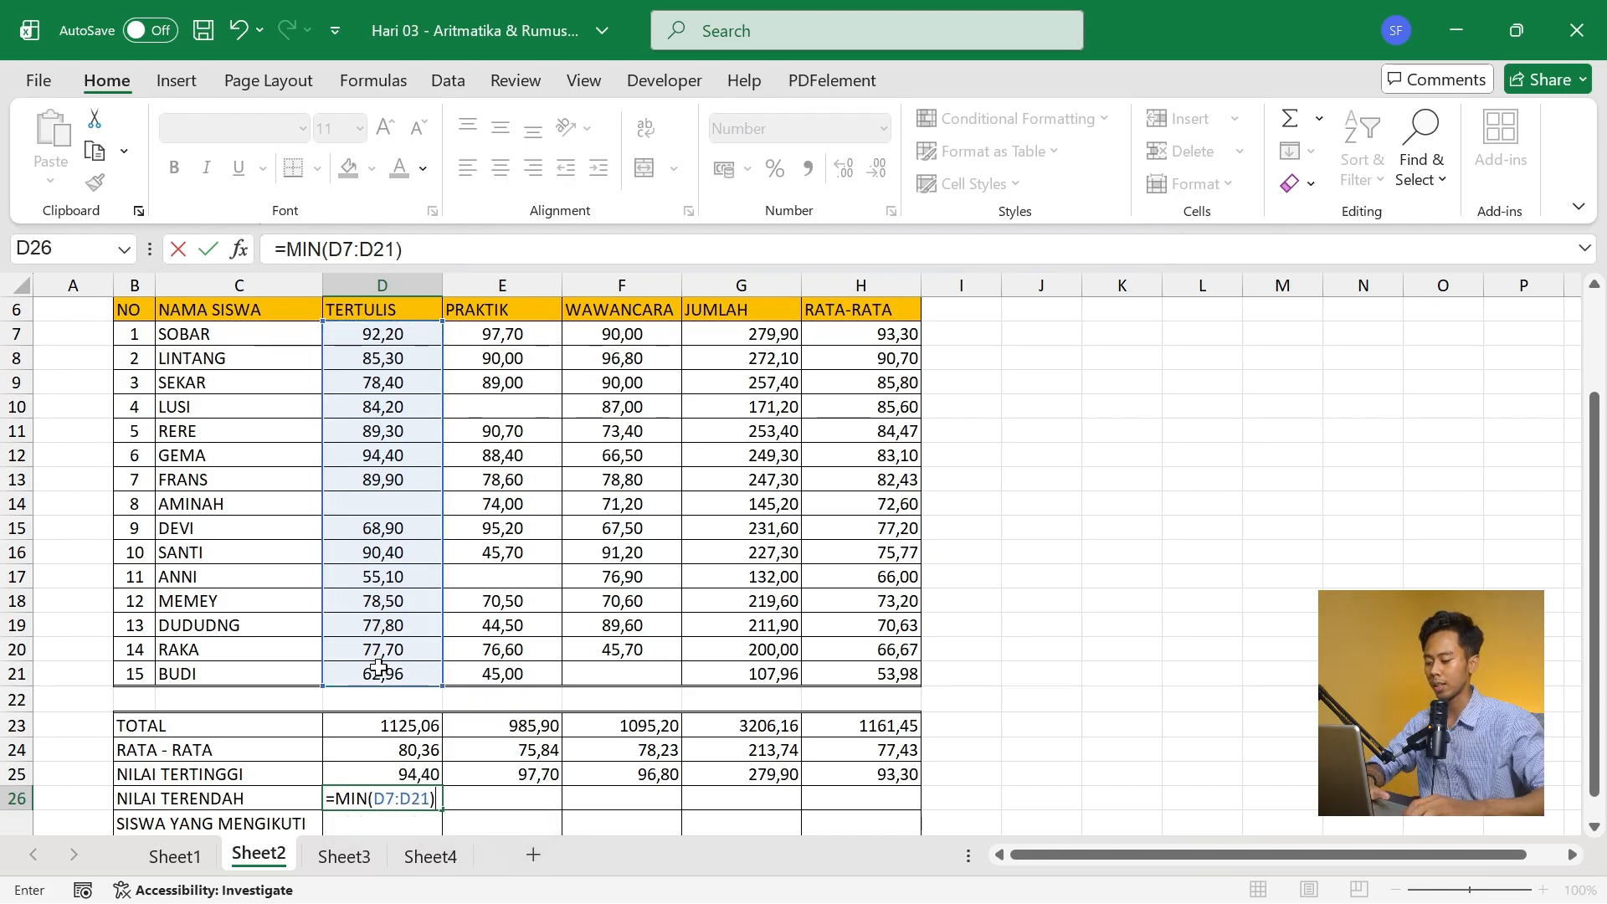
key("Tab")
left_click(413, 791)
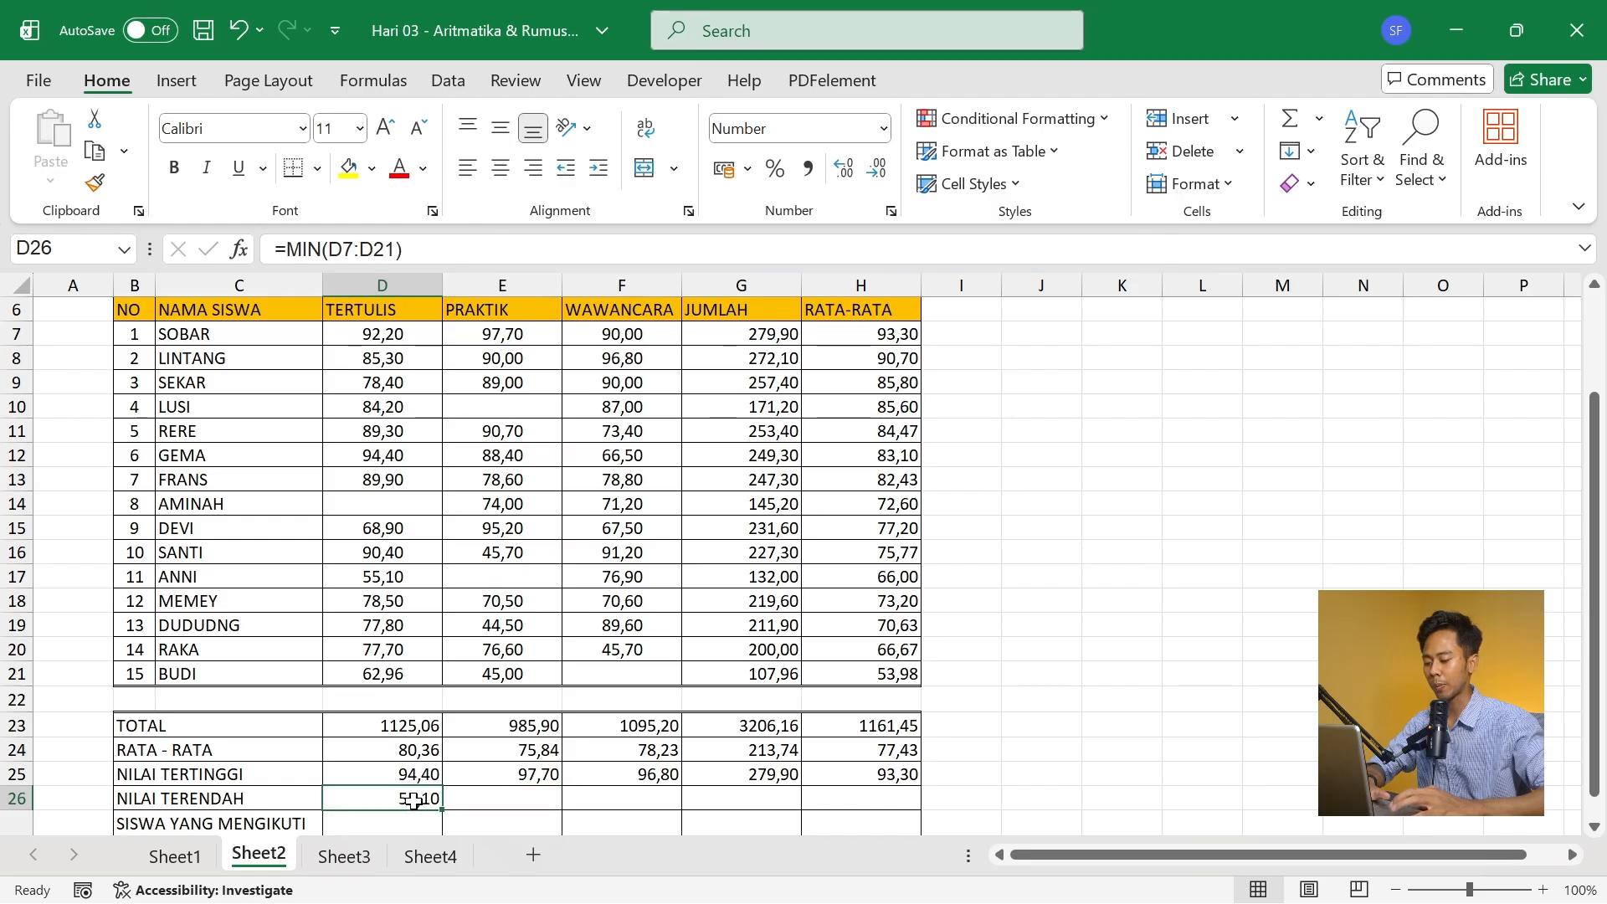
left_click_drag(444, 806, 874, 803)
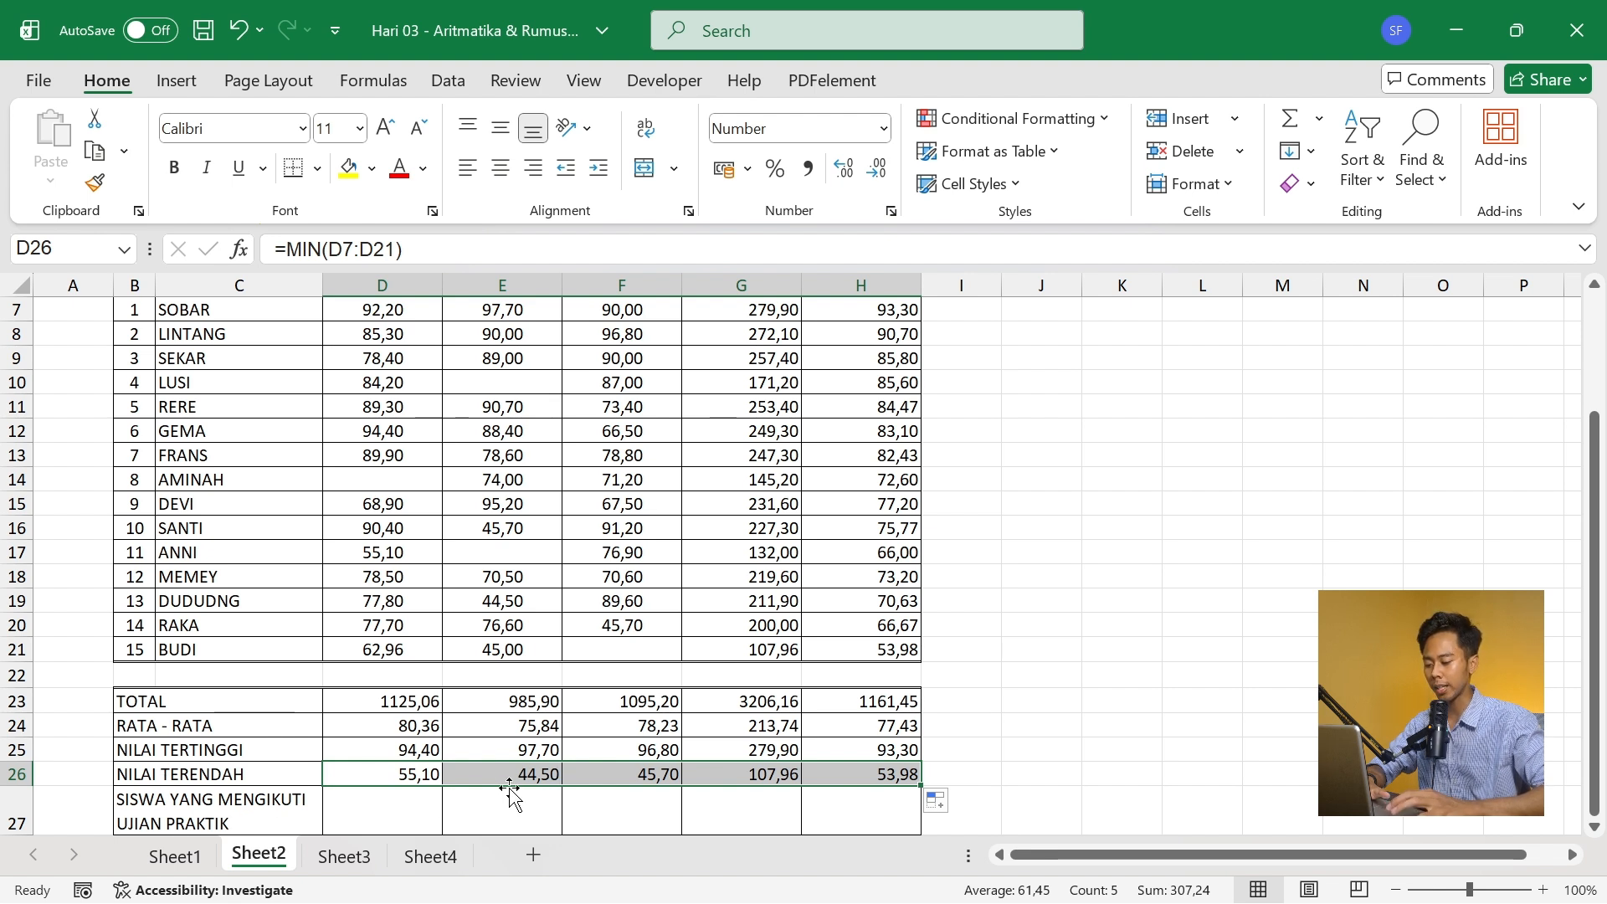
- Count the students who took the PRAKTIK exam by entering =COUNT(E7:E21) in D27
left_click(414, 821)
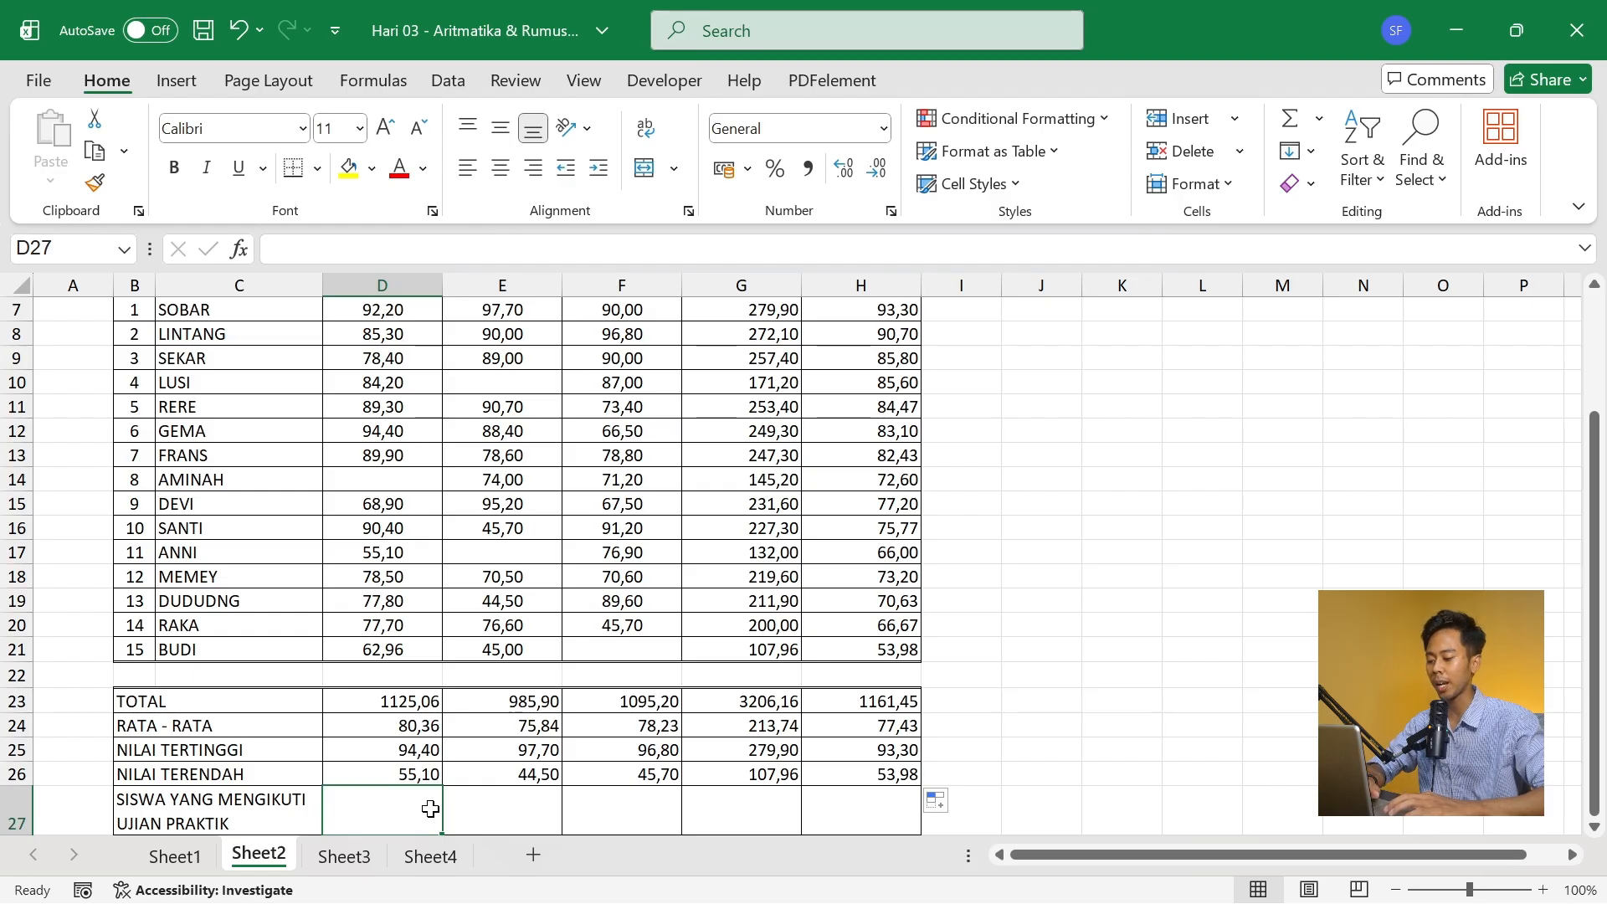
type("=")
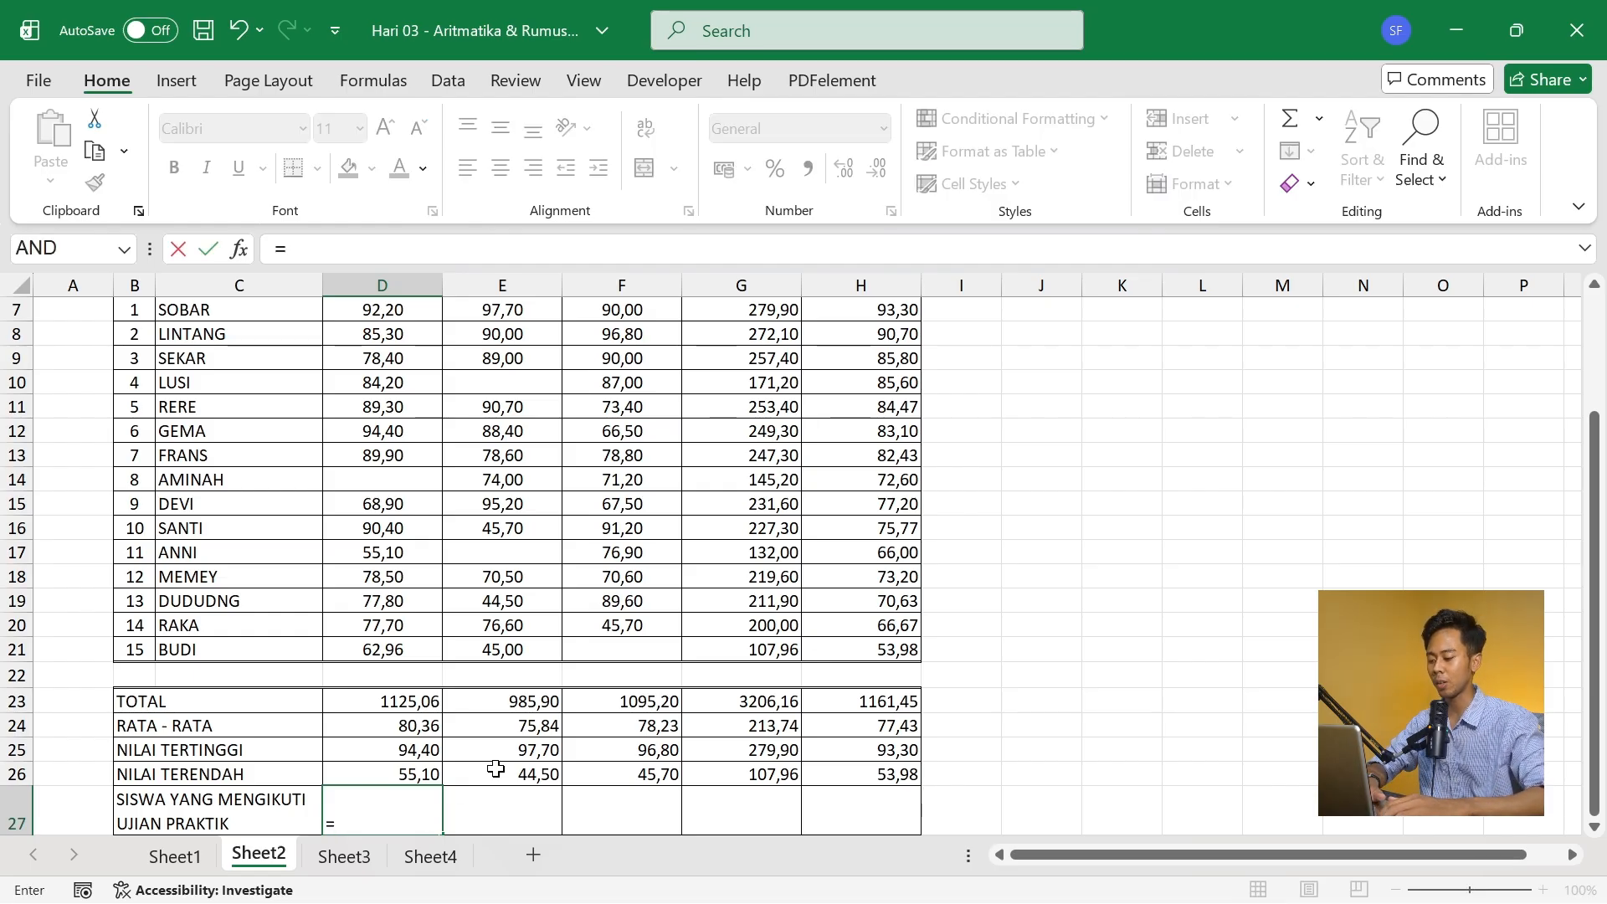
type("coun")
key("Tab")
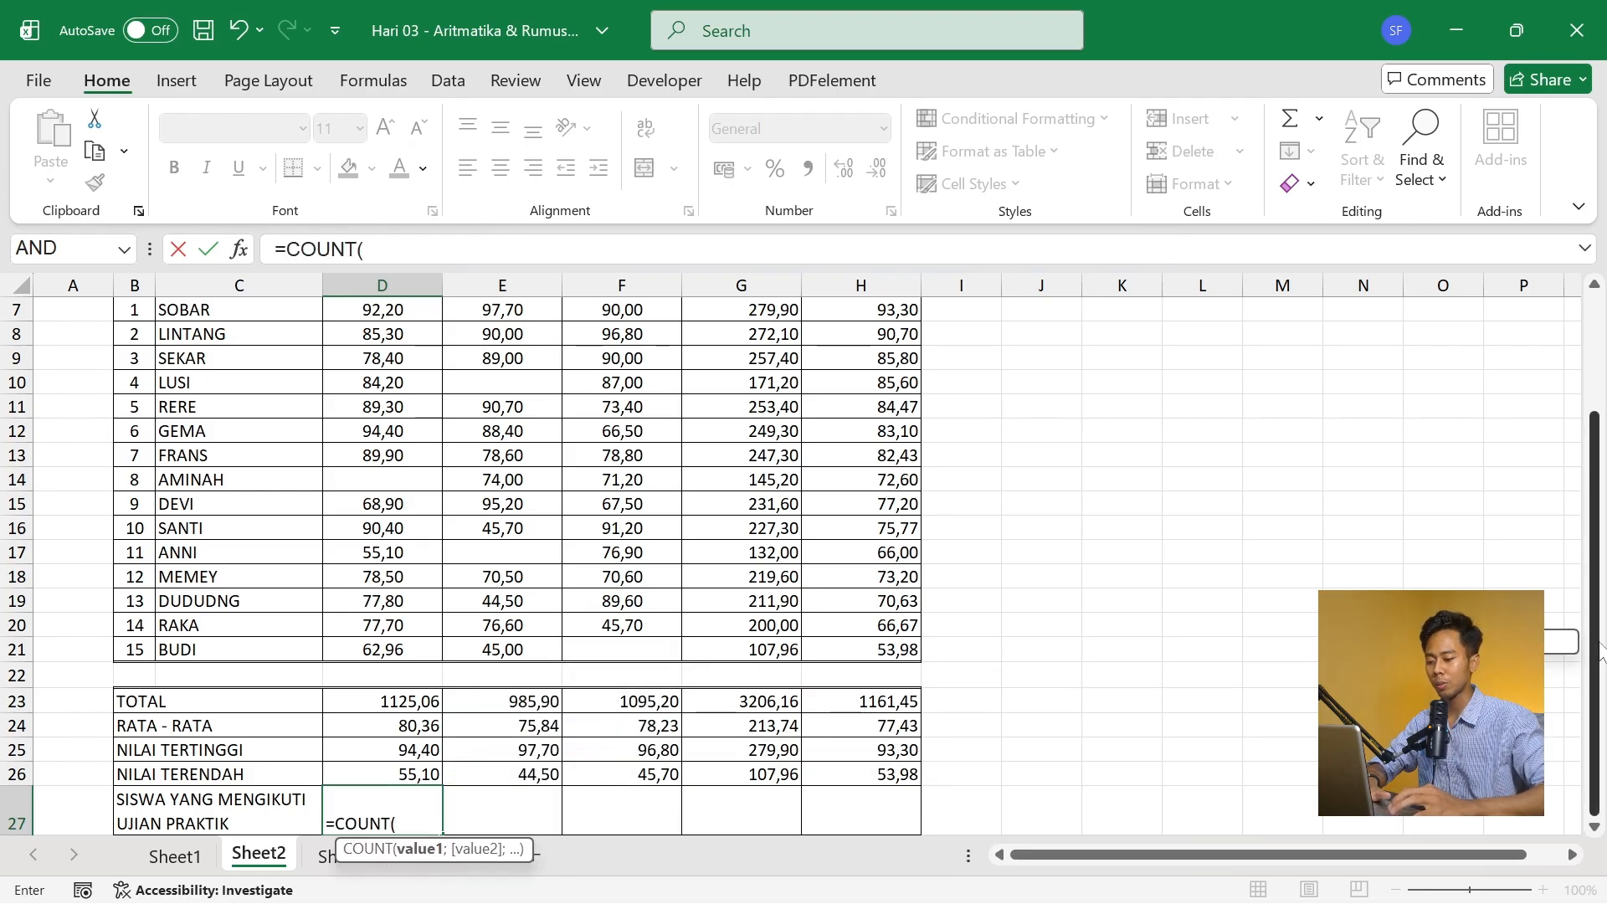
scroll(732, 473, "up", 1)
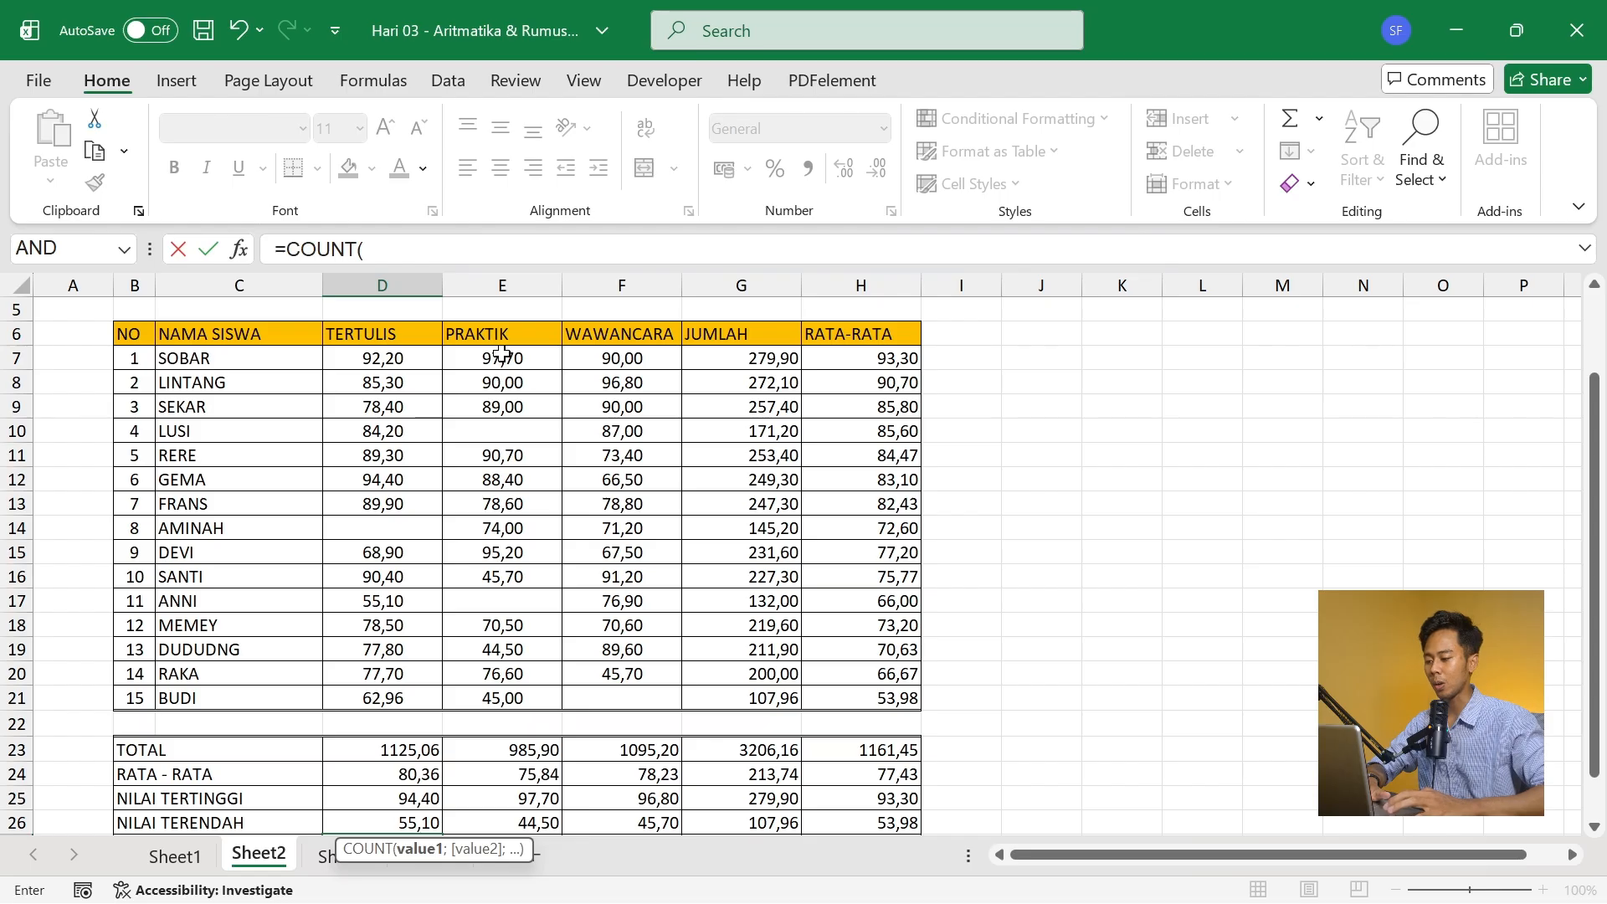
left_click_drag(502, 356, 506, 690)
key("Return")
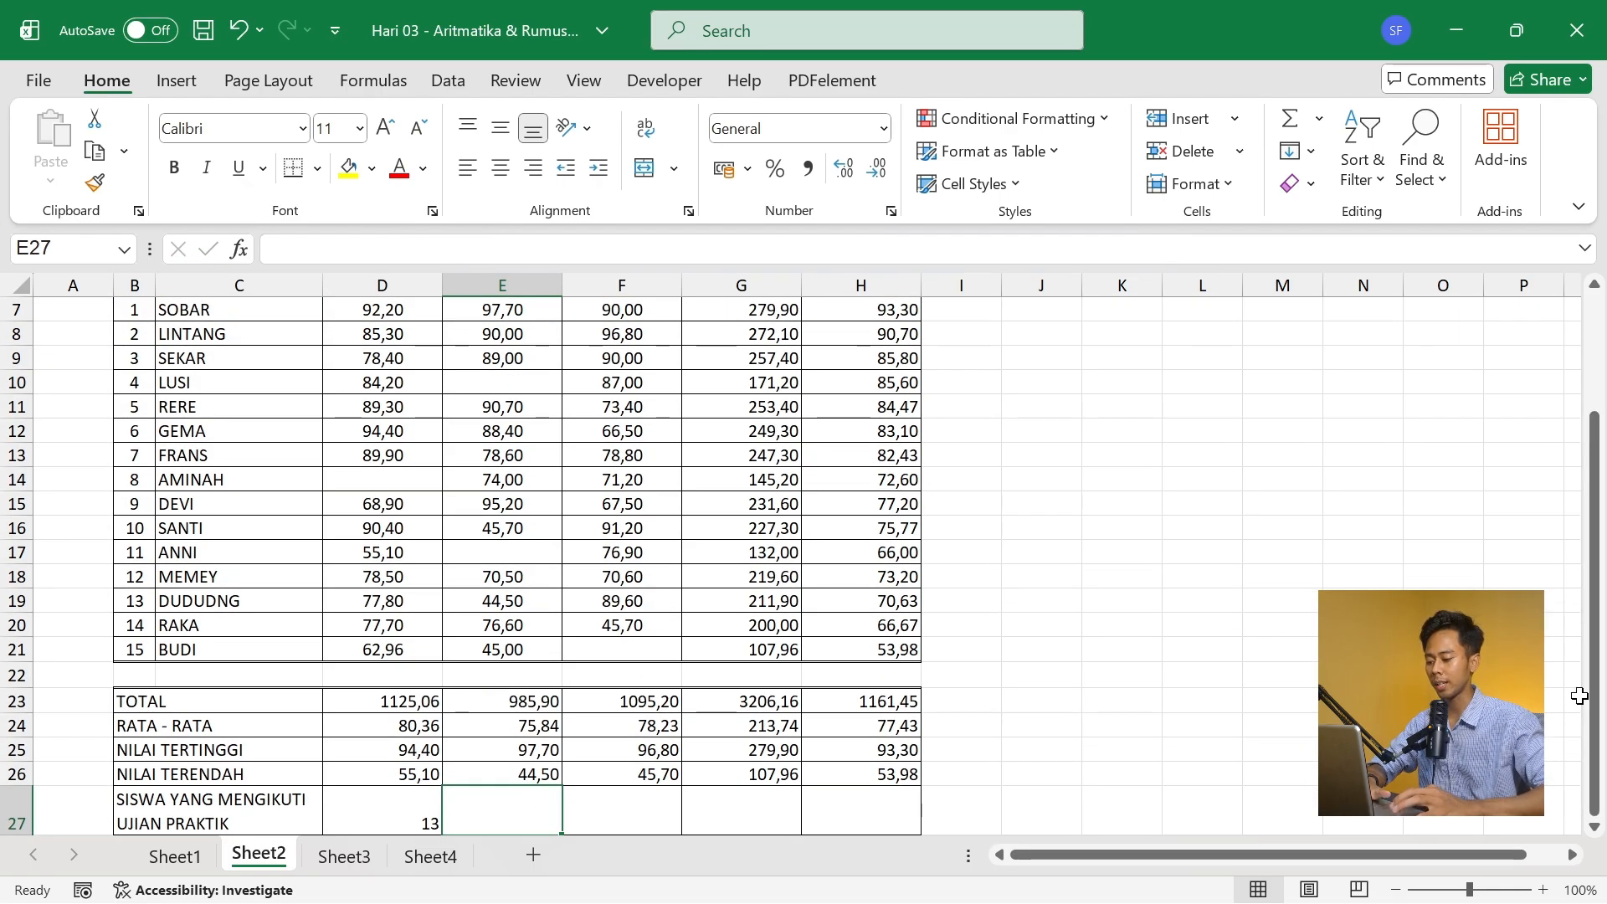
left_click(427, 799)
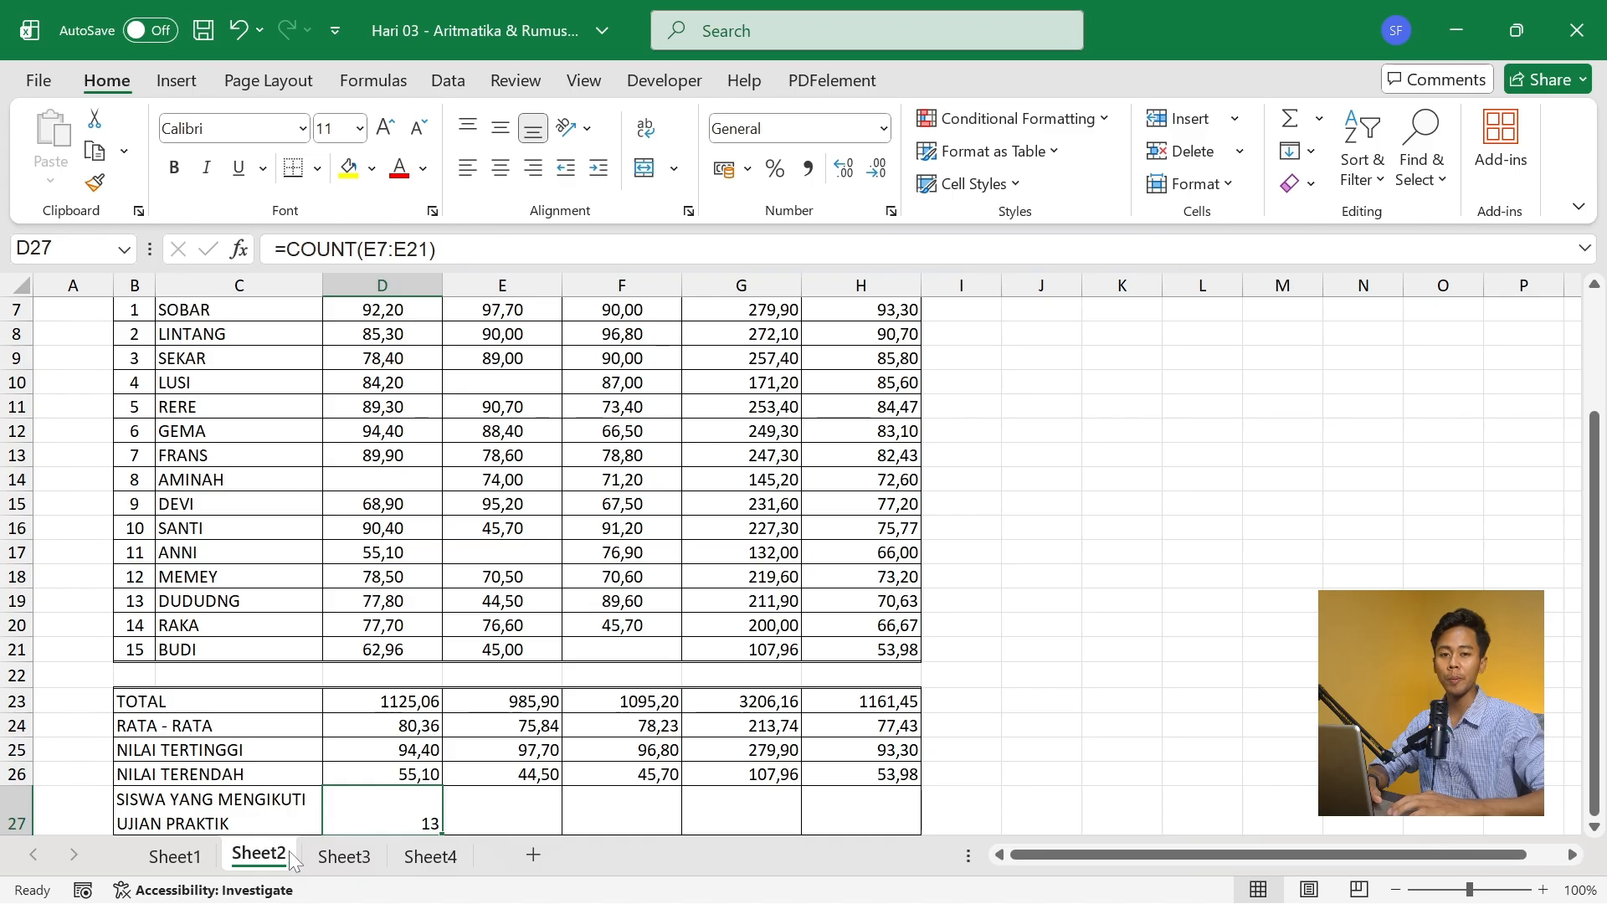
- On Sheet3, count the students who took ASESMEN 1 by entering =COUNT(D7:D16) in G18
left_click(343, 857)
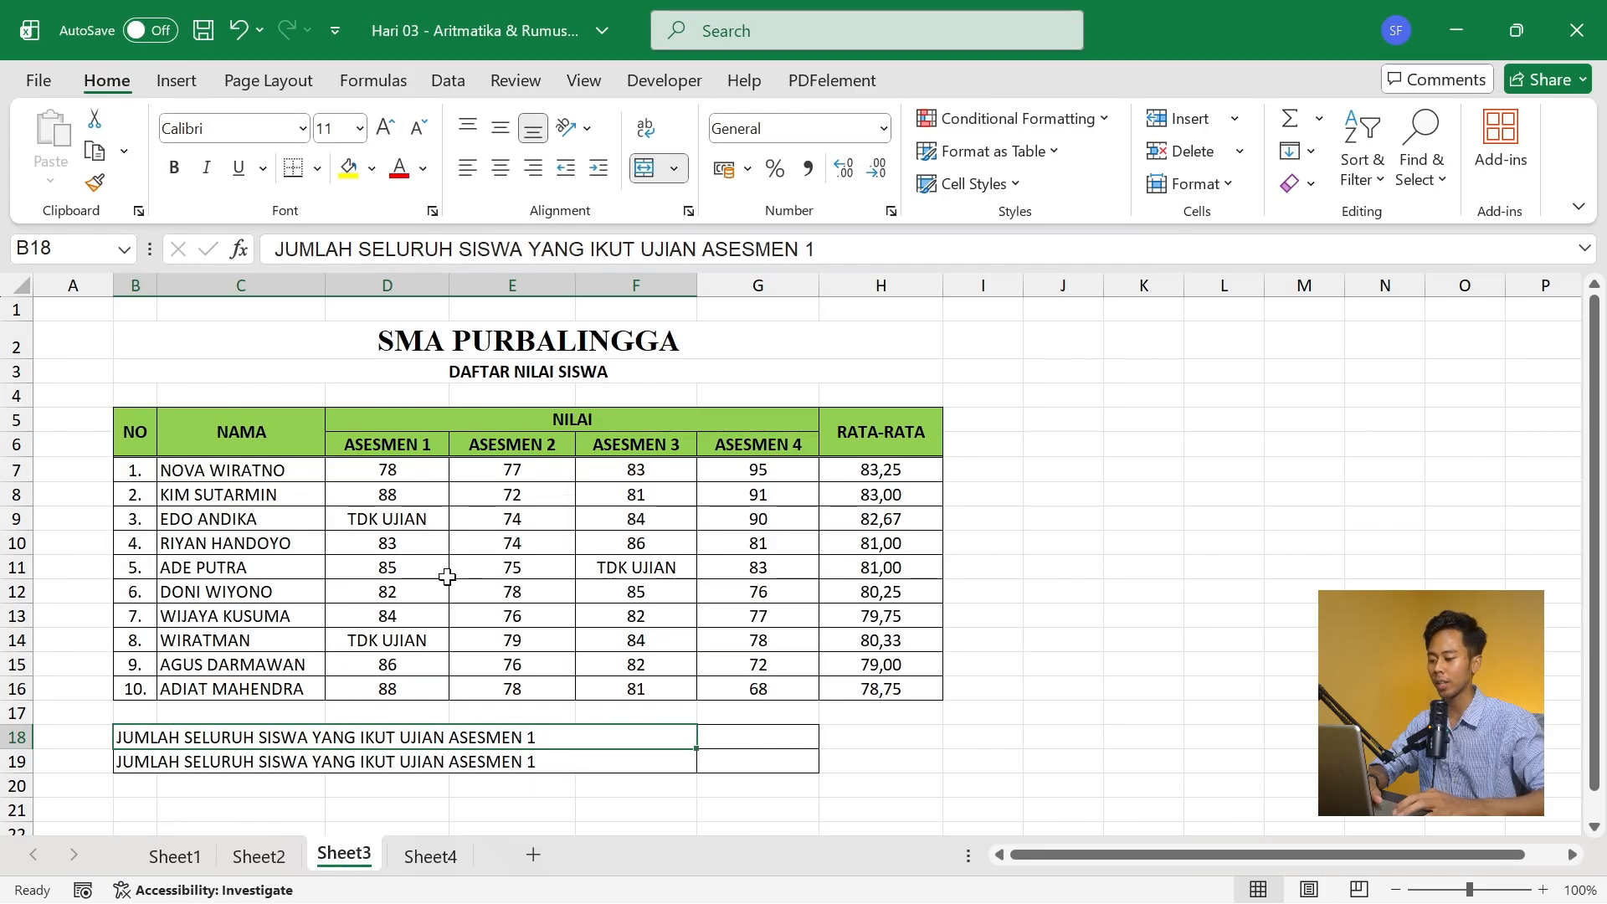
key("Tab")
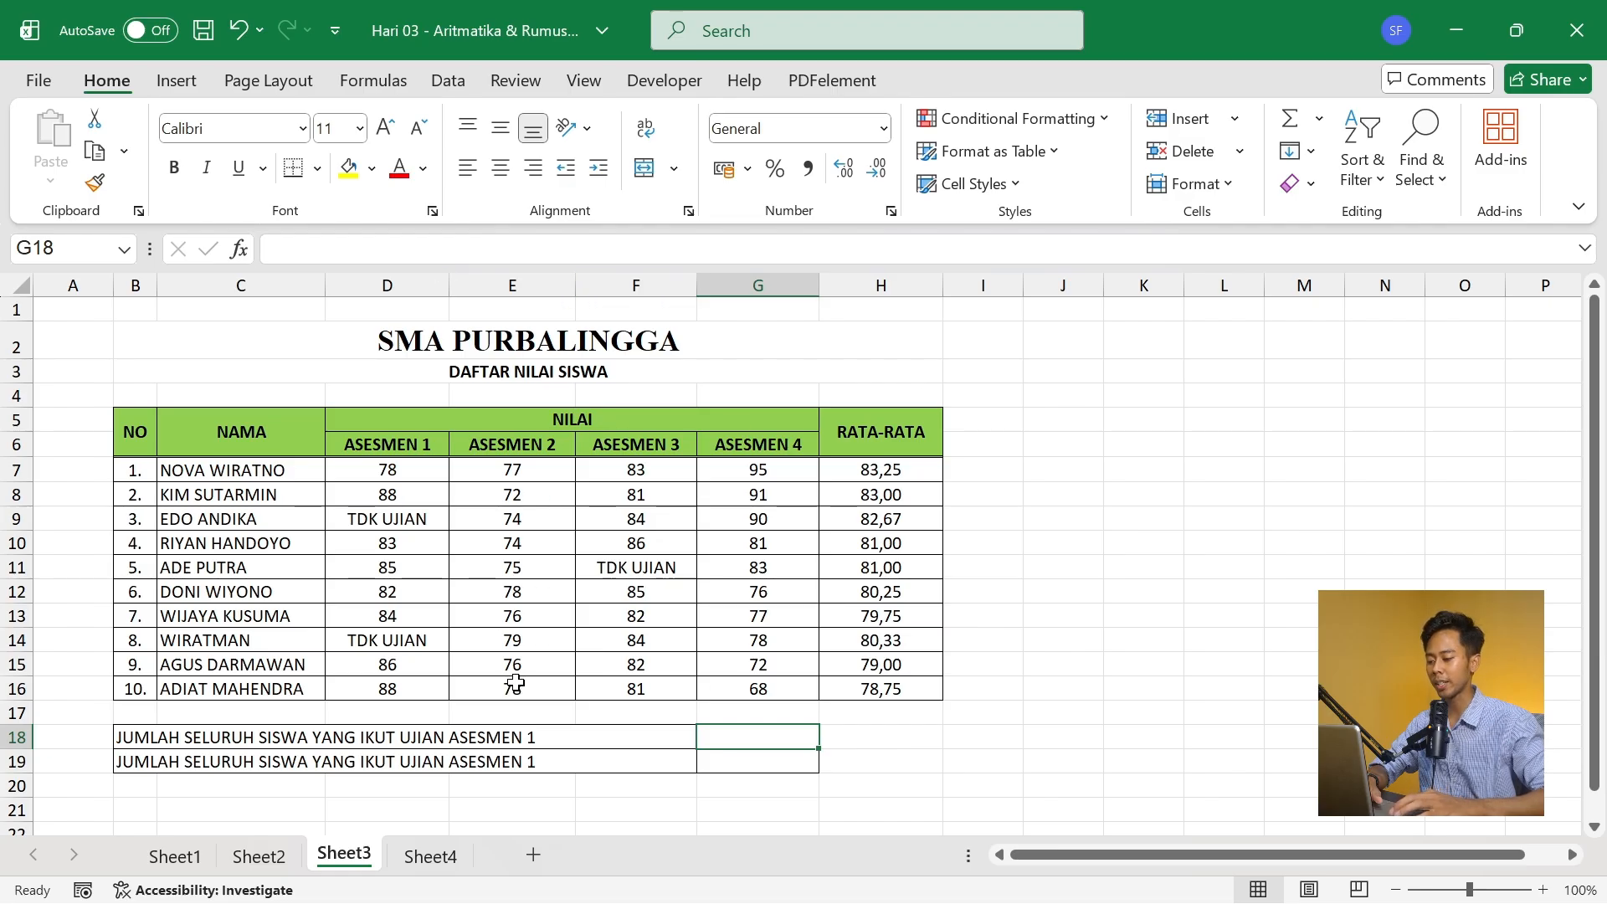
left_click(768, 757)
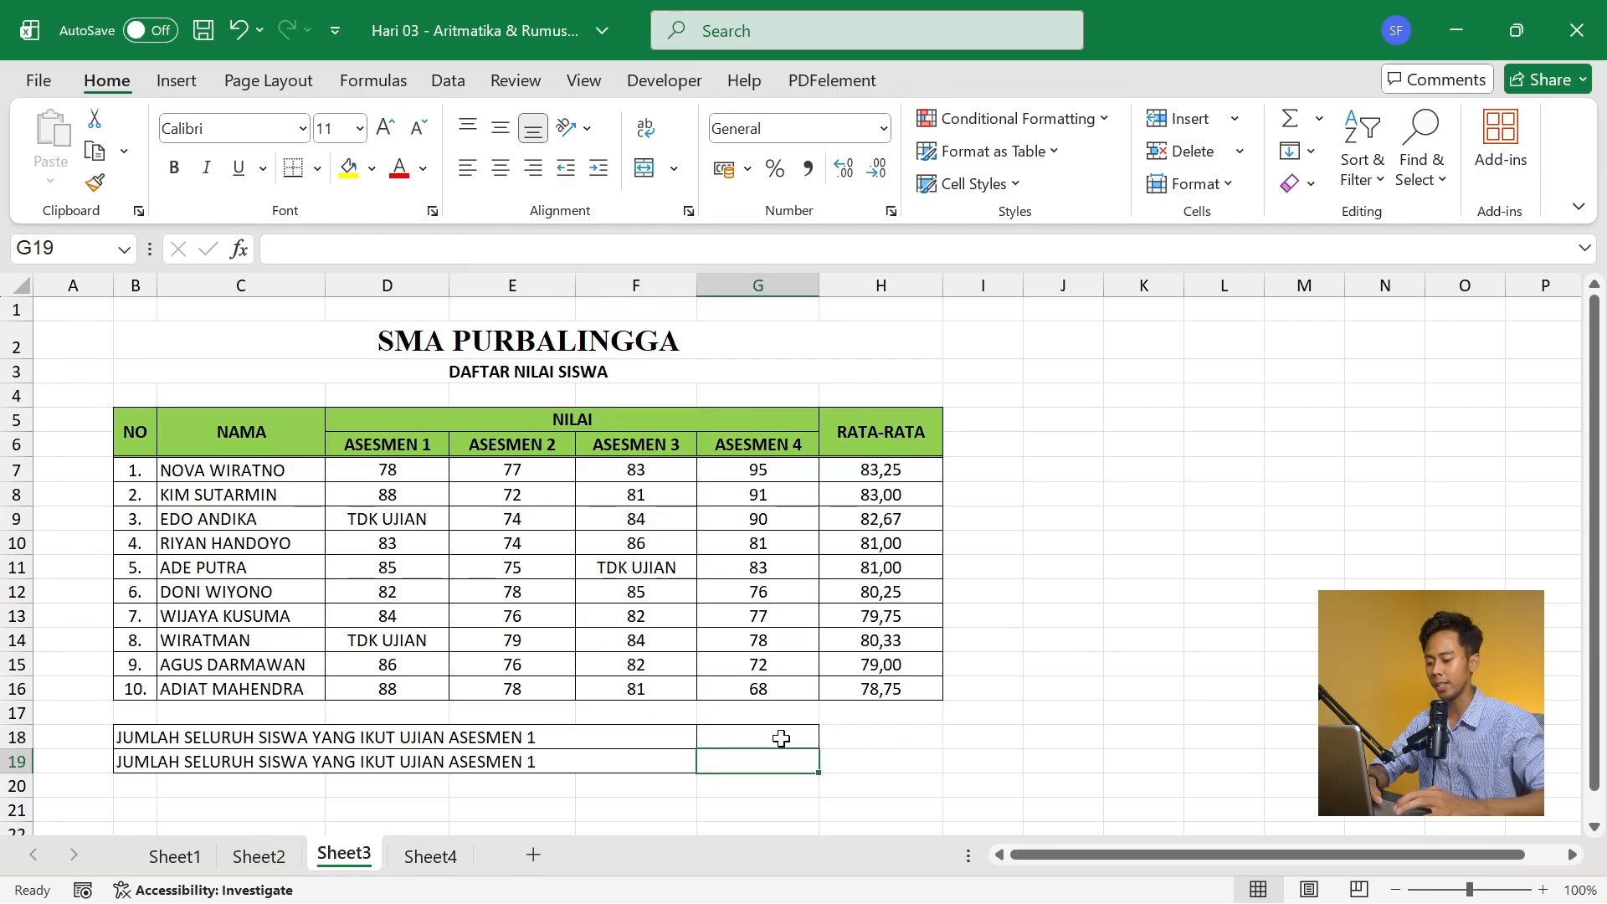
left_click(783, 736)
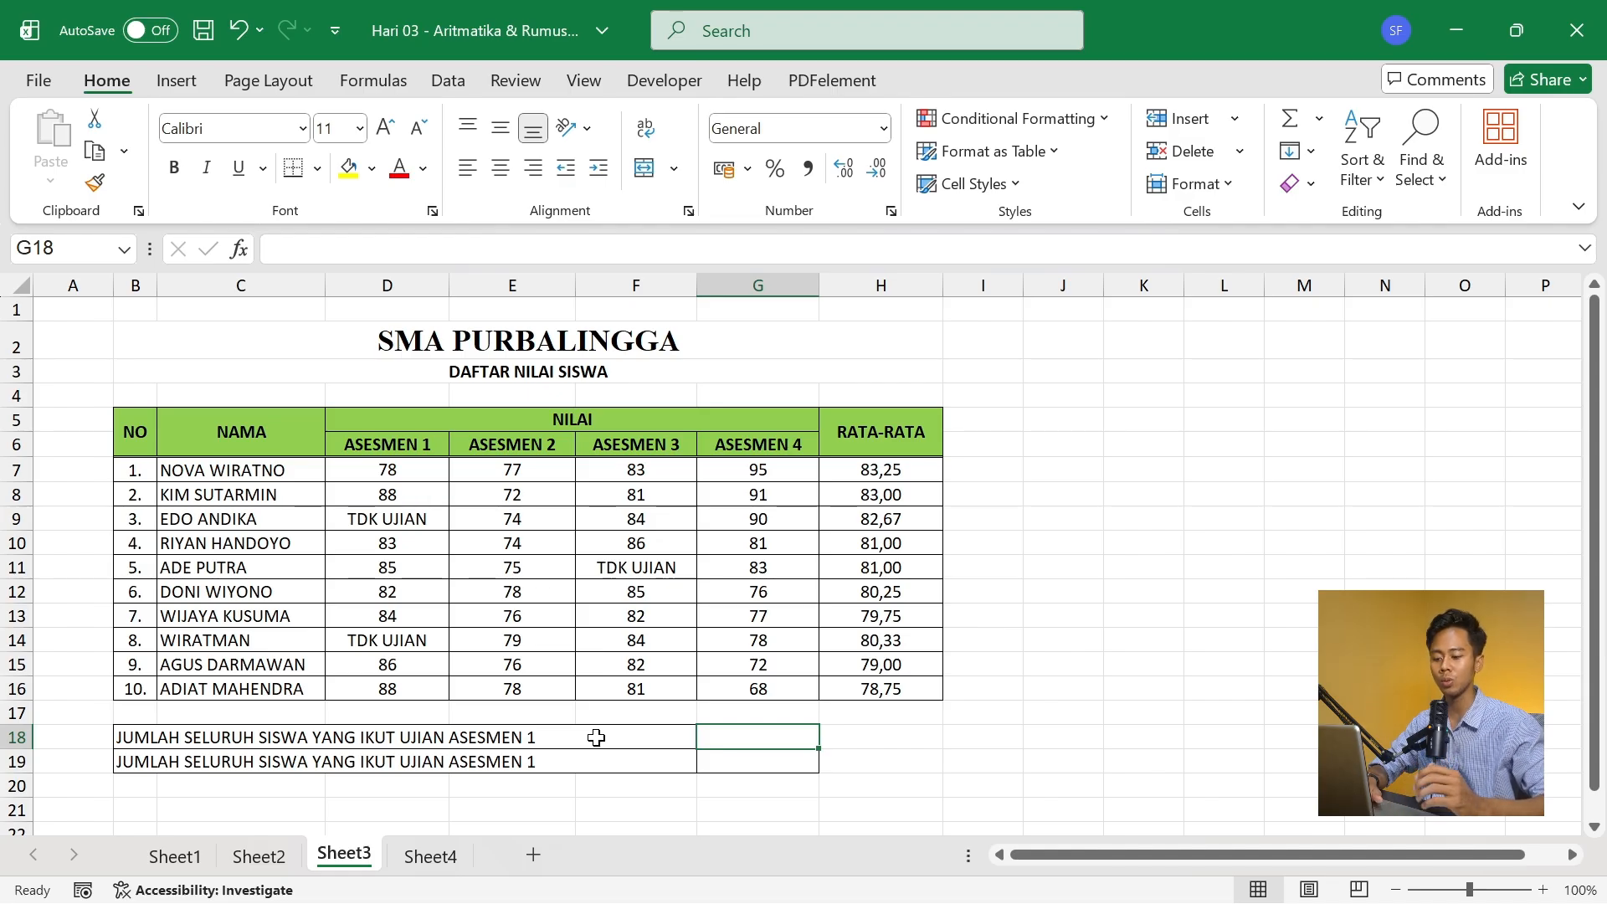
type("=COU")
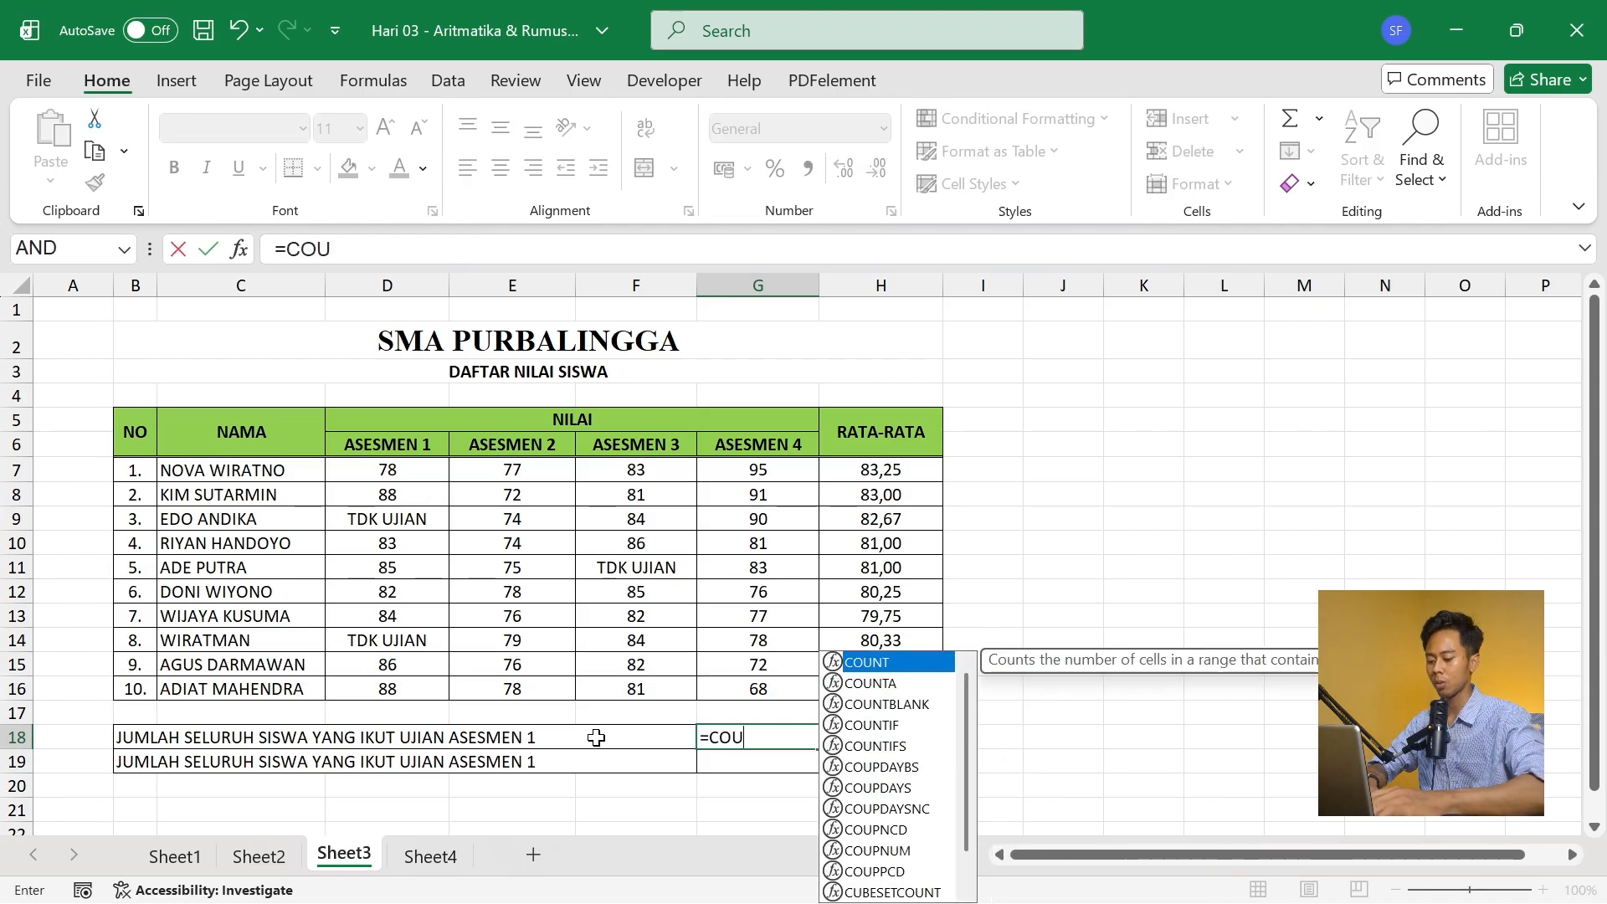
type("NT(")
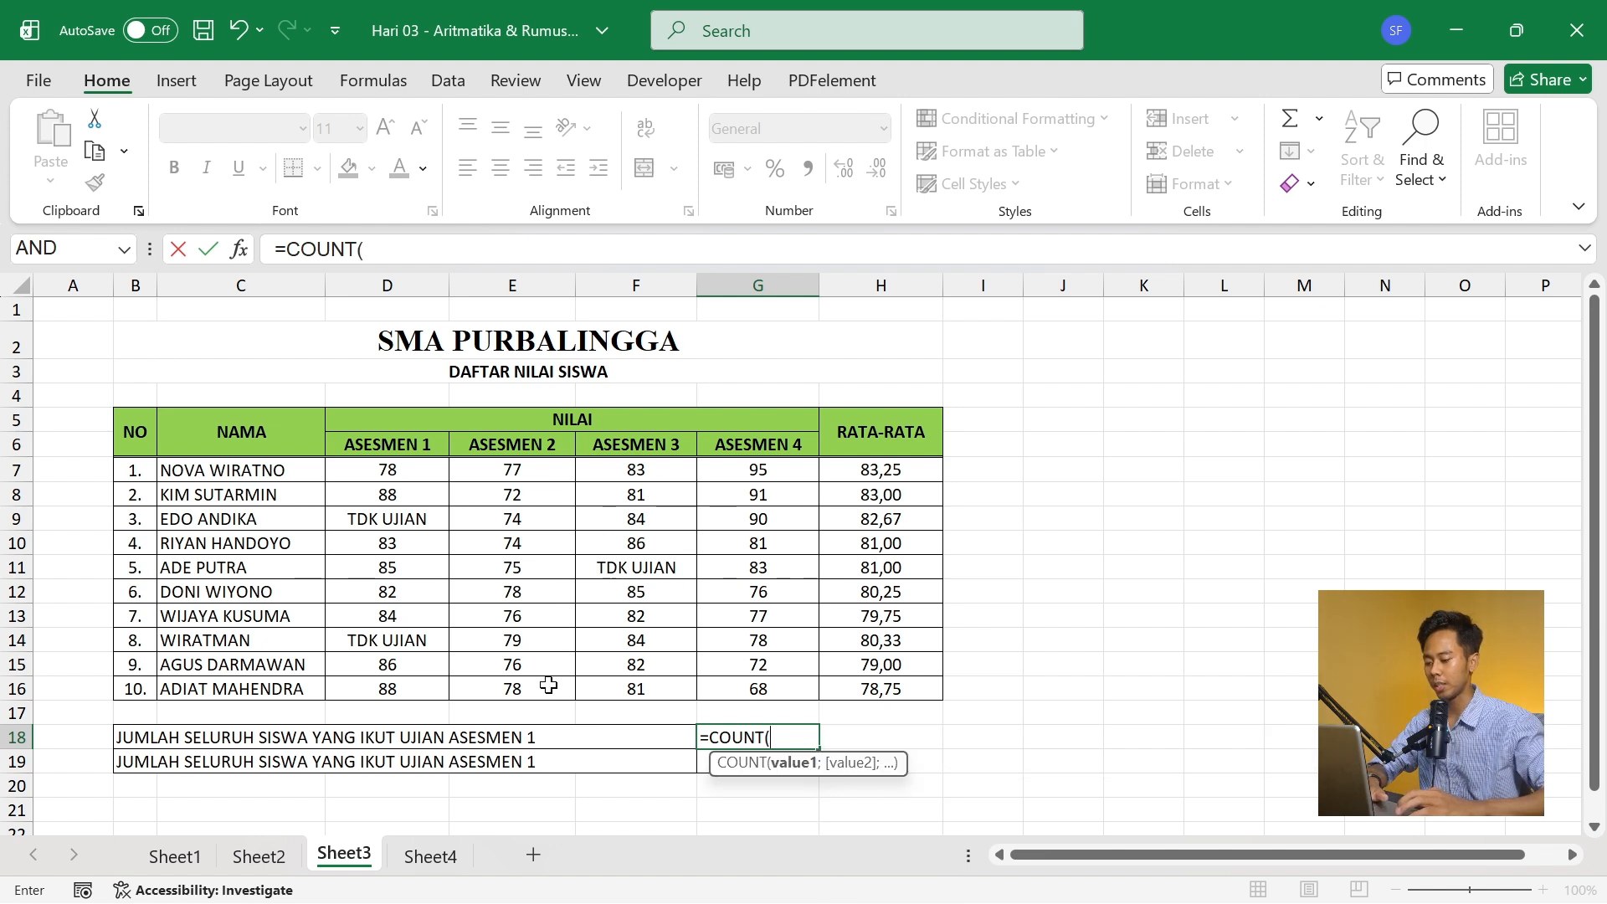
left_click_drag(410, 467, 410, 693)
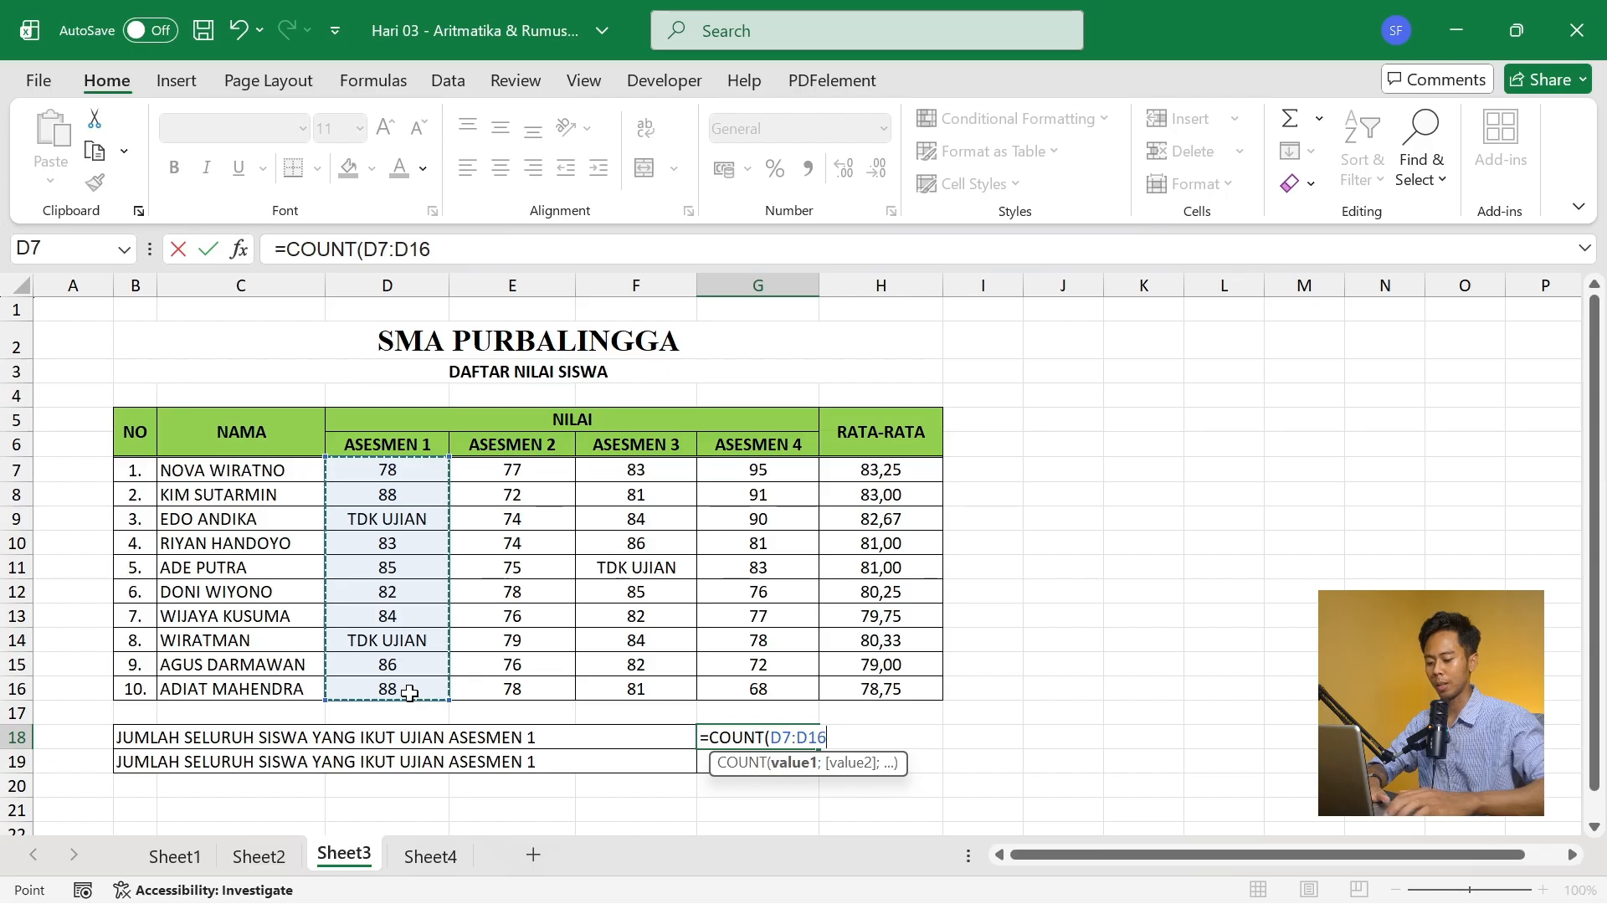
type(")")
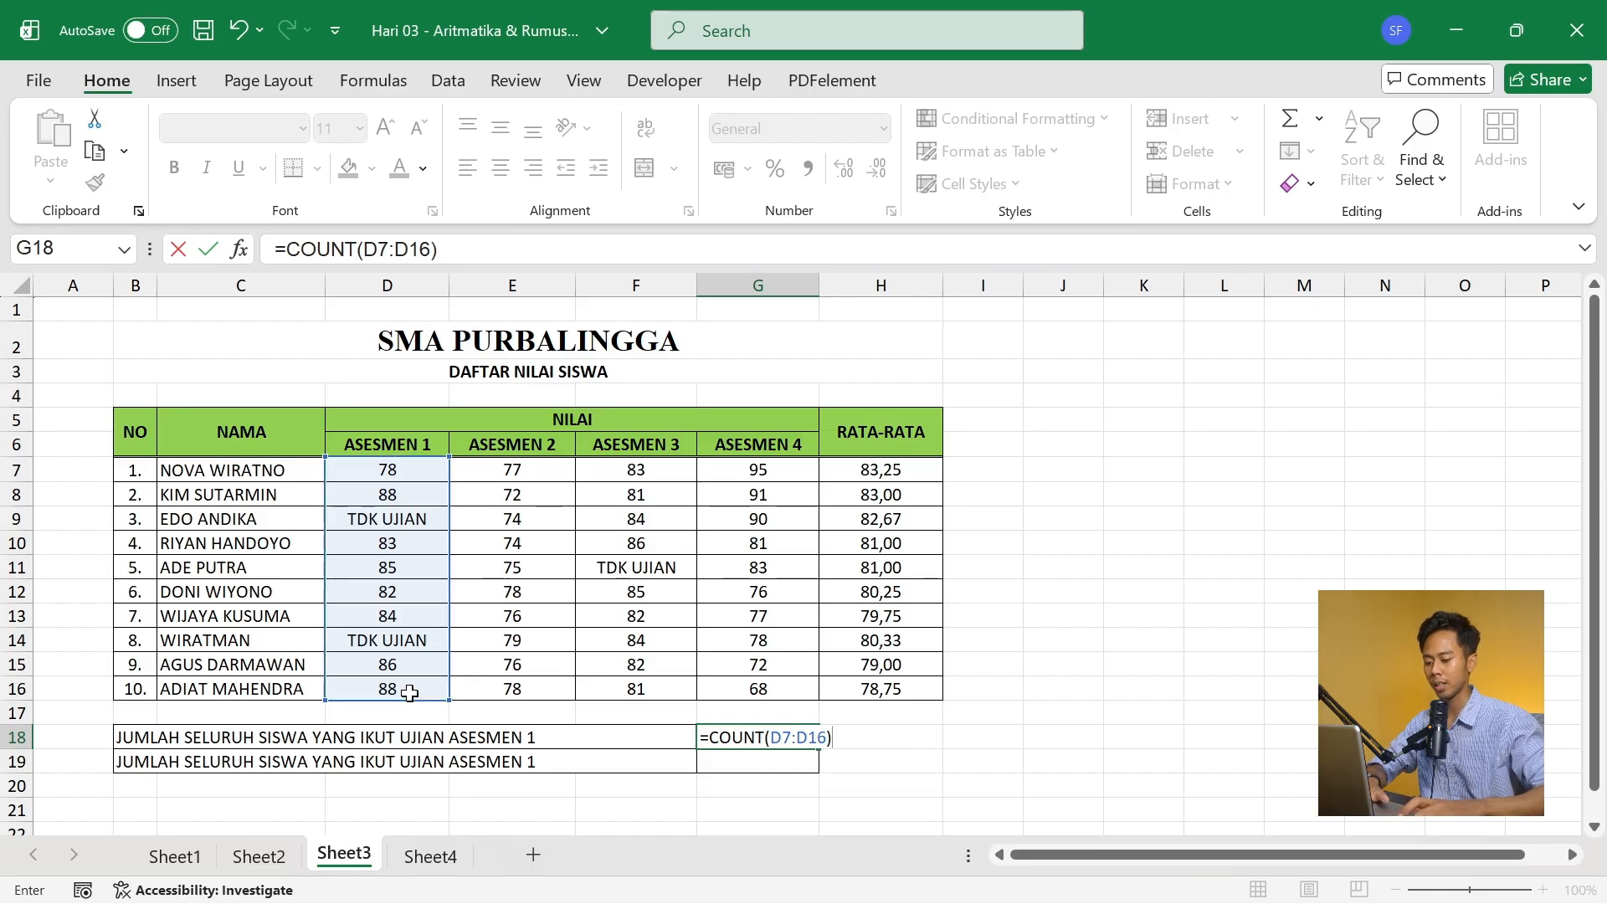
key("Return")
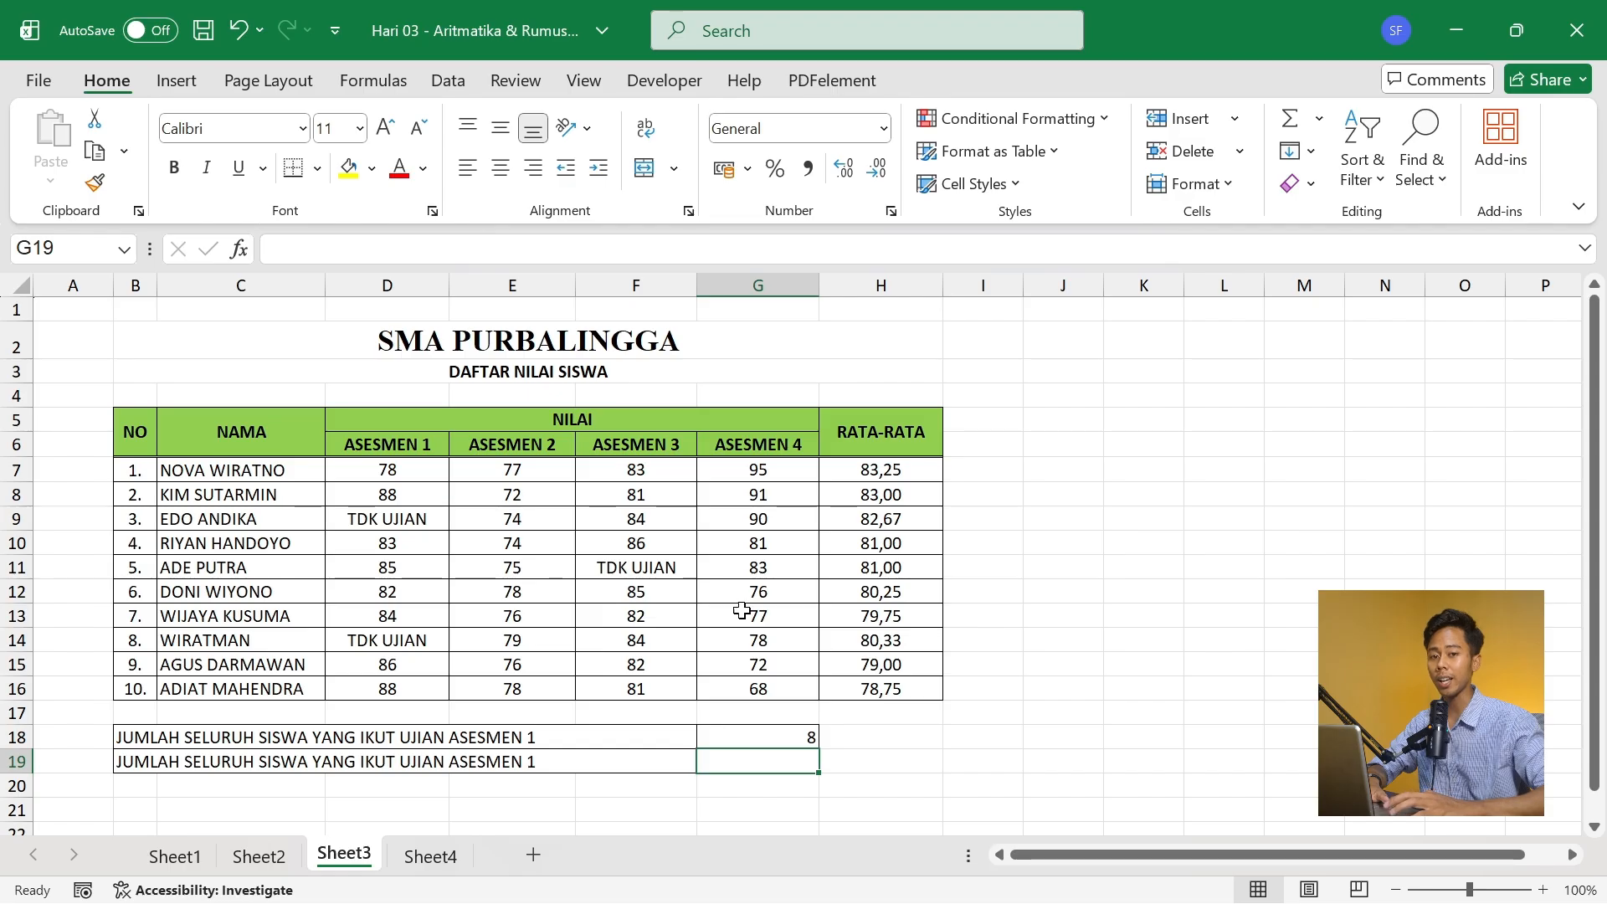
- Count all non-empty ASESMEN 1 entries by entering =COUNTA(D7:D16) in G19
type("=")
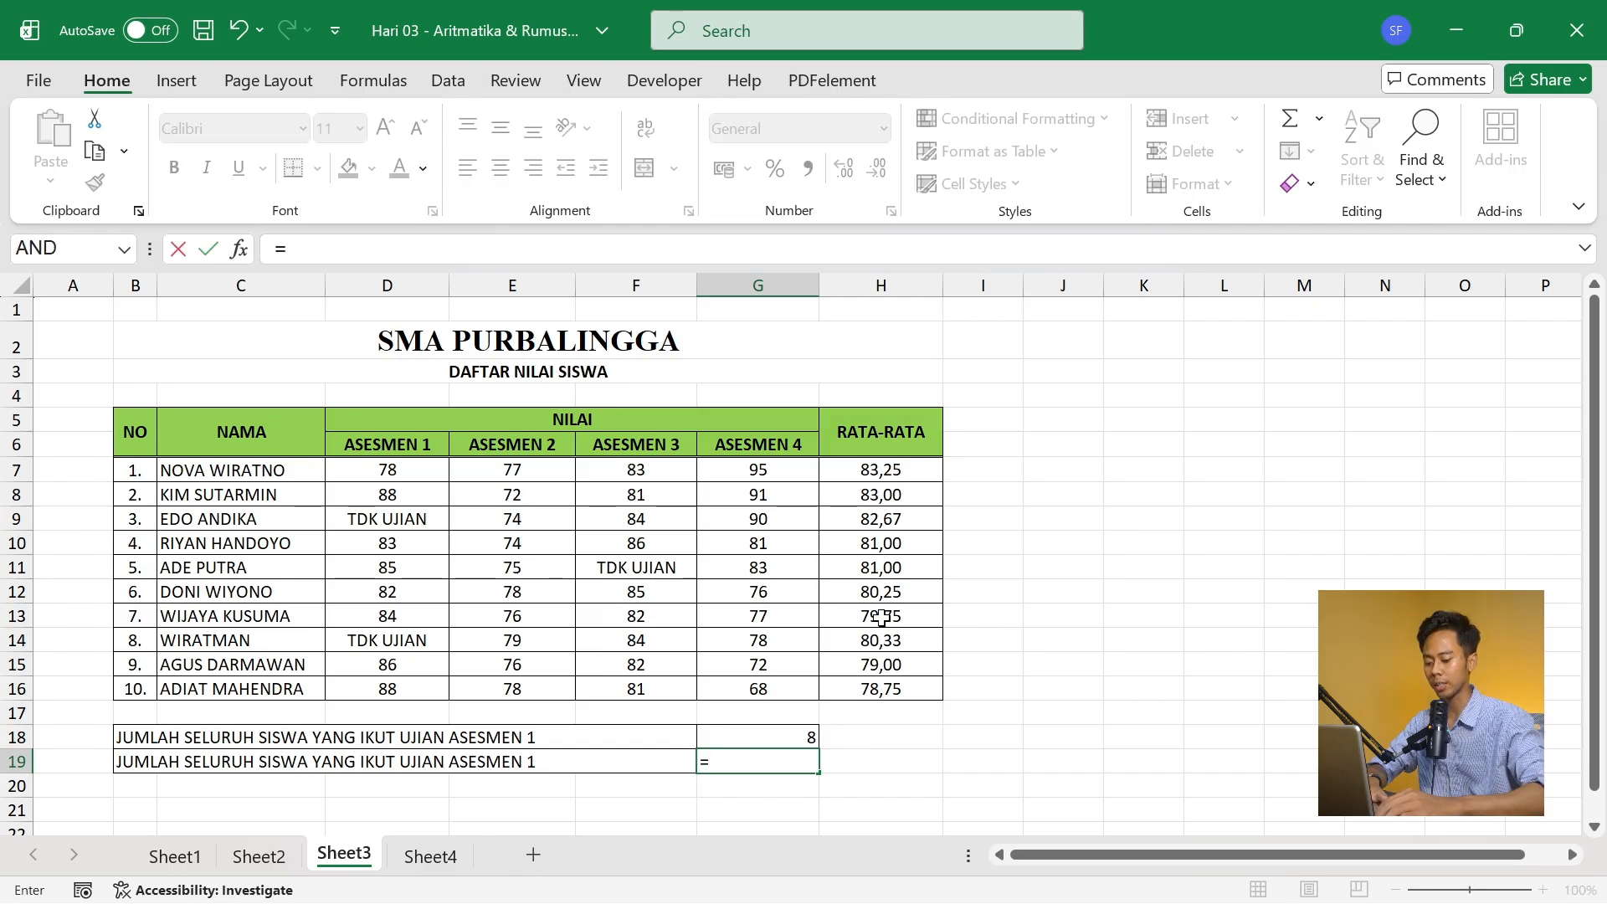
type("COUN")
key("BackSpace")
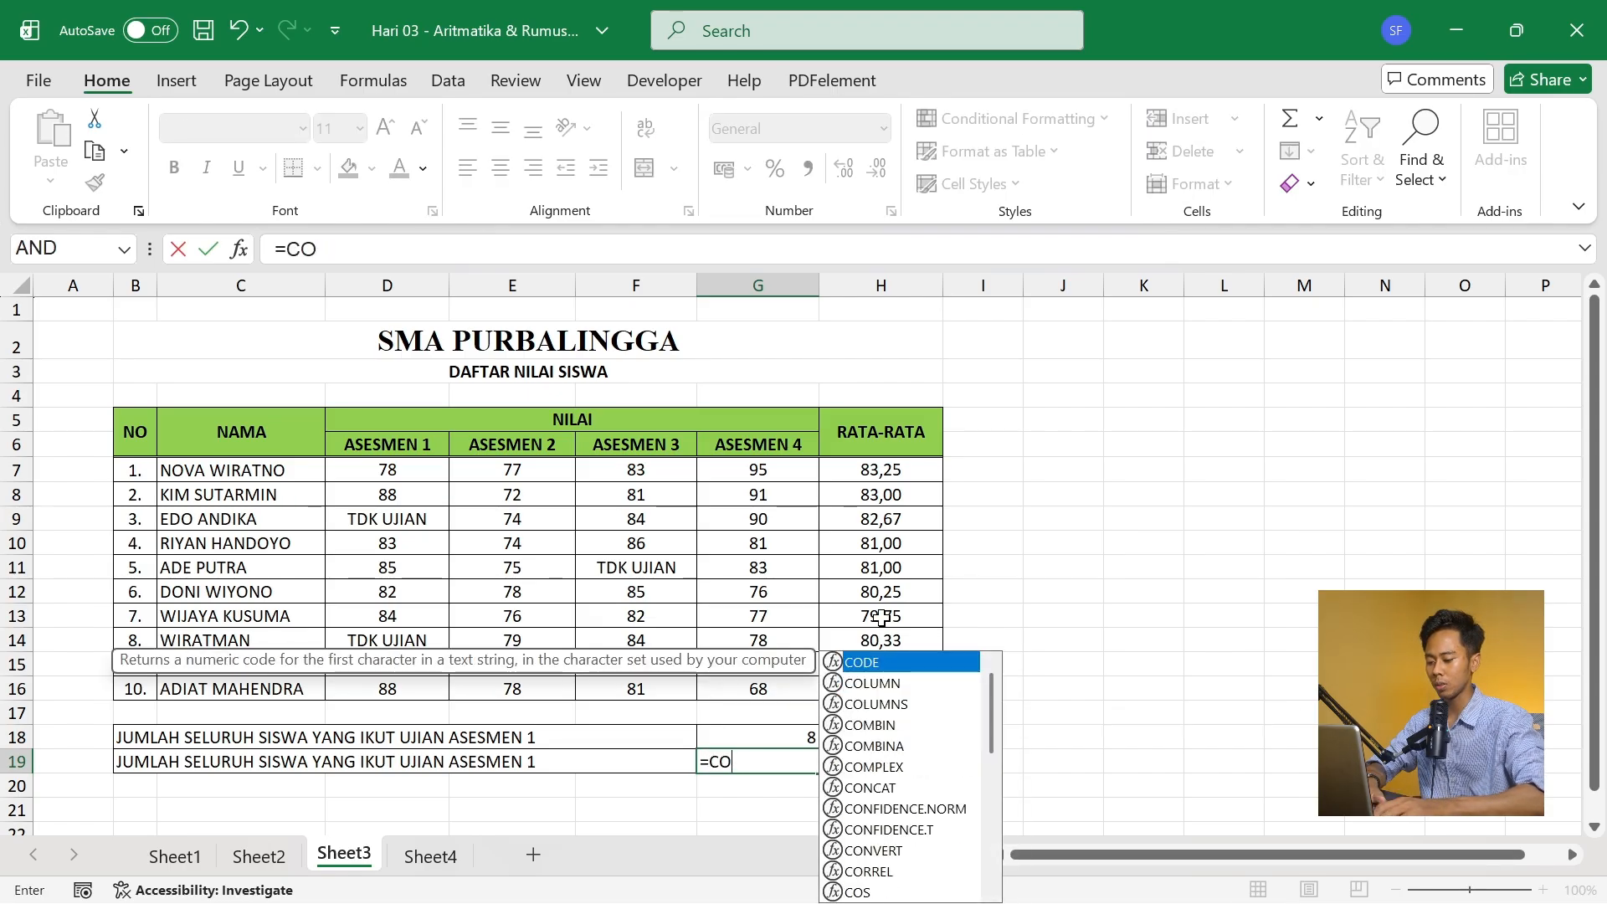
type("UNTA")
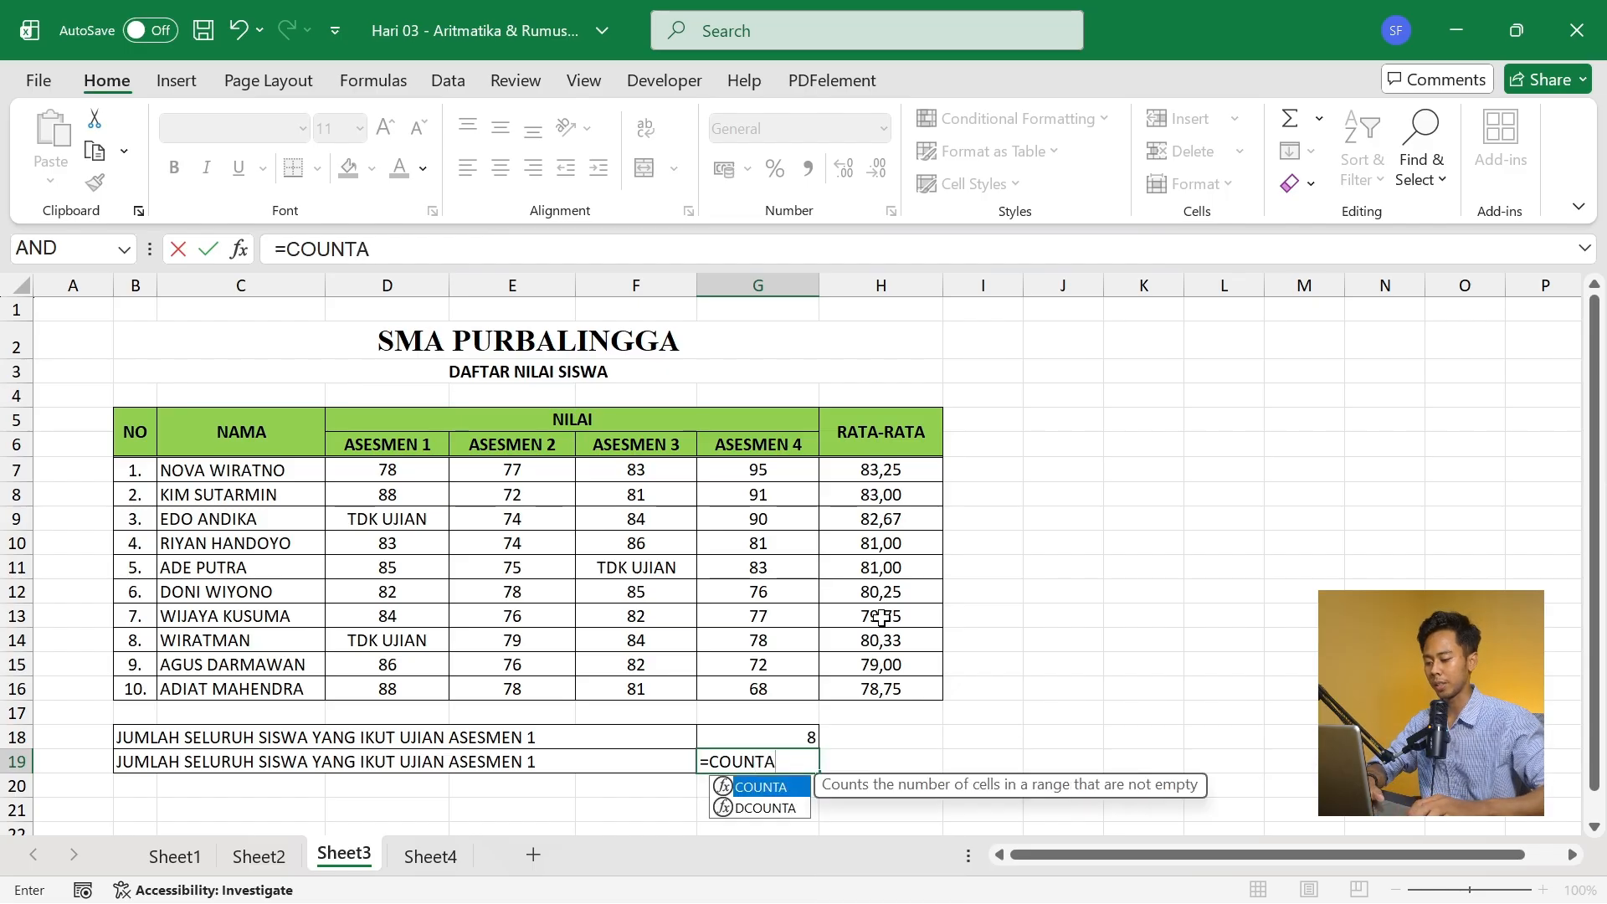
type("(")
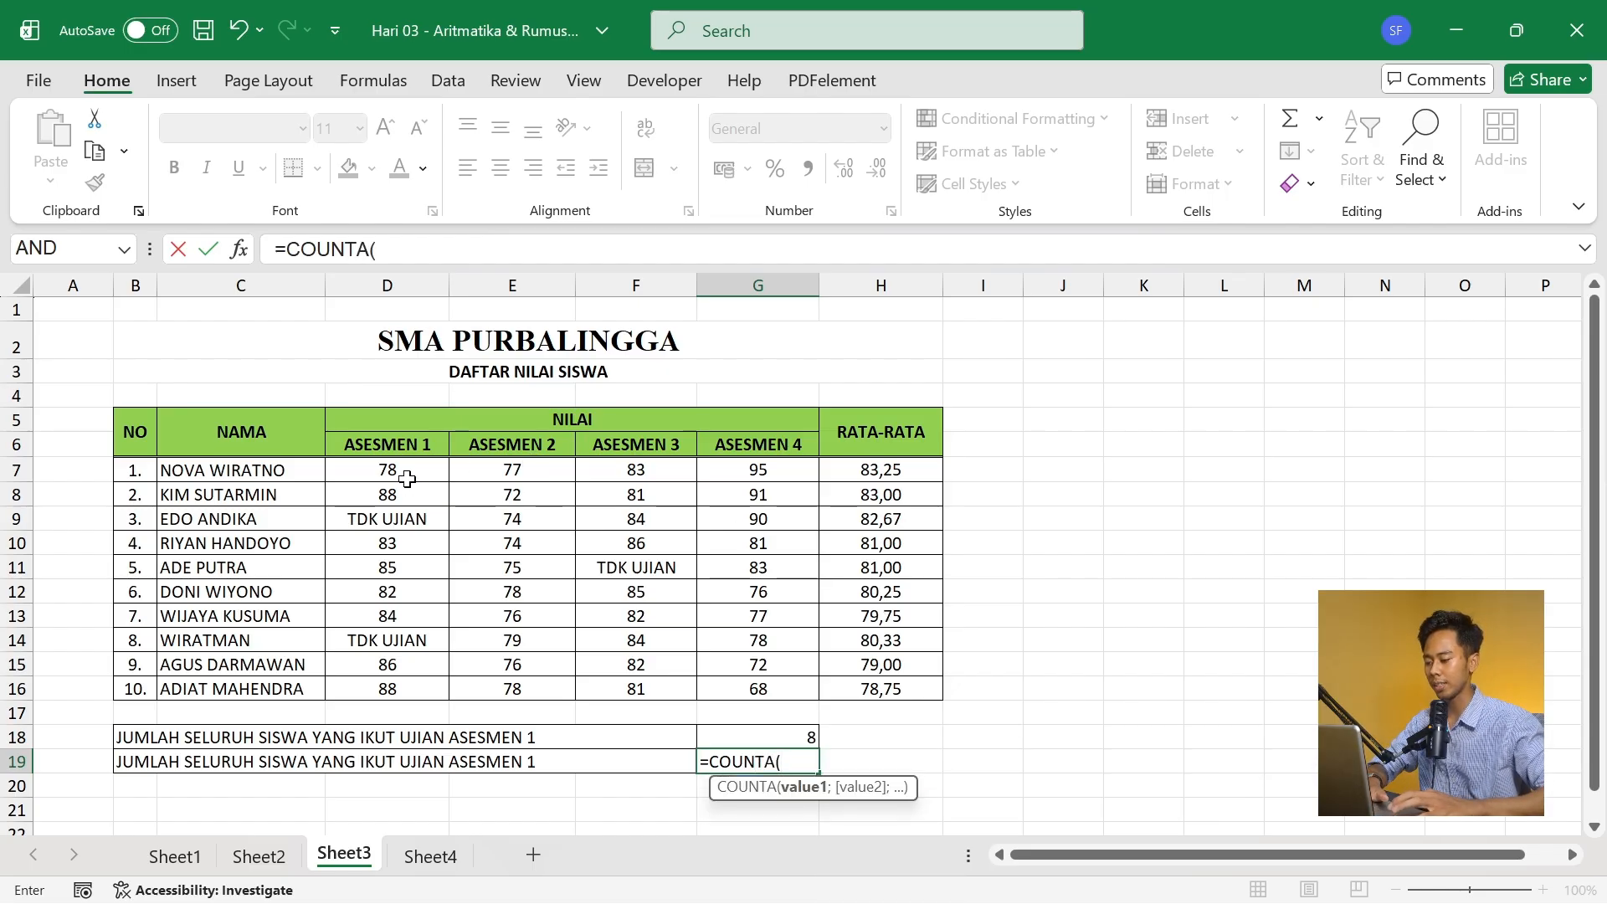
left_click_drag(405, 470, 405, 698)
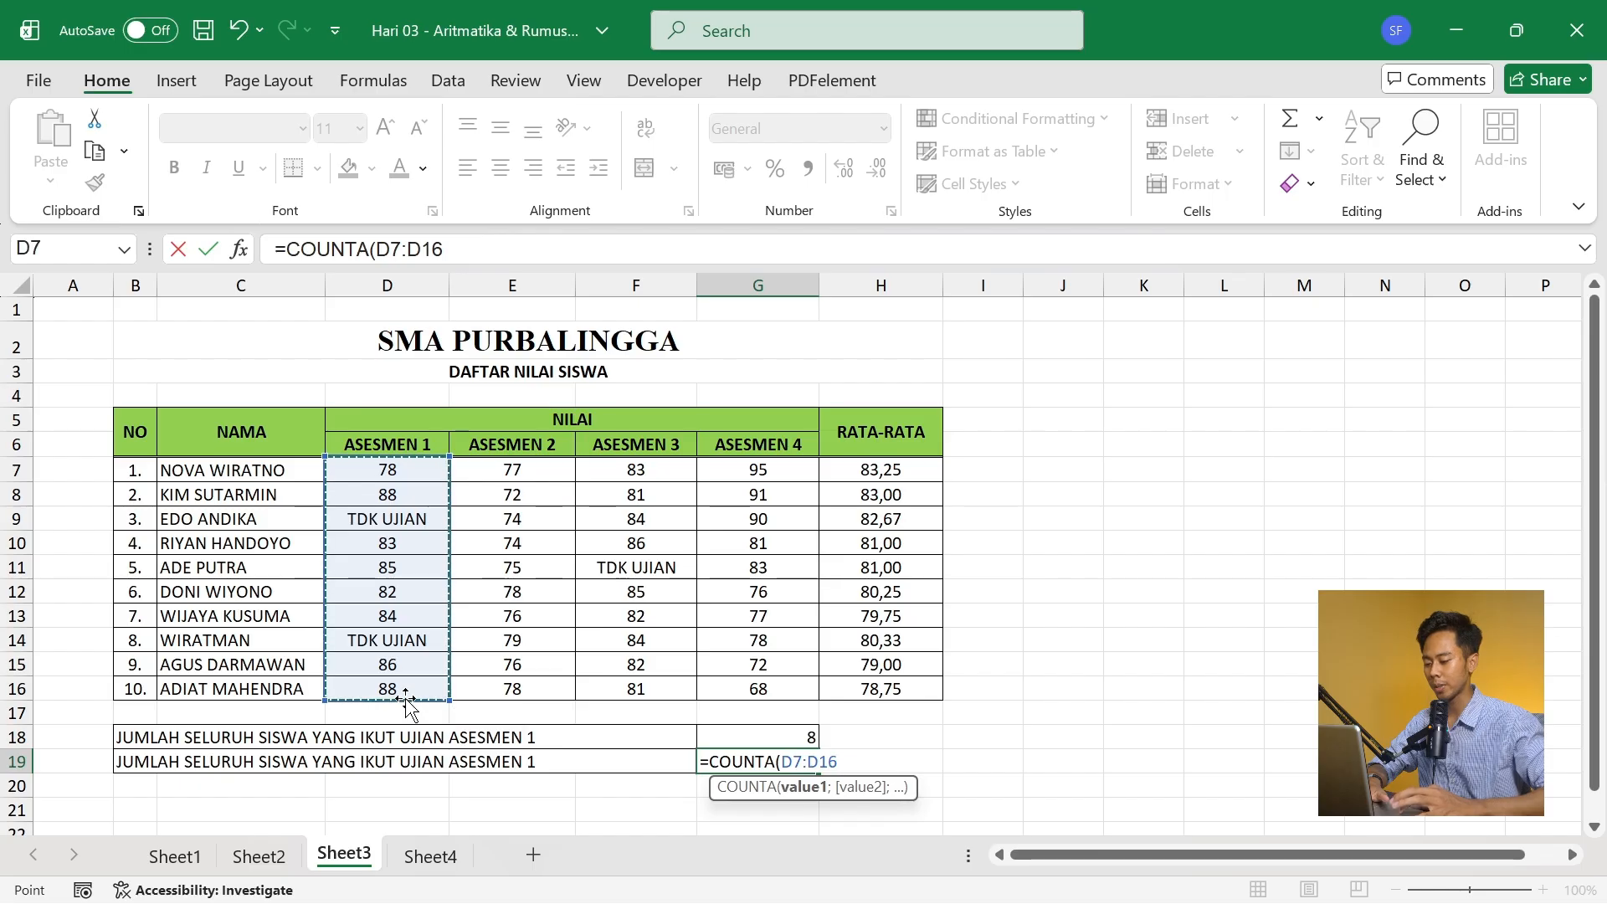
type(")")
key("Return")
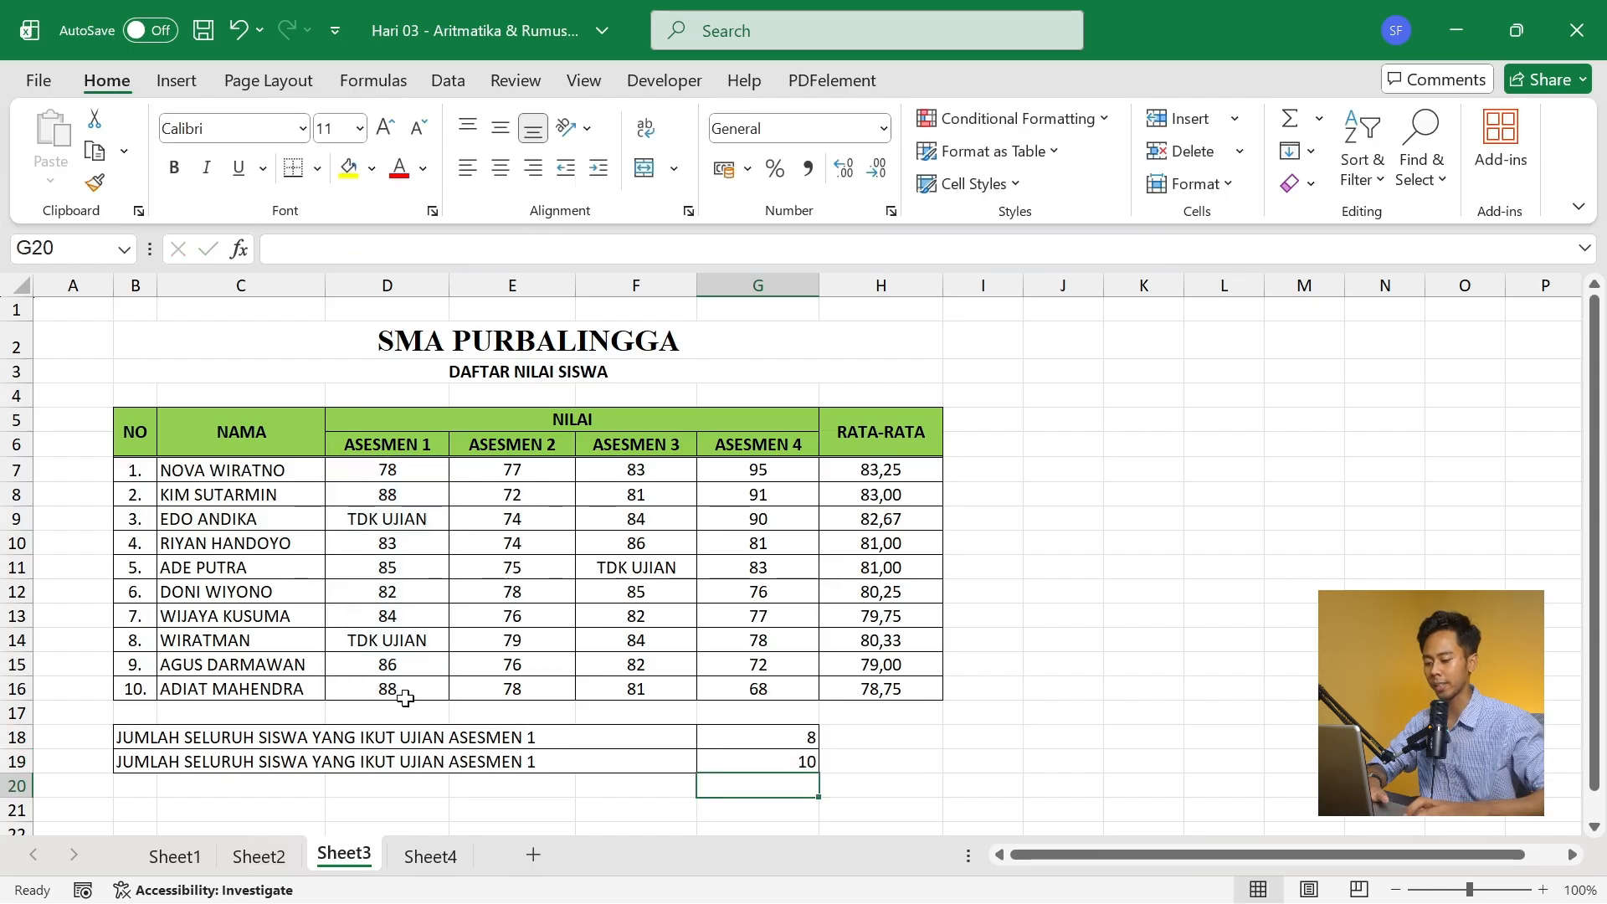
- Compare the COUNT and COUNTA formulas in G18 and G19 with the ASESMEN 1 entries in D7:D16
key("Up")
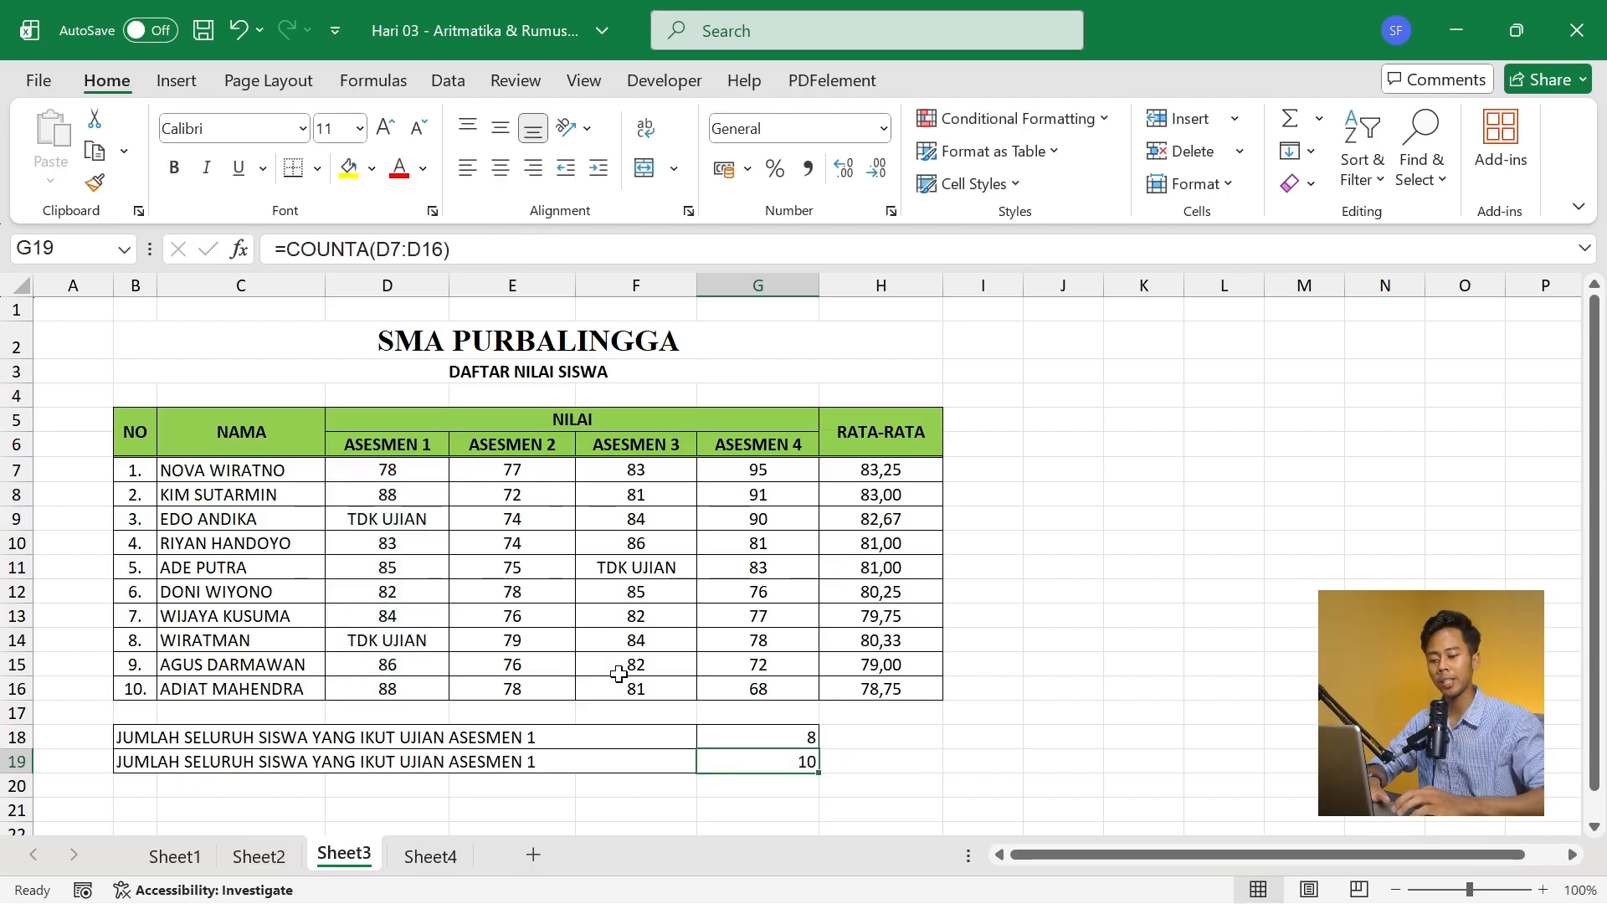
left_click(749, 734)
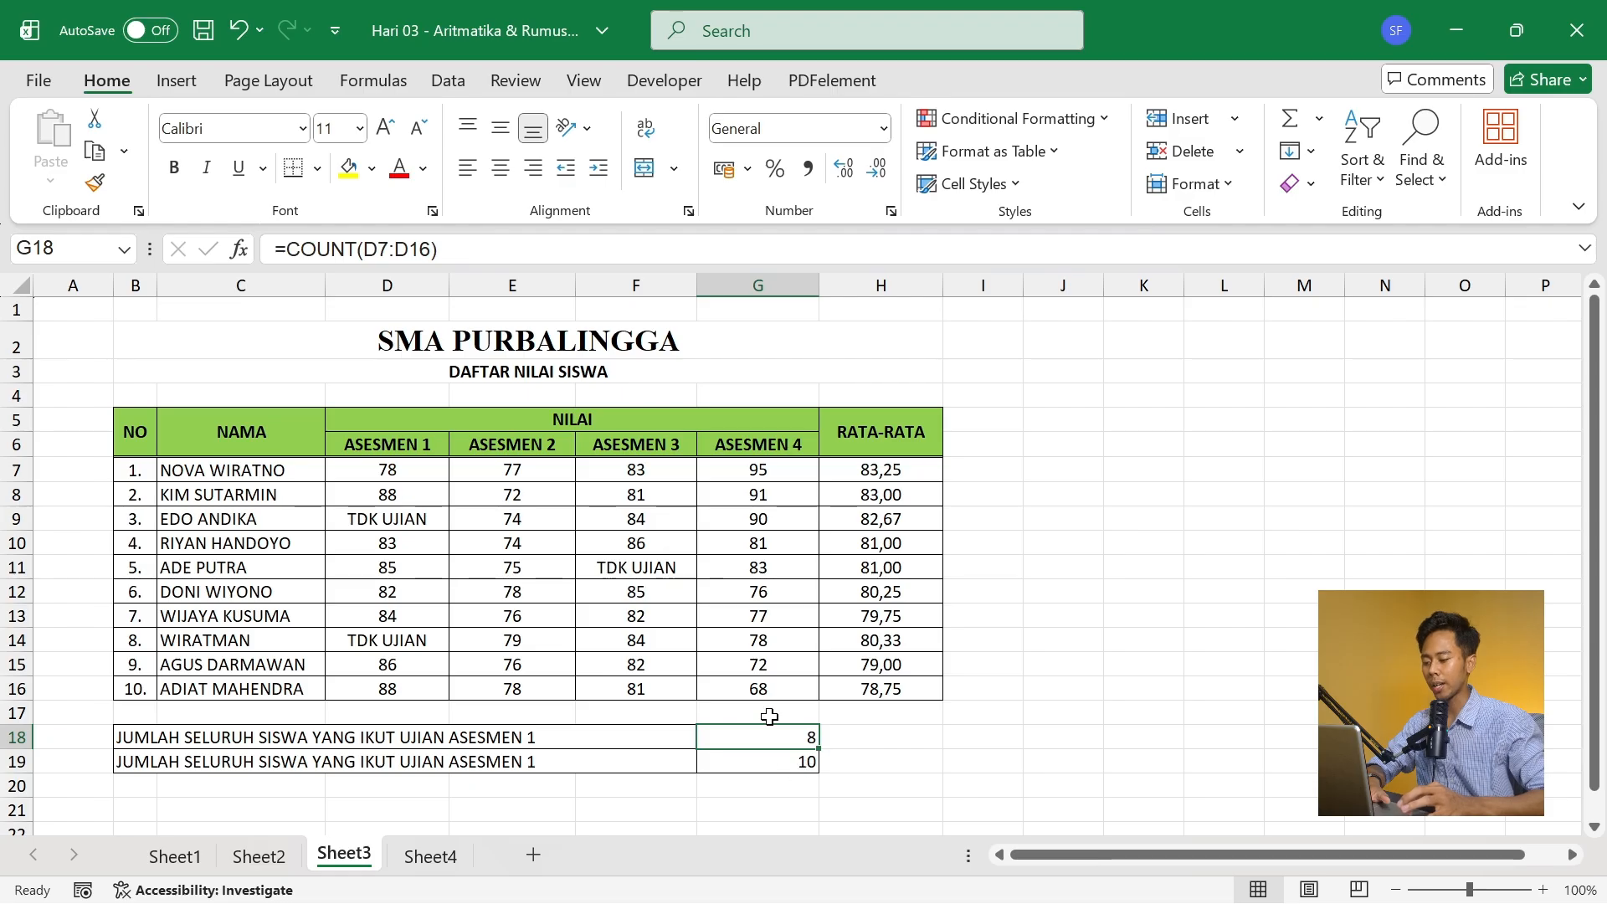
left_click_drag(408, 466, 402, 689)
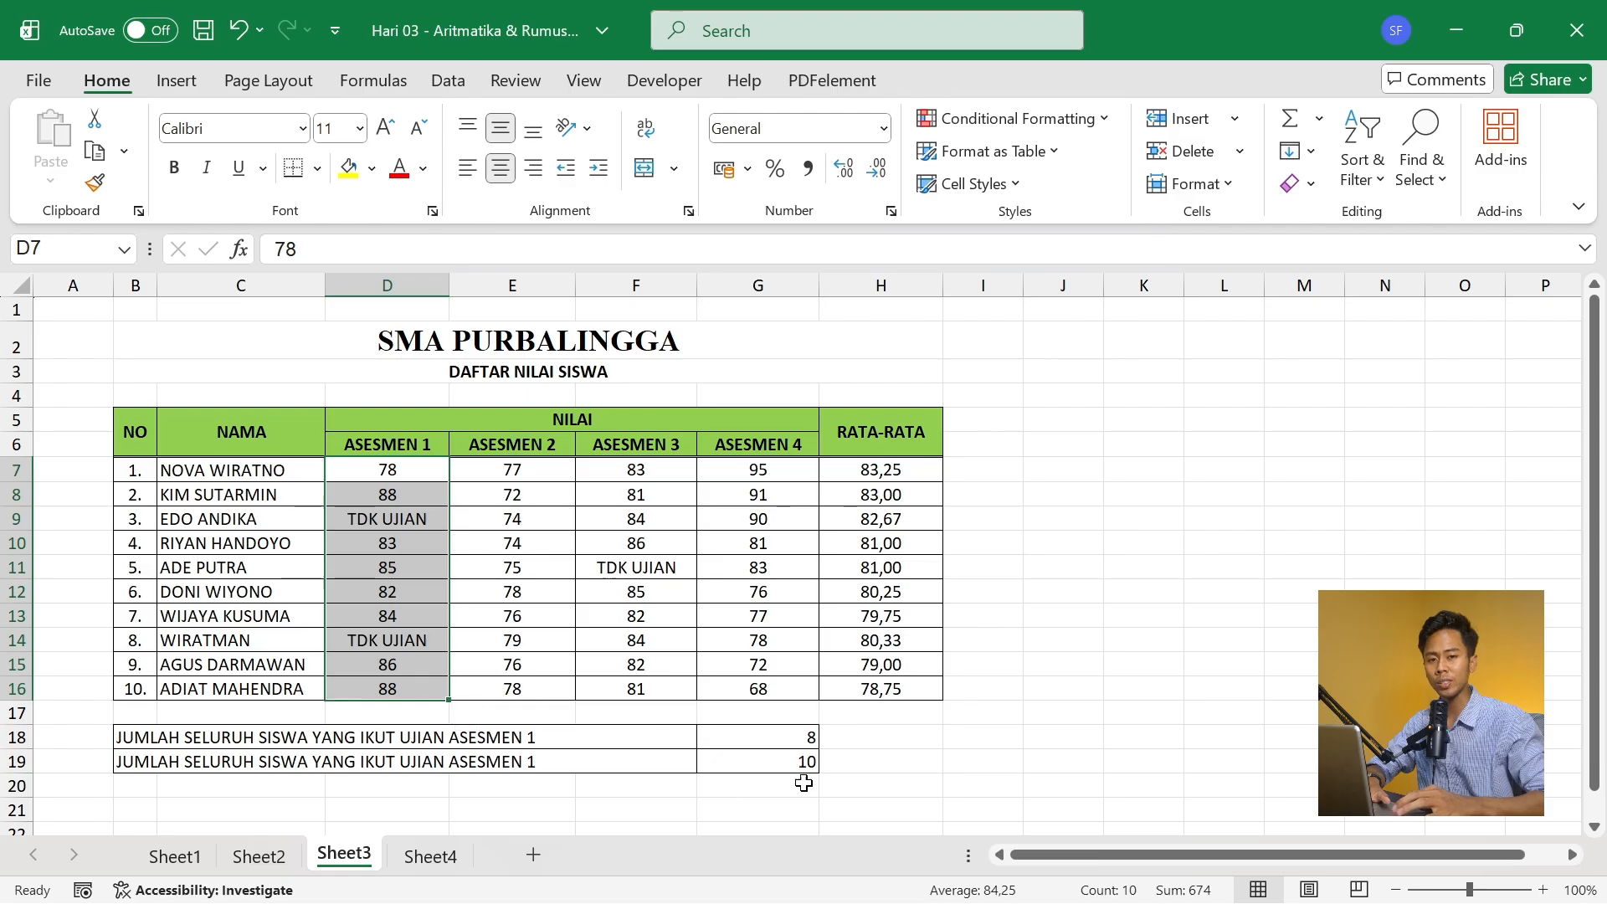
left_click(714, 752)
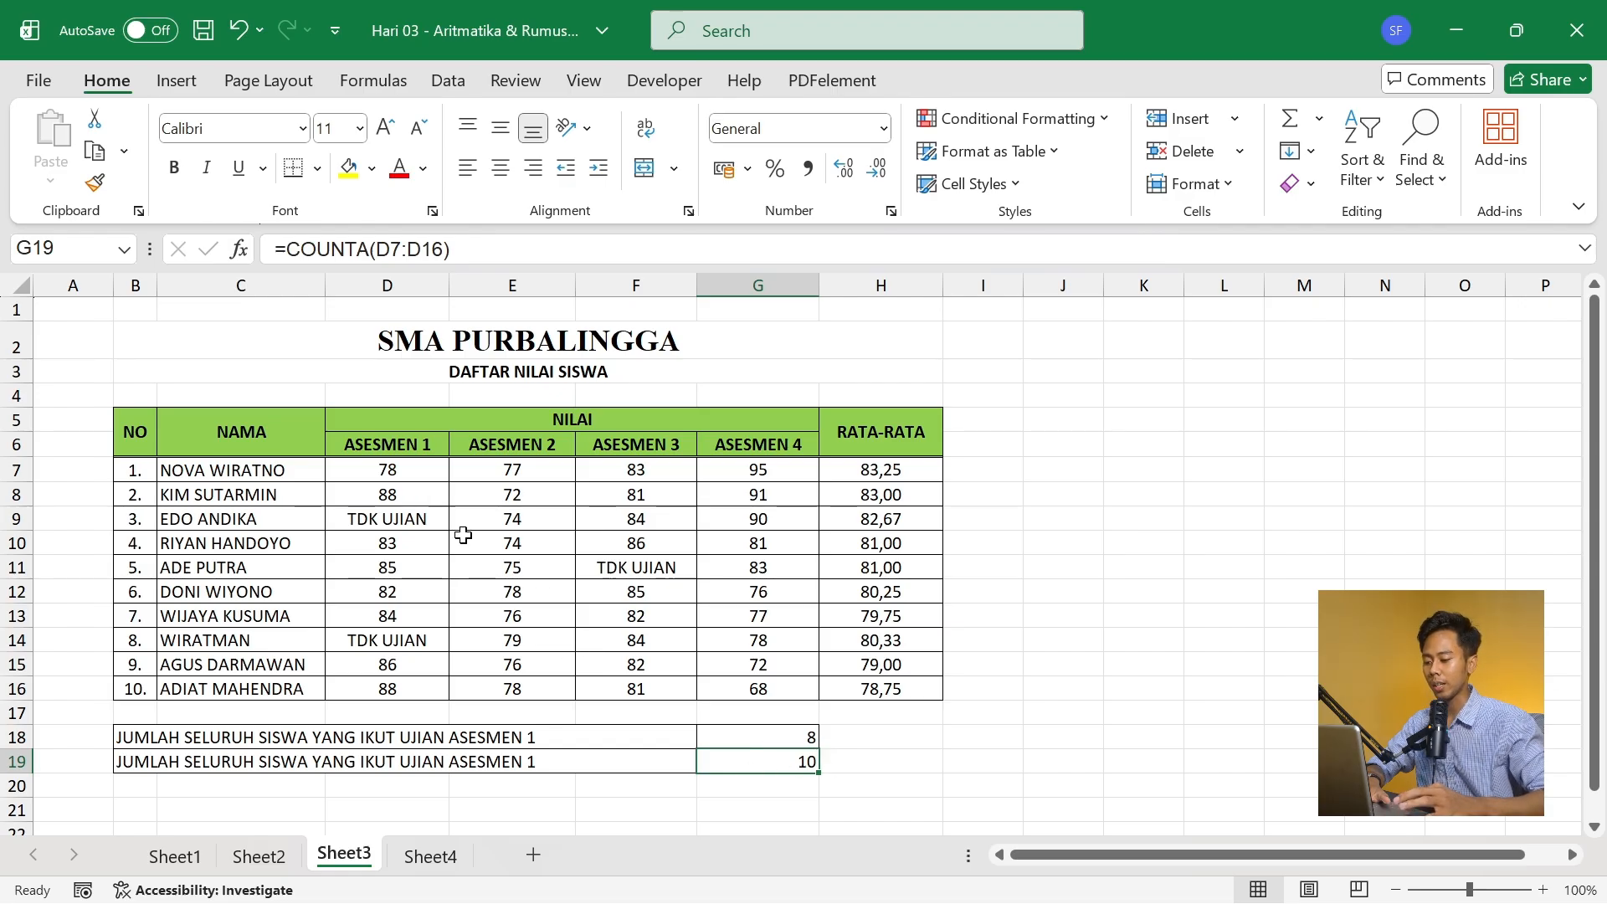
left_click(398, 474)
left_click_drag(398, 474, 405, 685)
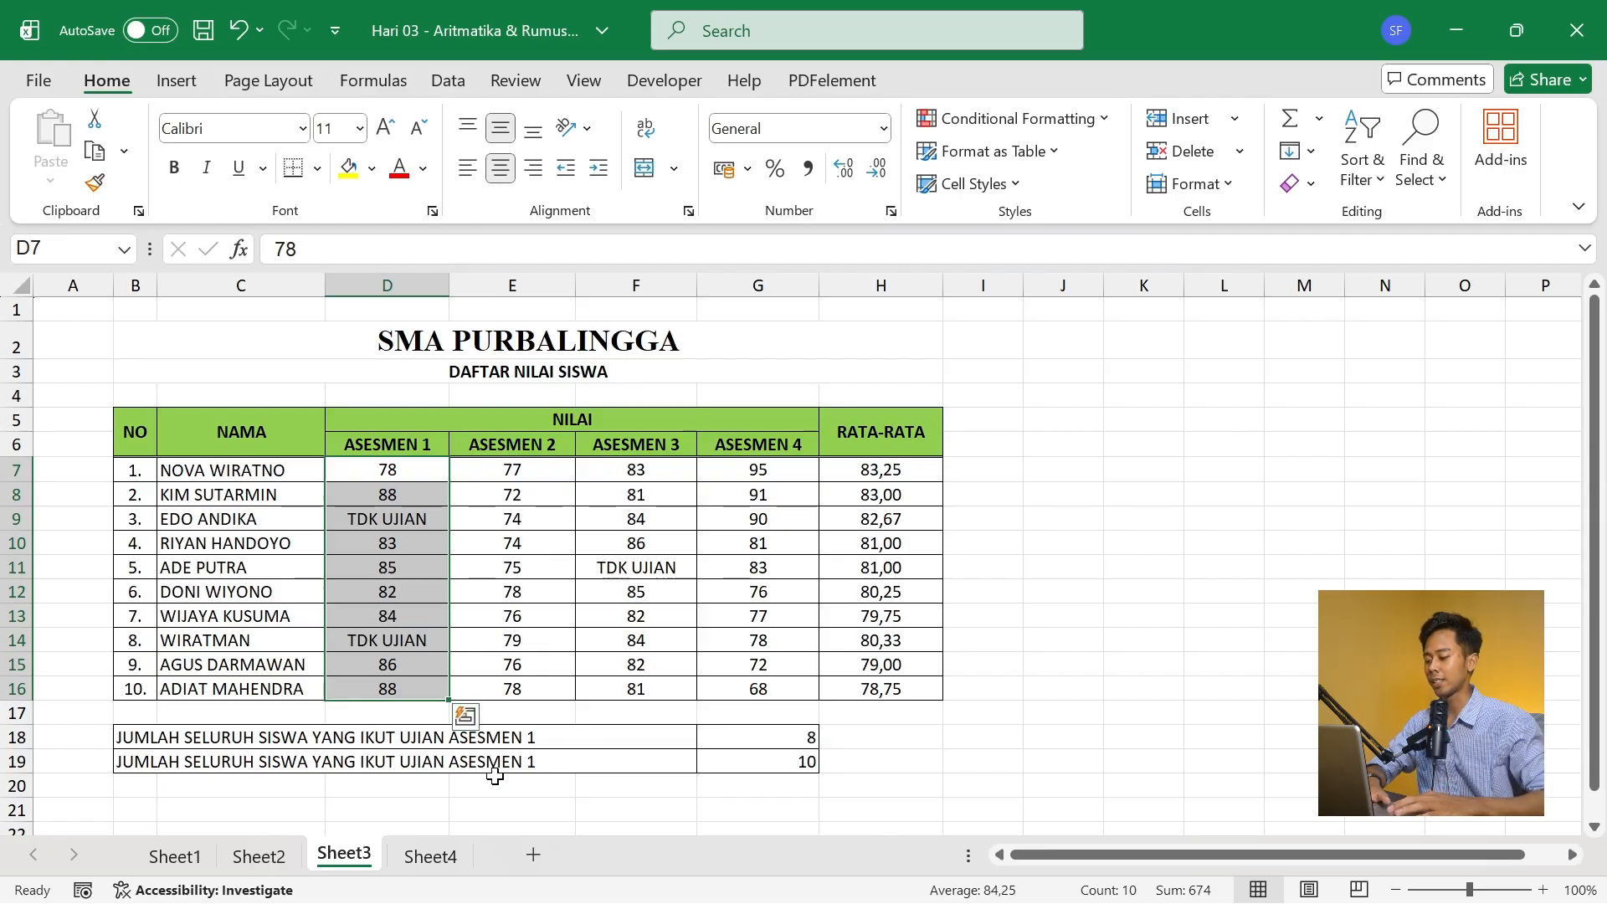
- On Sheet4, AutoSum the first sales table over C6:F10 to fill its Total Penjualan column and row
left_click(430, 856)
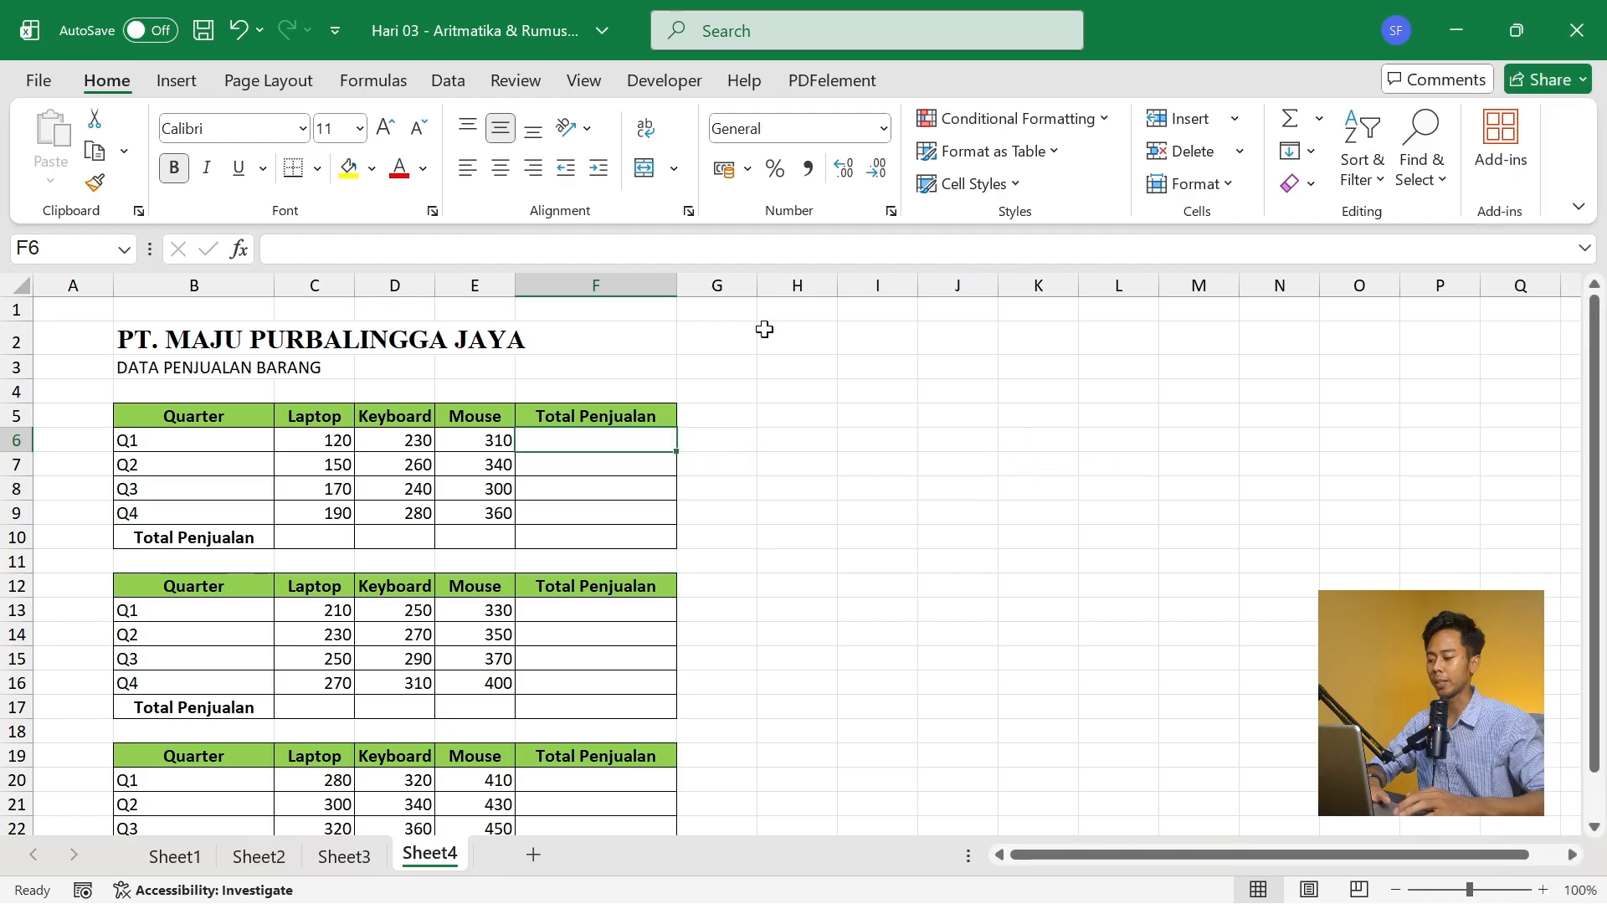
mouse_move(1594, 390)
left_mouse_down()
mouse_move(1600, 435)
mouse_move(1597, 376)
left_mouse_up()
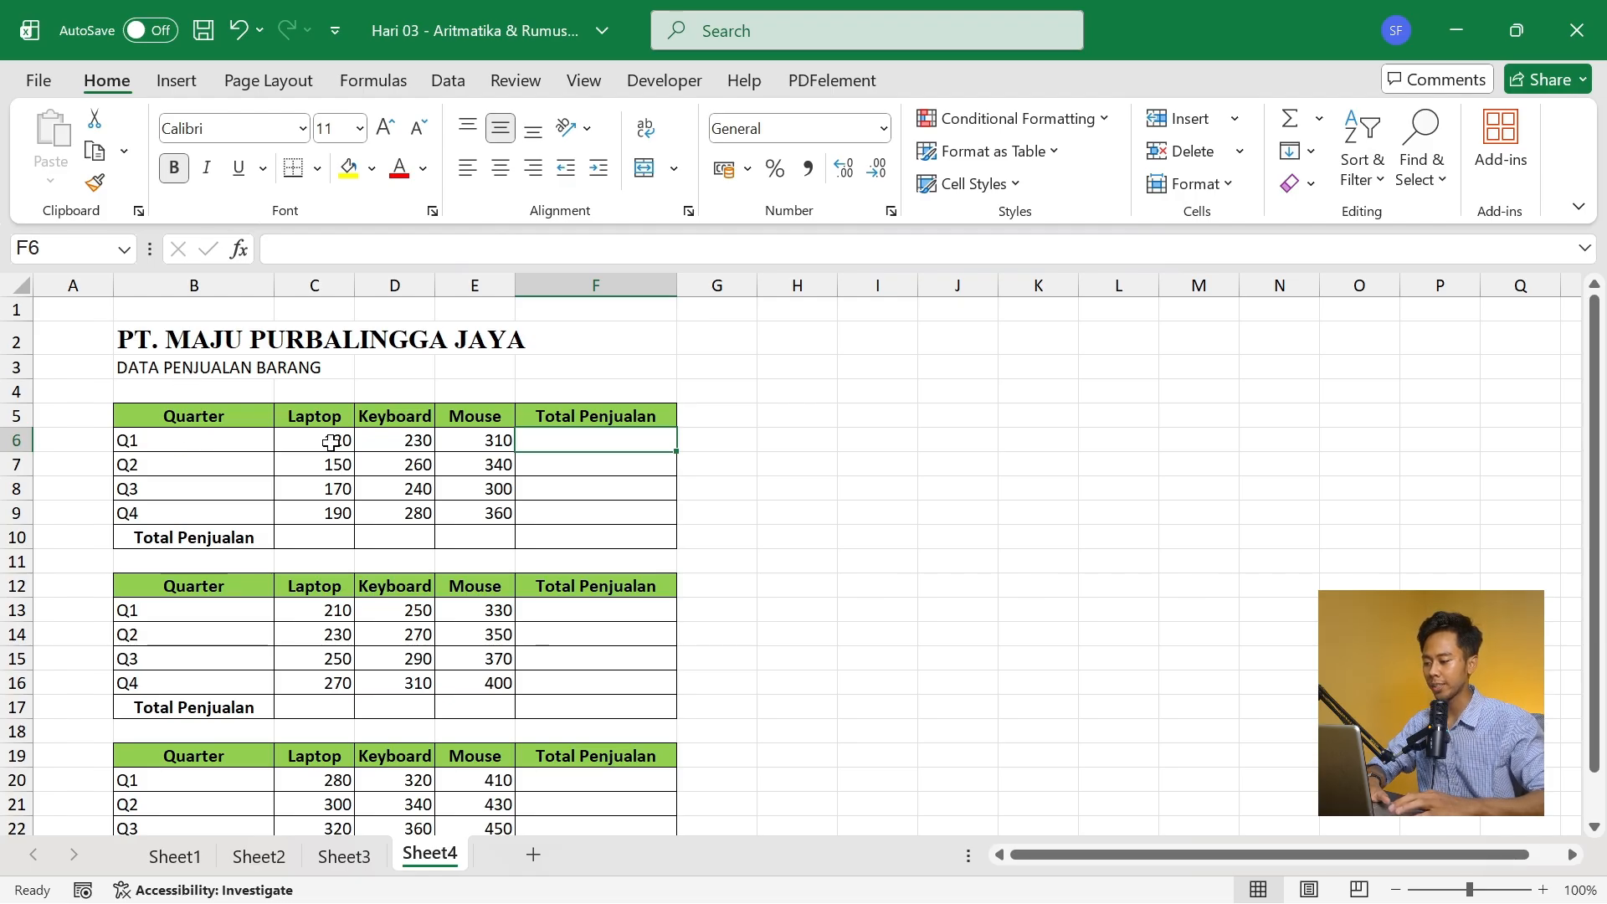
left_click_drag(330, 443, 580, 544)
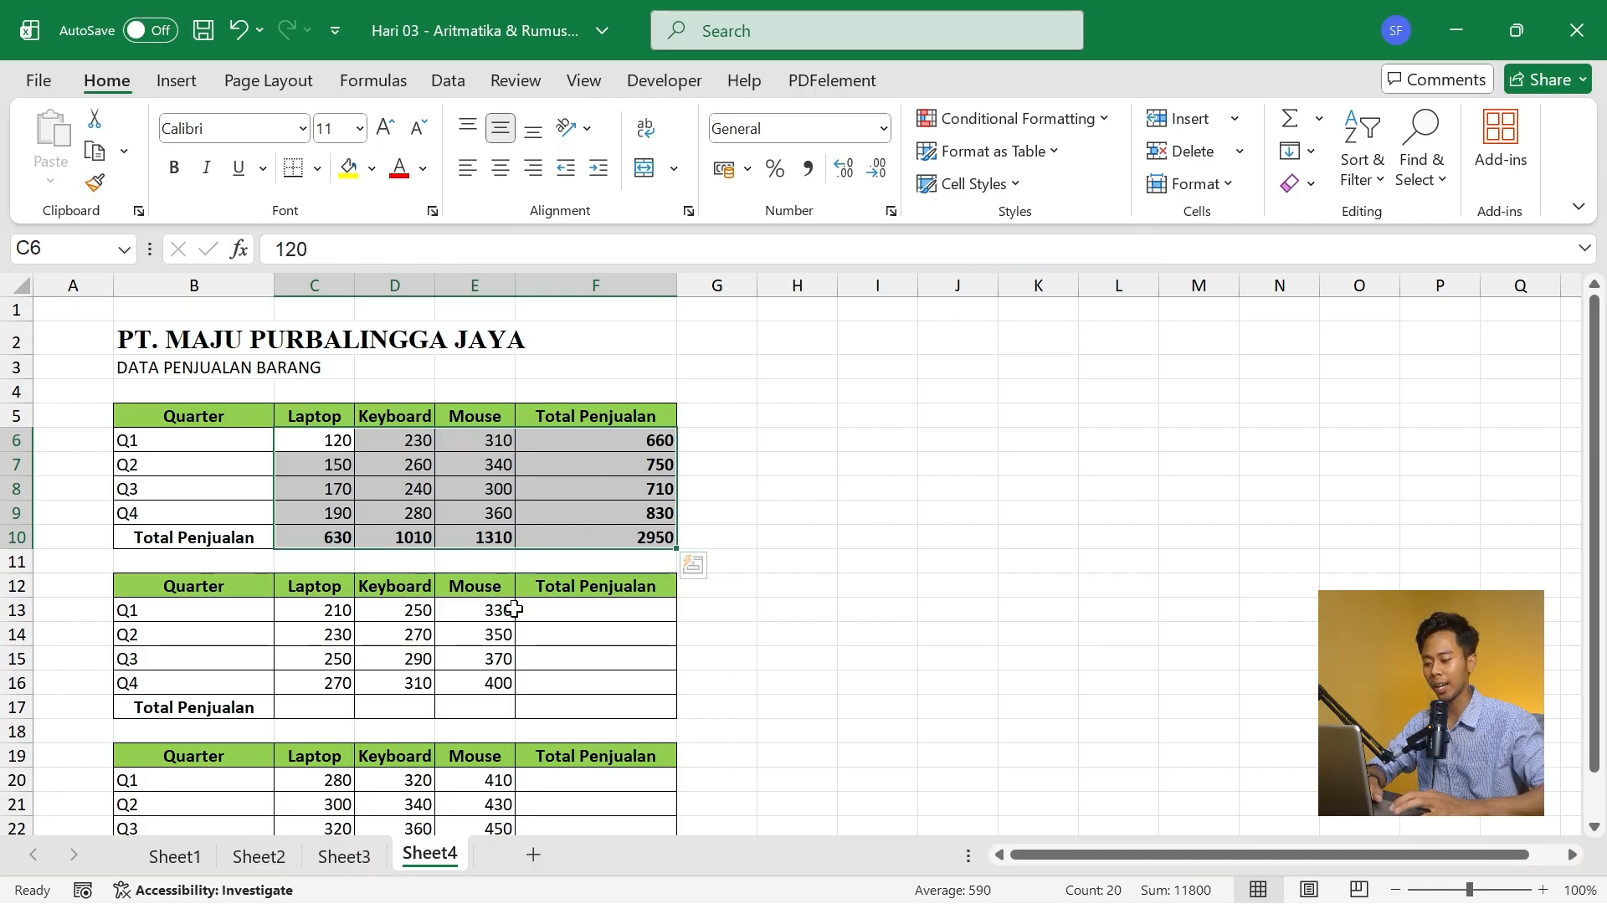
- AutoSum the second and third sales tables together over C13:F17 and C20:F24 to fill their Total Penjualan columns and rows
left_click_drag(316, 617, 571, 713)
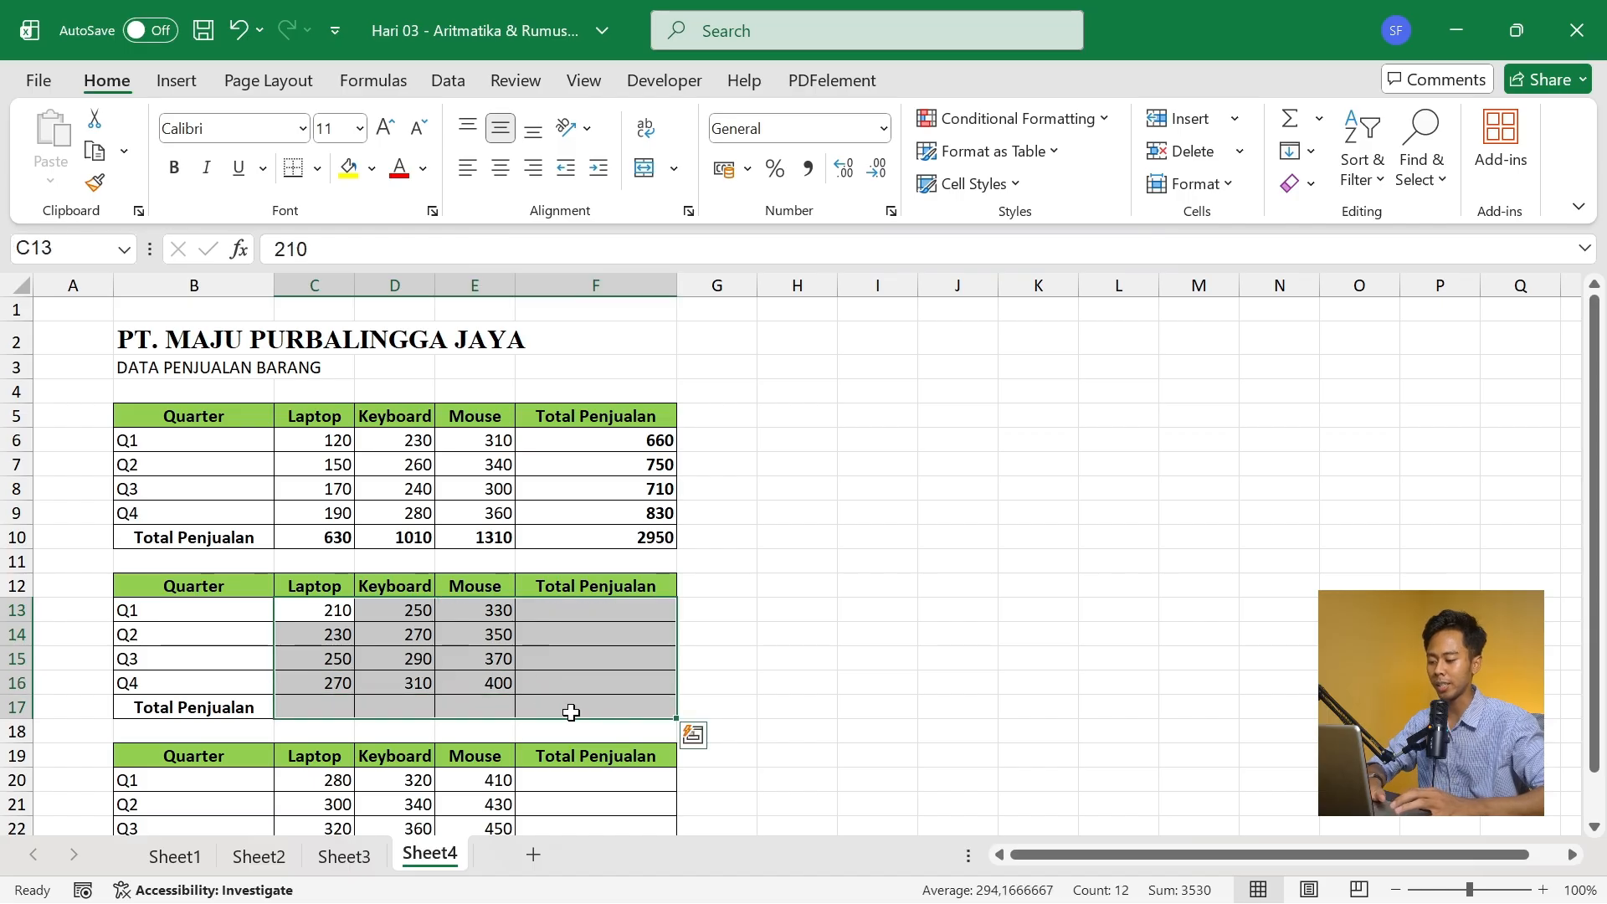
left_click_drag(326, 785, 590, 810, "ctrl")
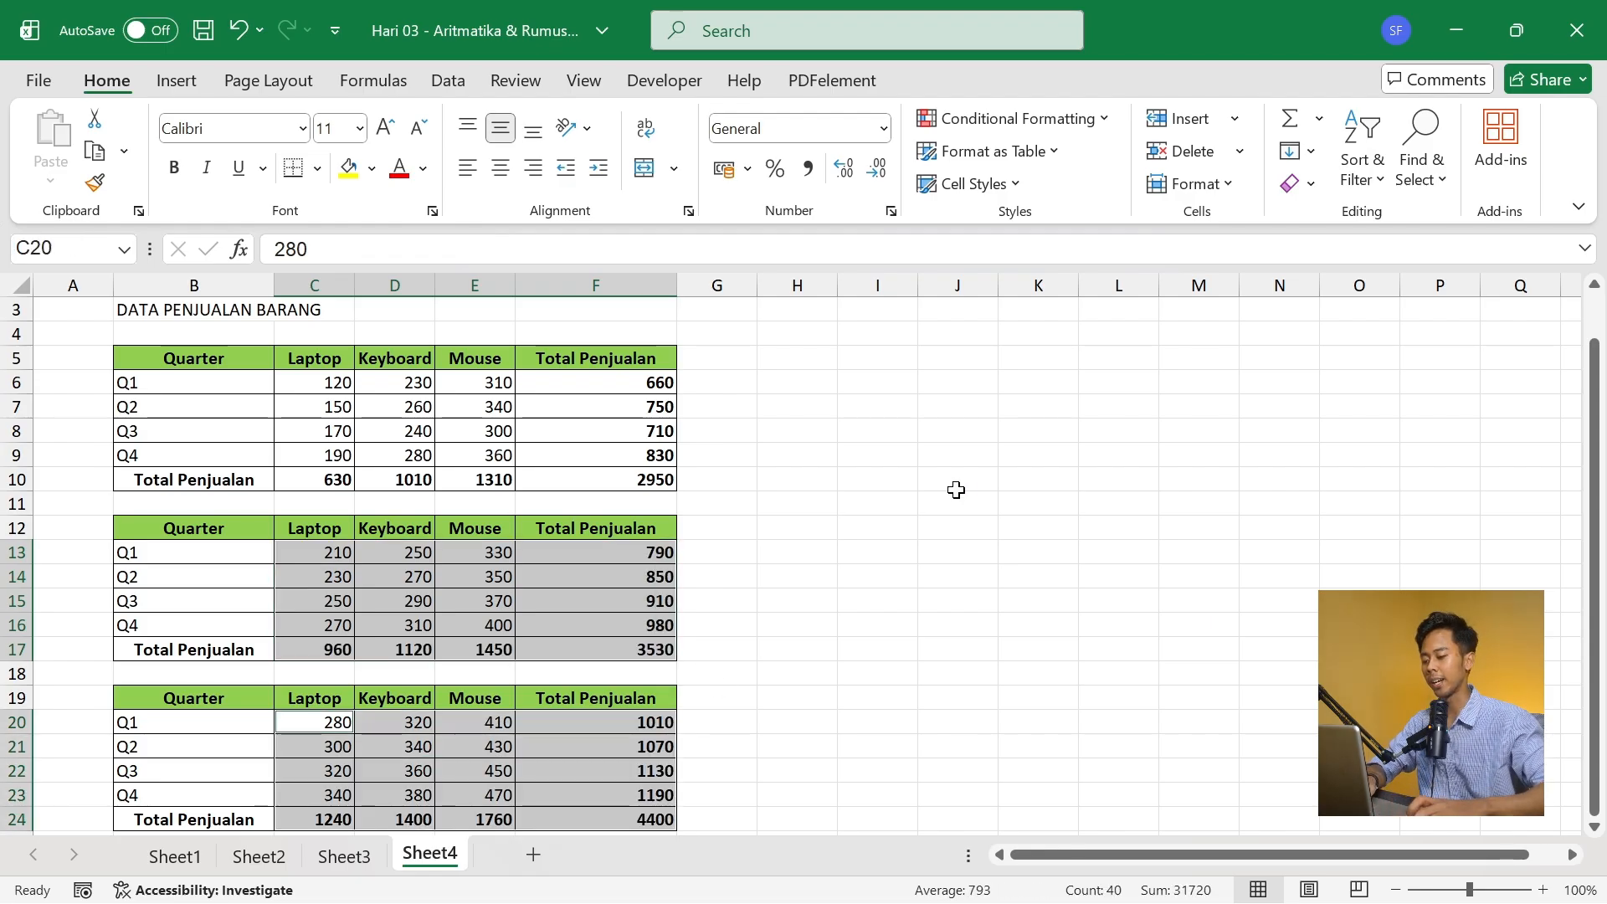
key("Return")
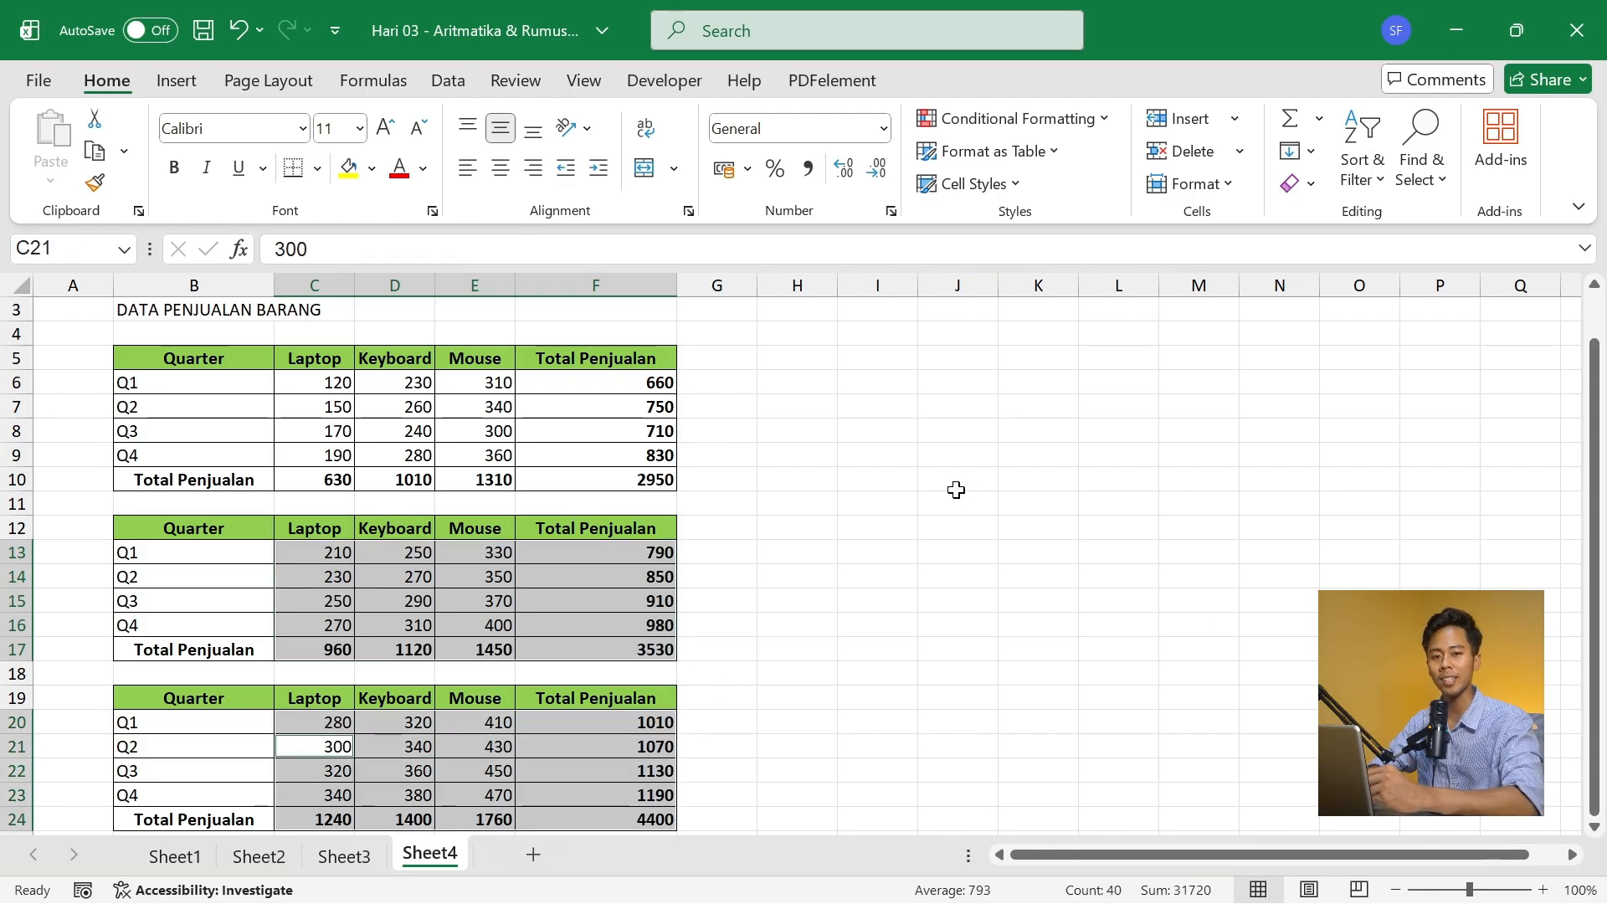